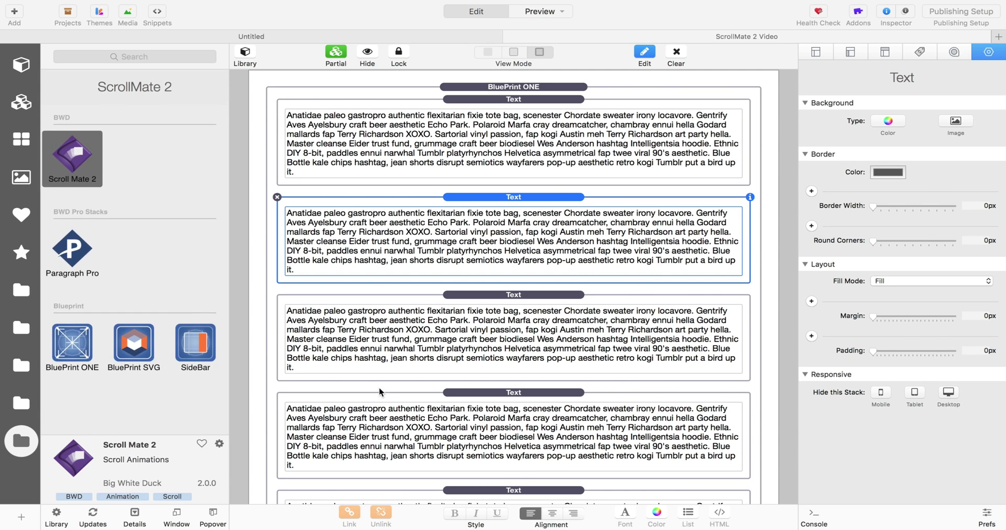
Step: Place a Scroll Mate 2 stack from the Stacks library between two Text stacks on the page
scroll(380, 392, "down", 3)
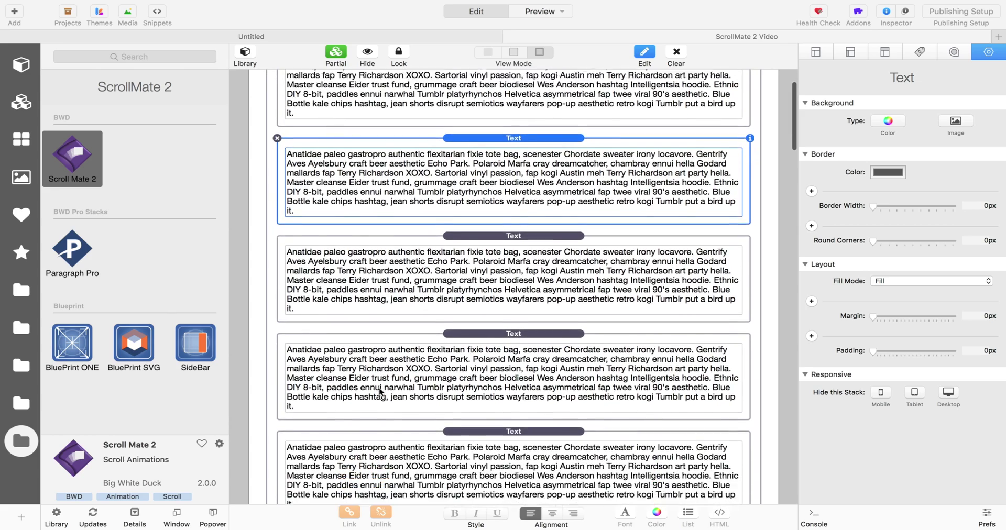
scroll(379, 386, "down", 1)
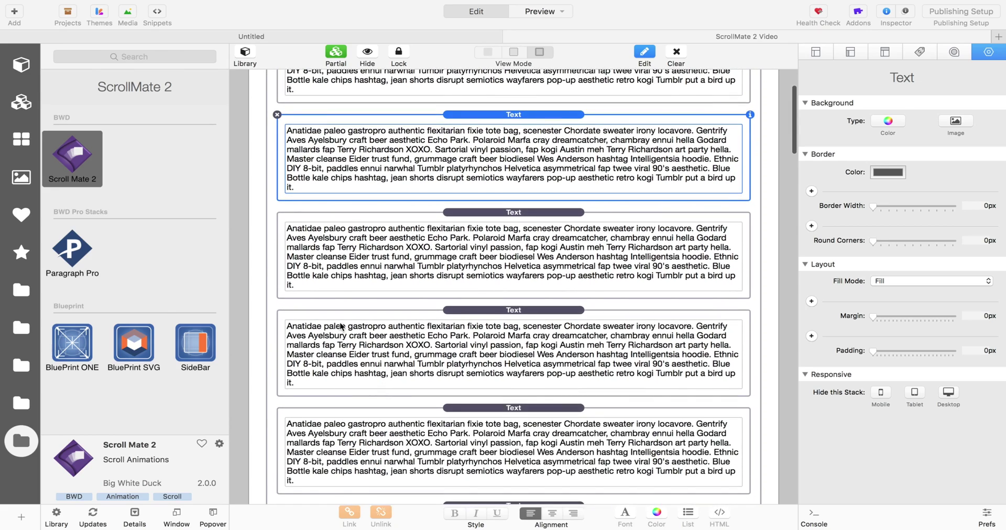
scroll(344, 321, "down", 5)
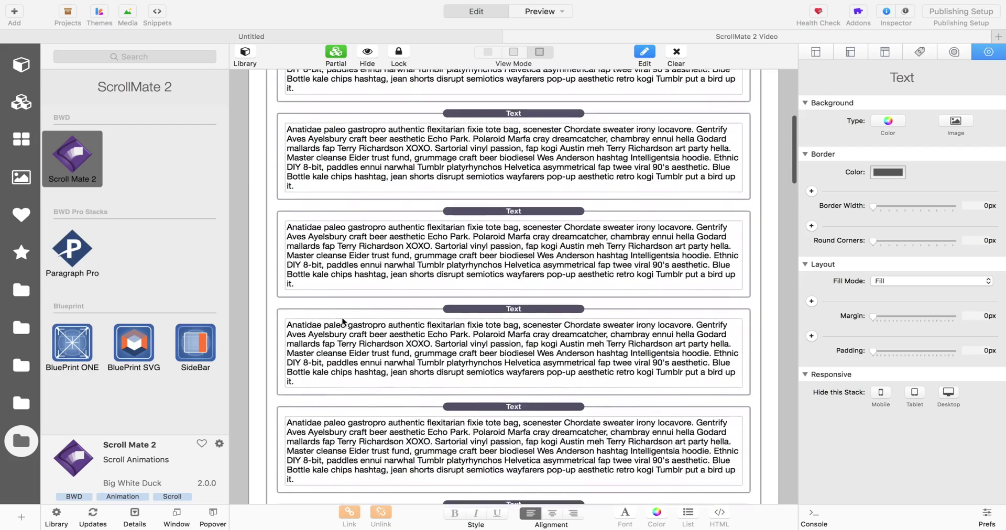
scroll(343, 321, "down", 10)
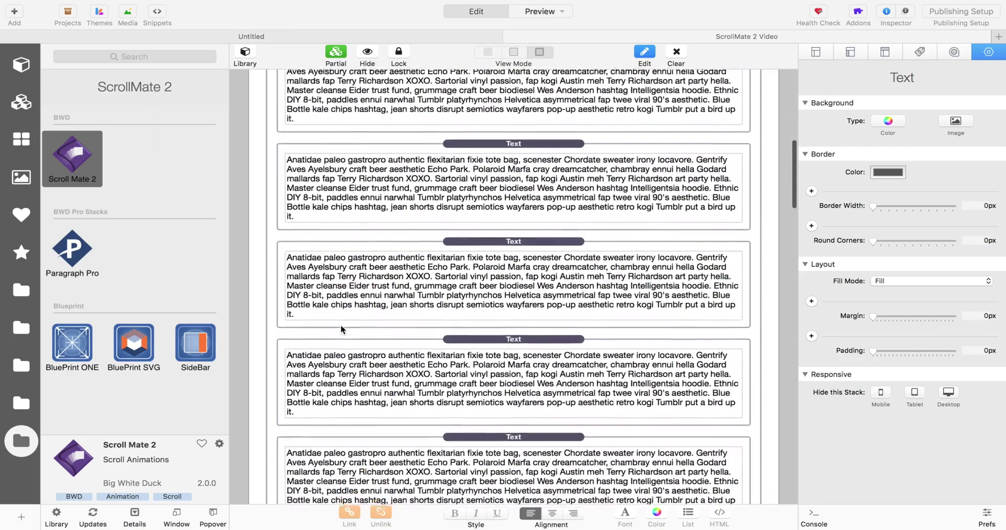
scroll(342, 329, "down", 6)
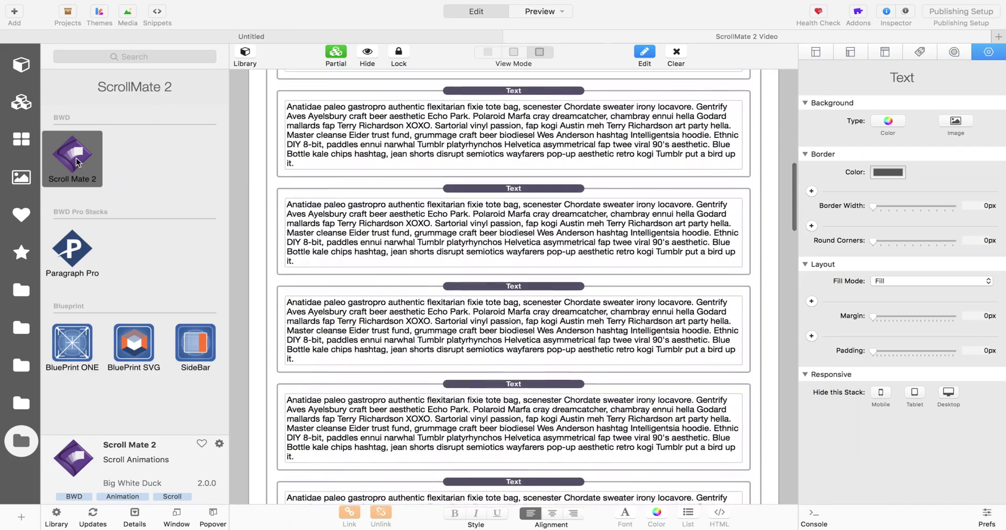
left_click_drag(77, 162, 367, 285)
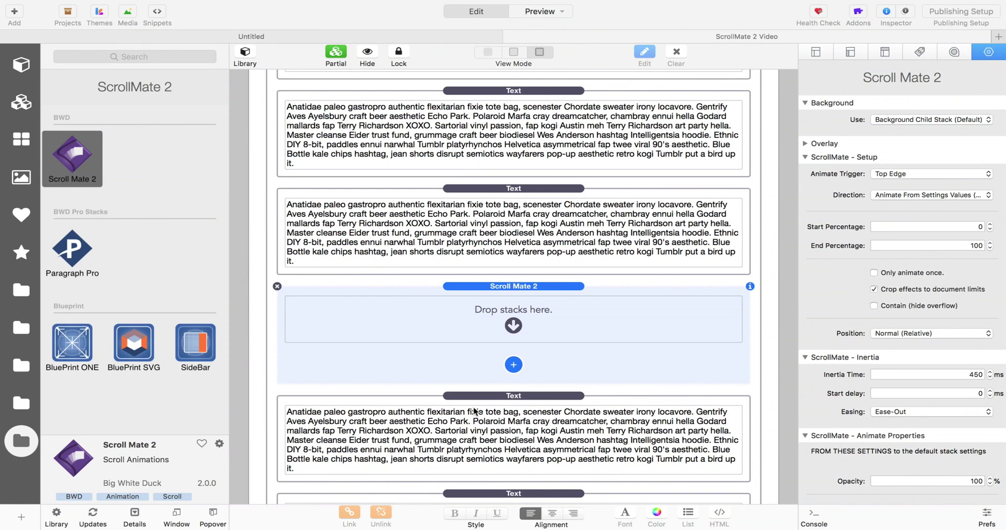
scroll(600, 378, "down", 3)
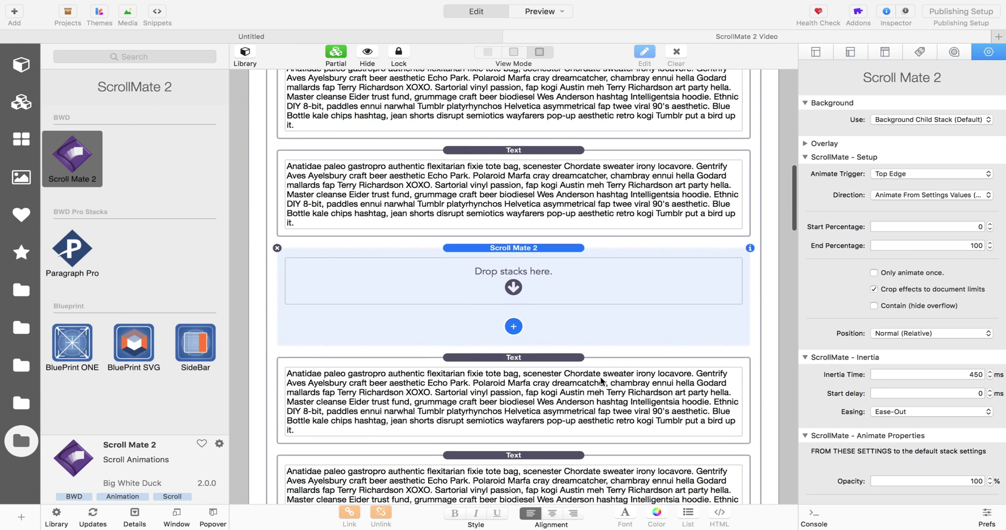
scroll(602, 381, "down", 1)
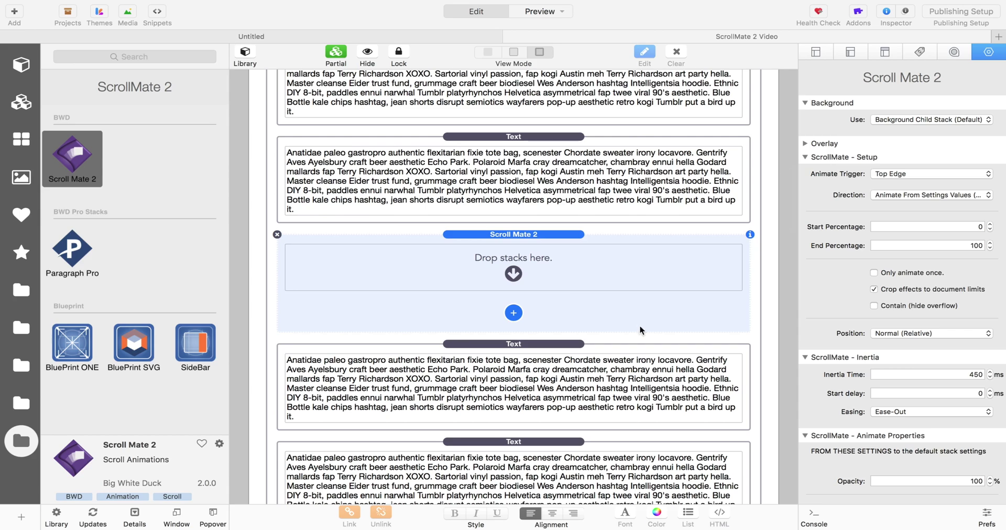
scroll(538, 320, "down", 5)
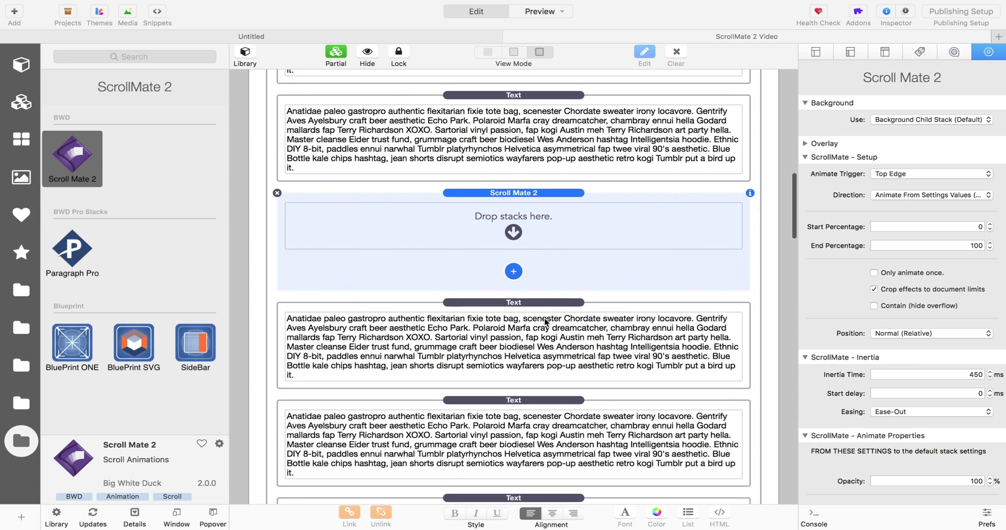
scroll(545, 319, "up", 6)
scroll(545, 321, "down", 2)
scroll(545, 321, "up", 8)
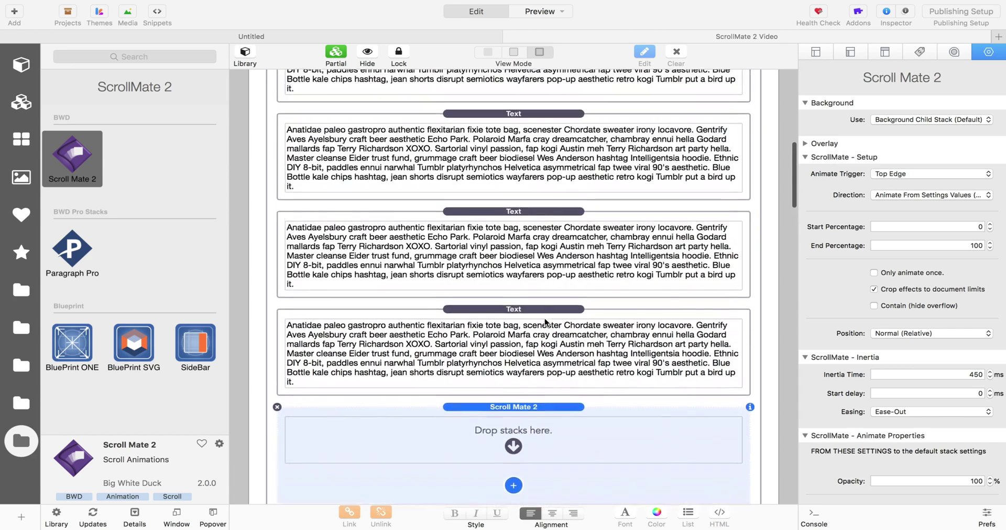
scroll(545, 322, "down", 8)
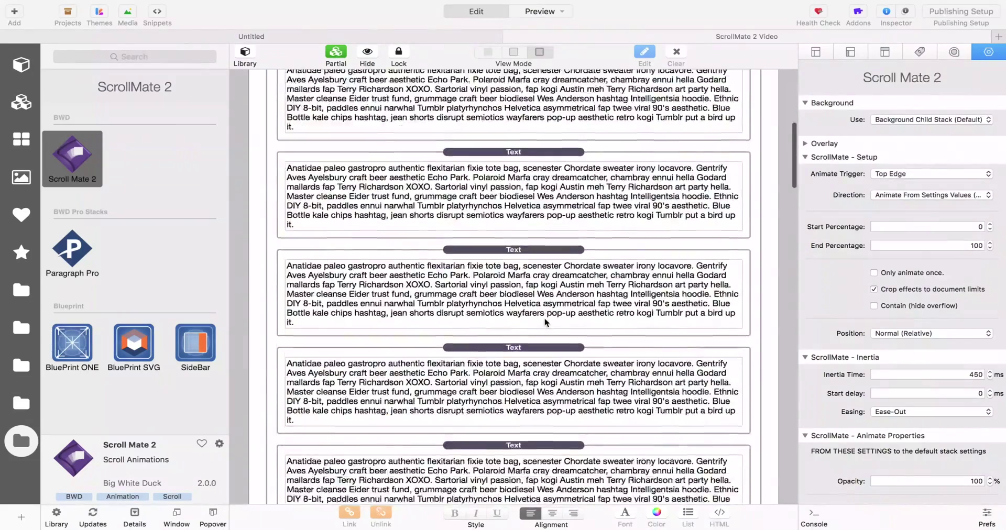
scroll(546, 322, "down", 3)
scroll(545, 323, "up", 2)
scroll(545, 322, "down", 4)
scroll(545, 322, "up", 2)
scroll(545, 323, "up", 4)
scroll(527, 222, "down", 1)
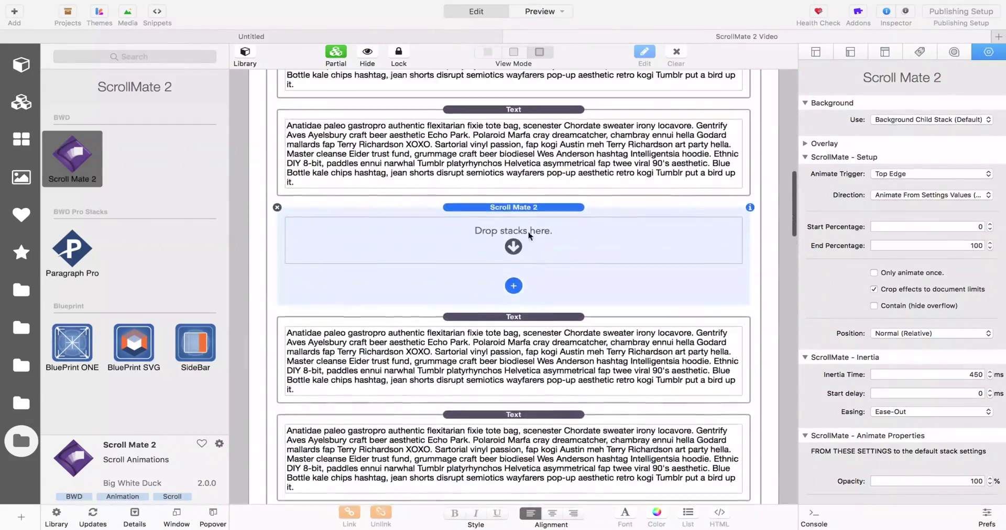
left_click(518, 209)
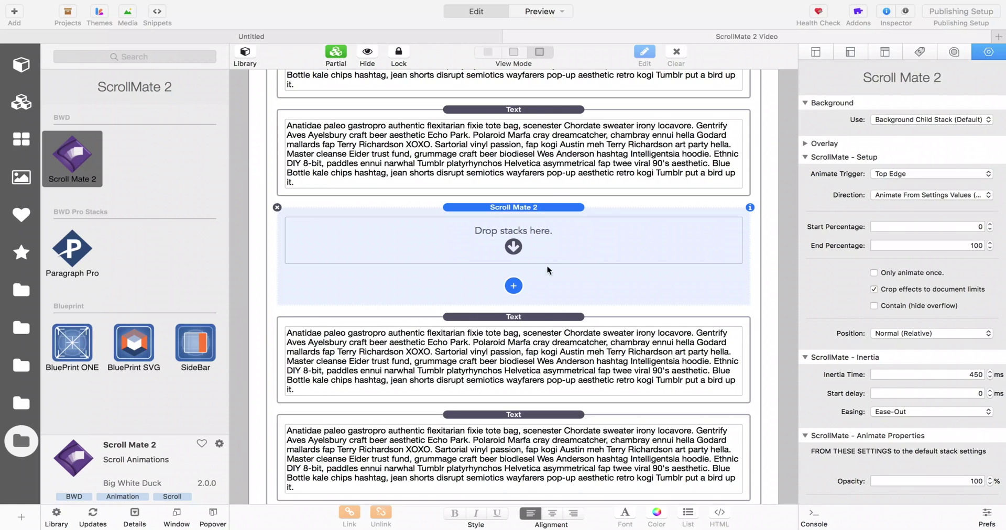
Step: Drop the ScrollMate 2 graphic as an Image stack inside the Scroll Mate 2 stack, then select it
left_click_drag(20, 389, 514, 246)
scroll(525, 388, "down", 2)
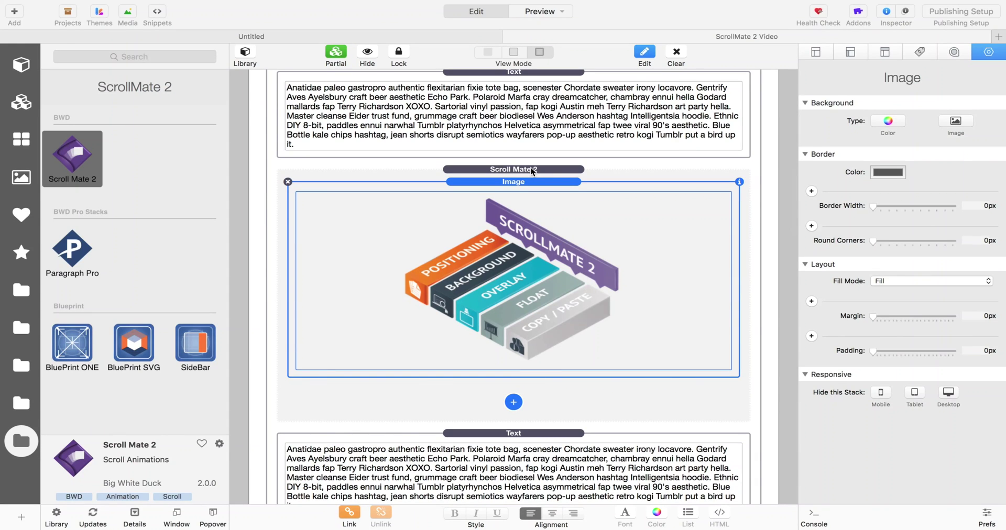
left_click(531, 170)
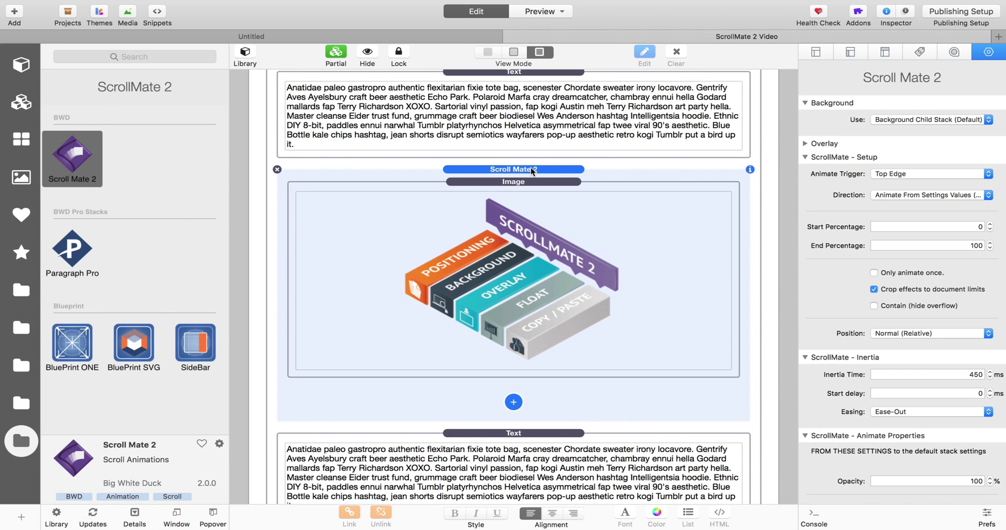
Step: Collapse the Background settings in the Scroll Mate 2 Inspector
scroll(921, 240, "down", 2)
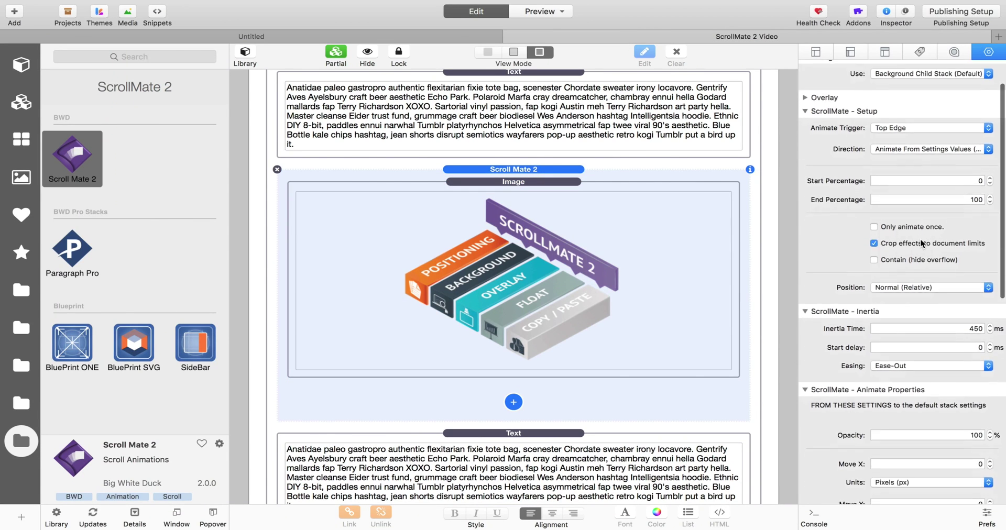
left_click(802, 82)
scroll(826, 208, "down", 5)
scroll(826, 211, "down", 1)
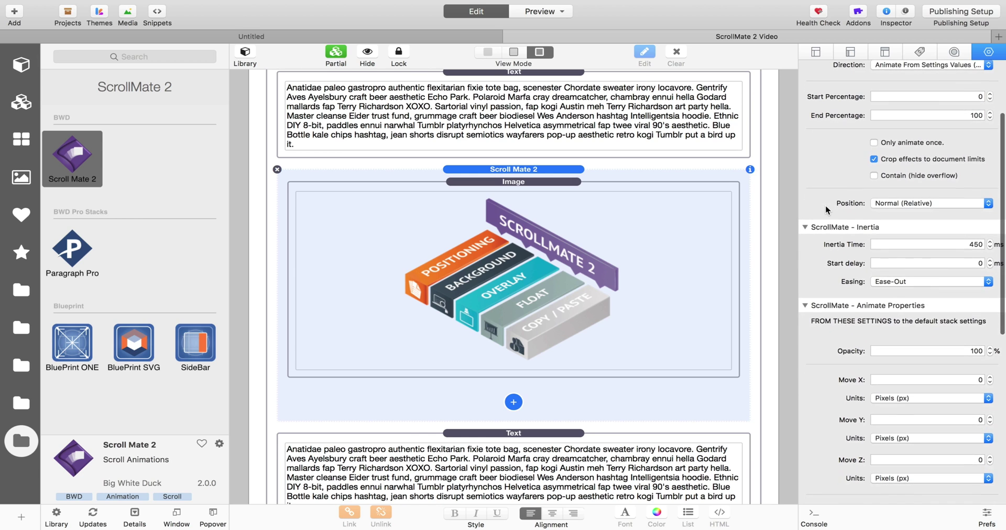
scroll(826, 210, "up", 8)
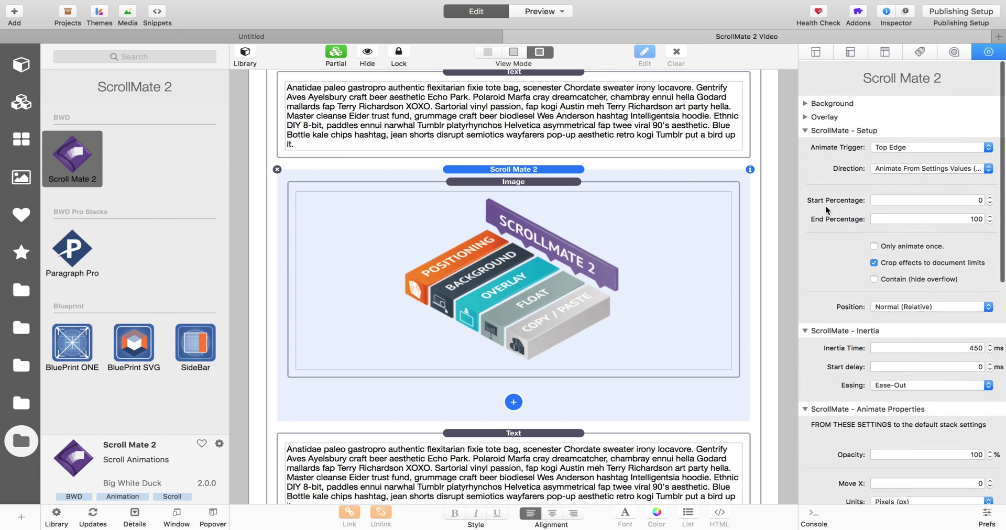
scroll(826, 218, "up", 1)
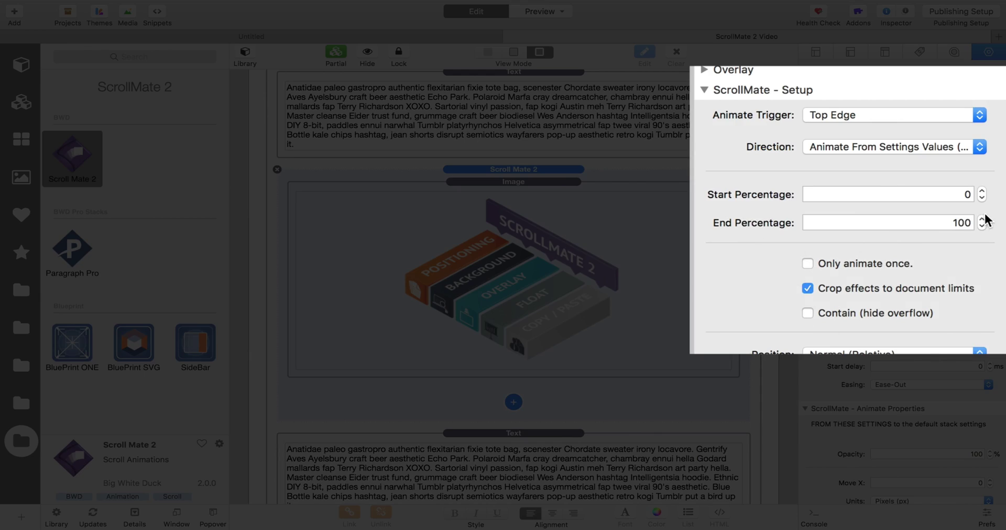
scroll(662, 322, "up", 3)
scroll(661, 321, "up", 5)
scroll(662, 322, "down", 1)
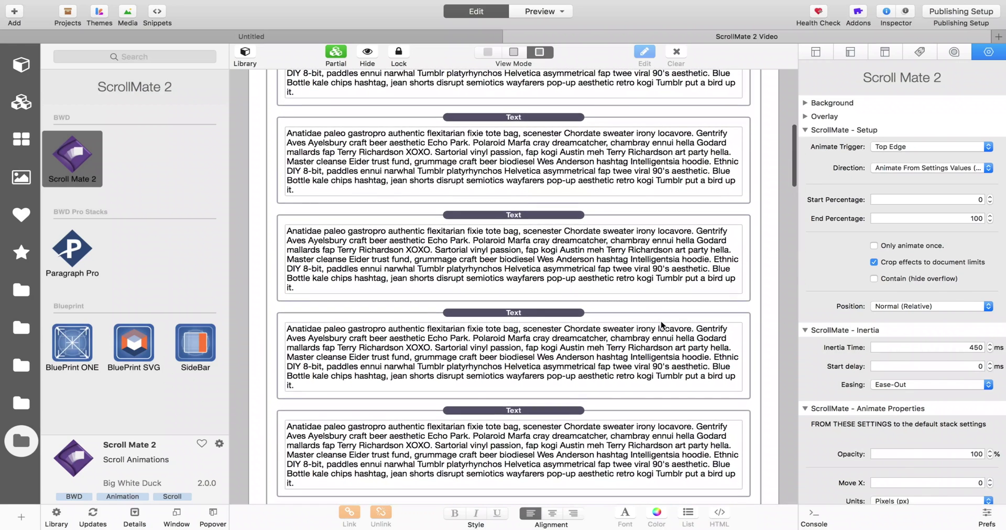
left_click(897, 146)
left_click(898, 146)
scroll(579, 382, "down", 2)
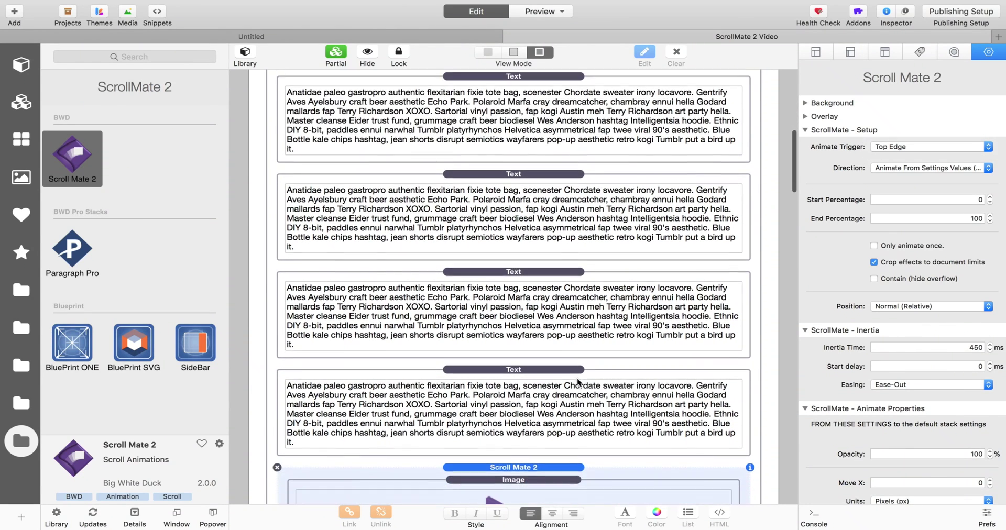
scroll(513, 467, "up", 2)
scroll(514, 470, "up", 1)
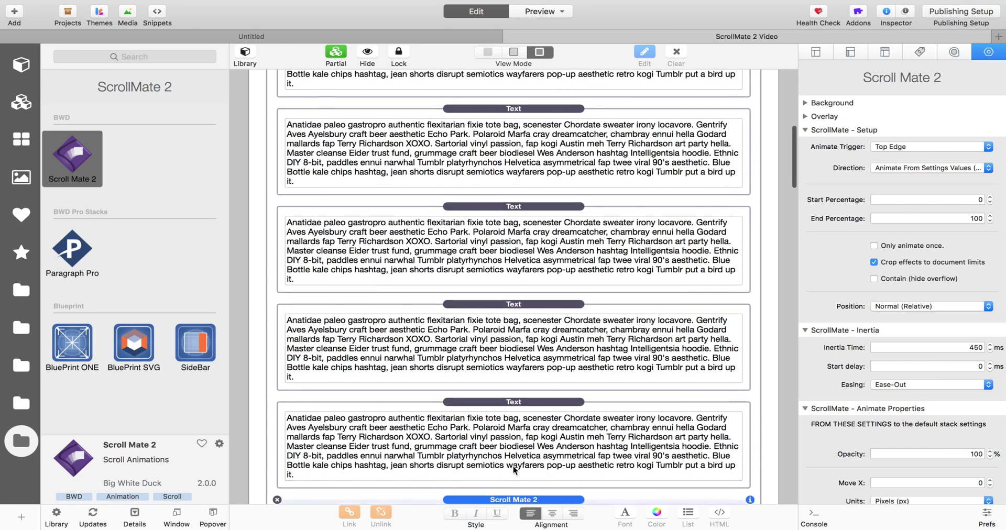
scroll(514, 470, "down", 1)
left_click(514, 466)
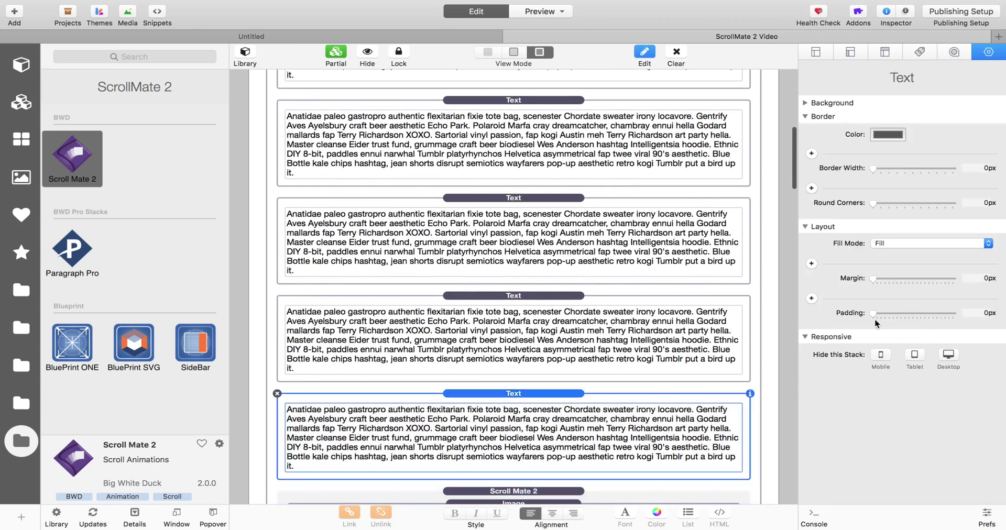
left_click(487, 495)
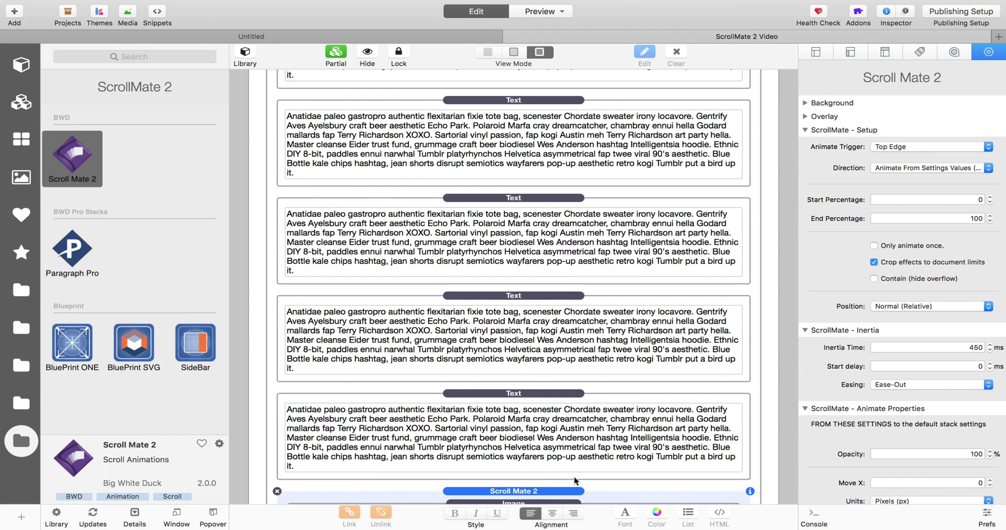
scroll(574, 478, "down", 10)
scroll(575, 481, "down", 8)
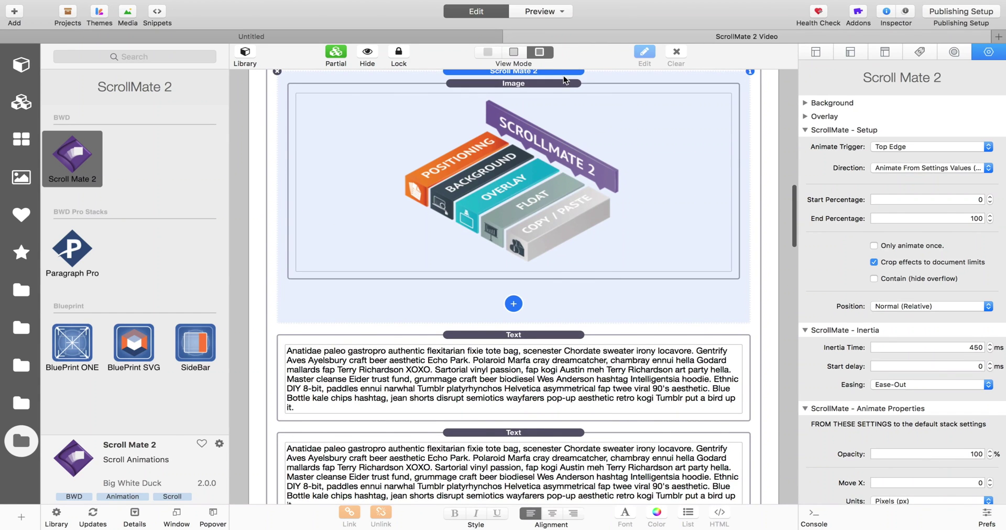
scroll(557, 140, "down", 1)
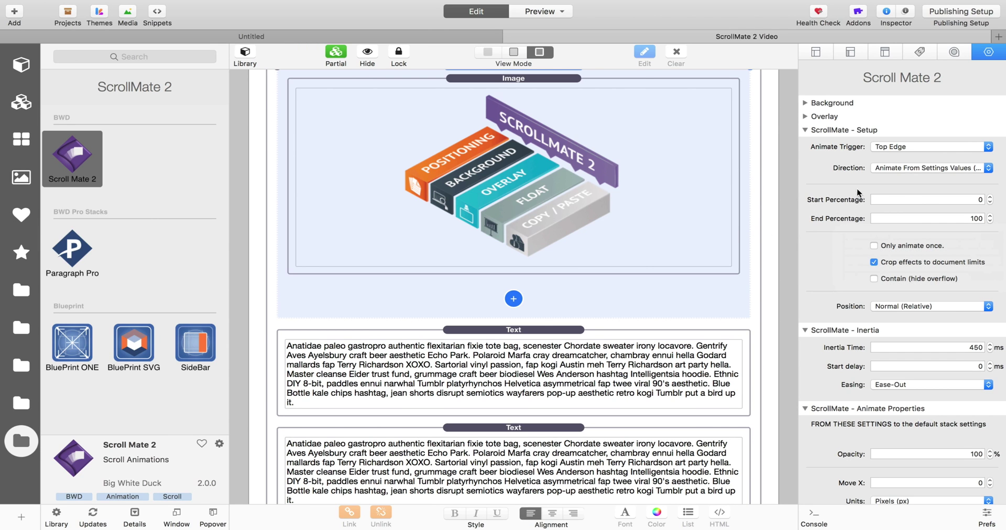
left_click(959, 199)
type("30")
left_click(969, 215)
type("70")
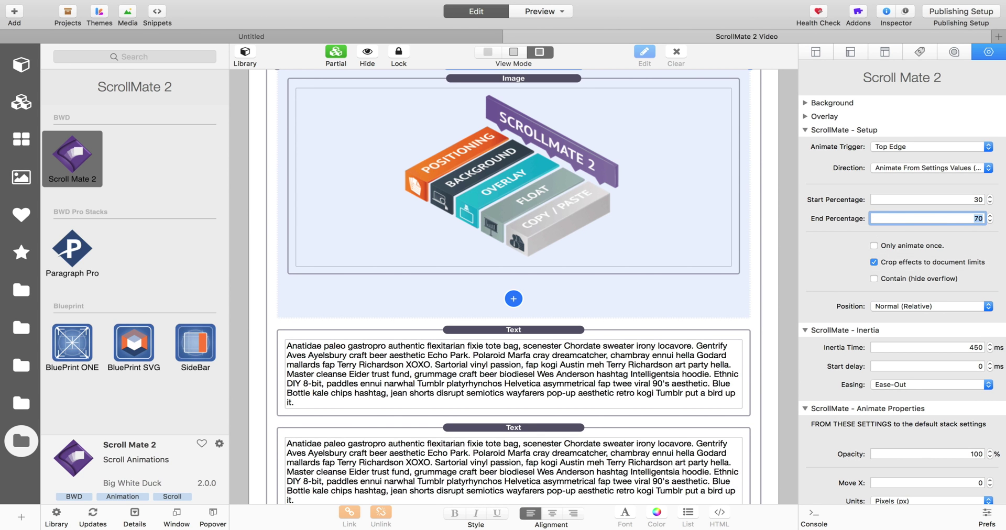
left_click_drag(543, 130, 535, 325)
left_click(529, 266)
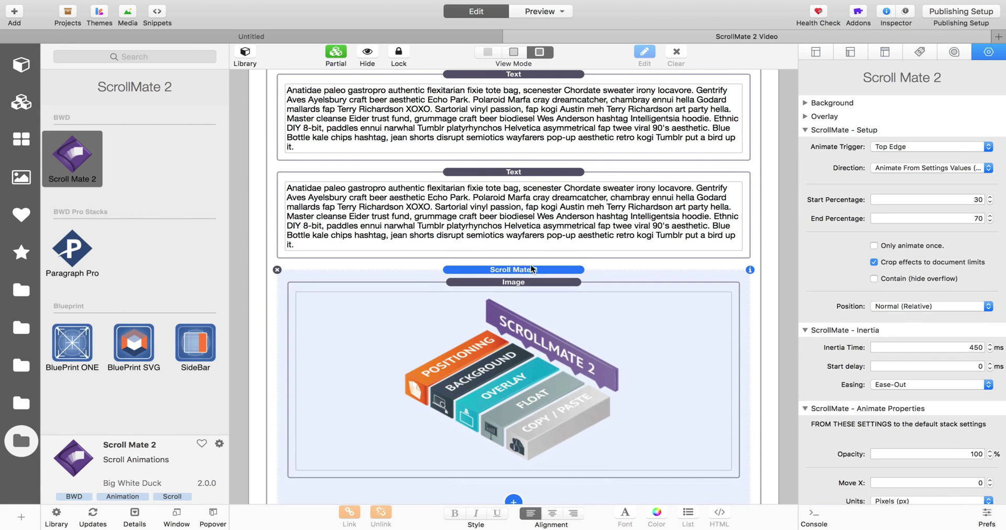
scroll(530, 266, "up", 5)
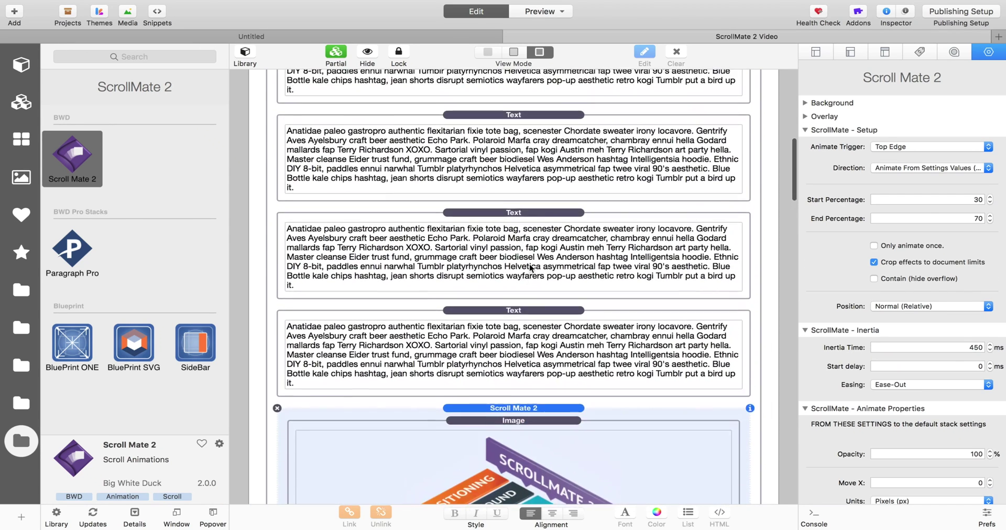
scroll(532, 267, "down", 2)
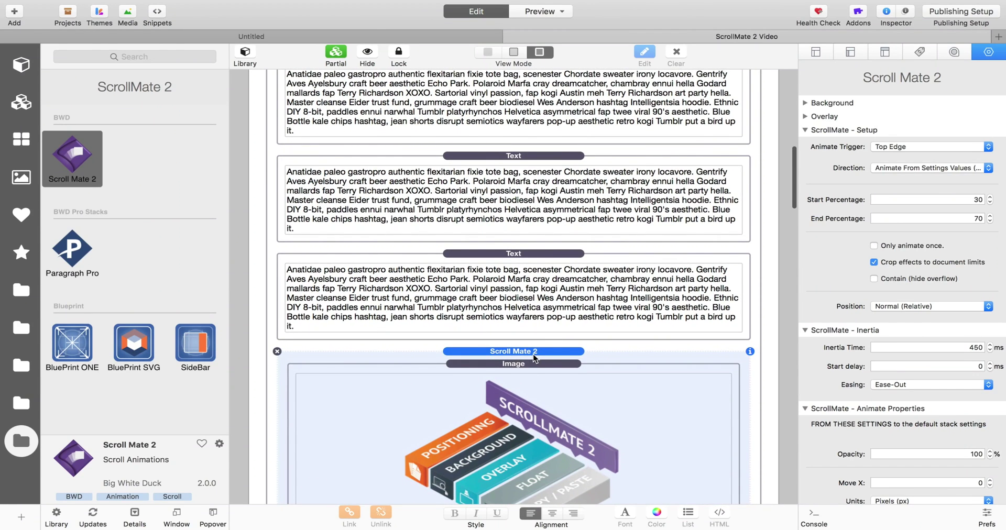
scroll(534, 358, "down", 5)
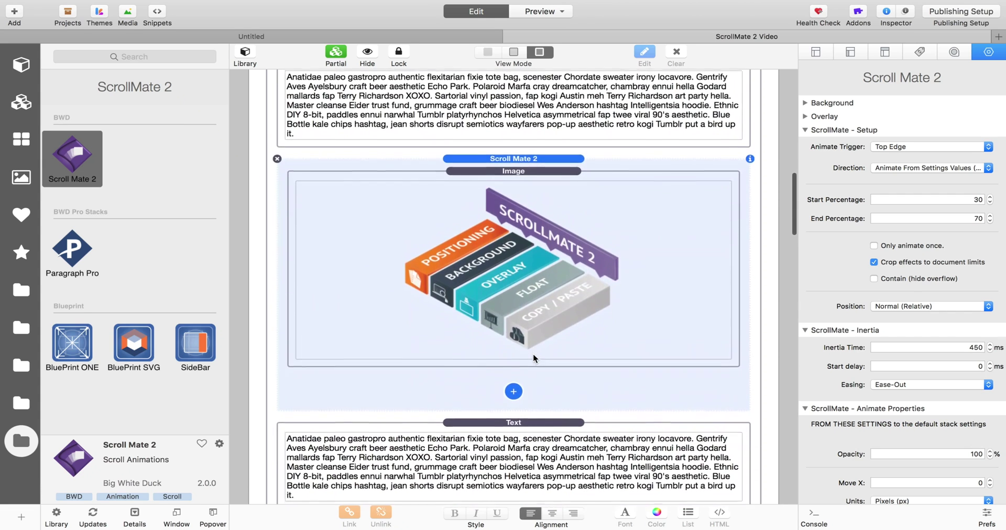
scroll(534, 358, "up", 1)
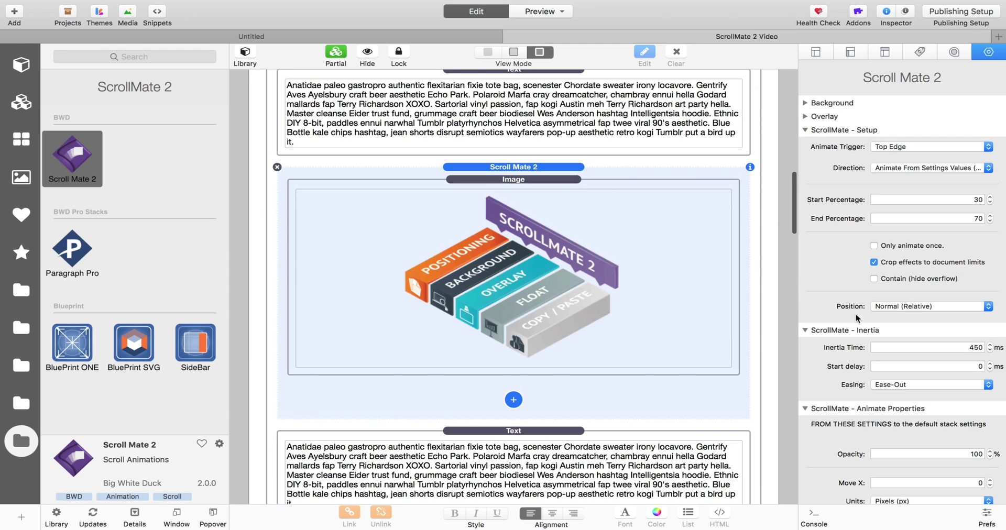
scroll(875, 354, "down", 3)
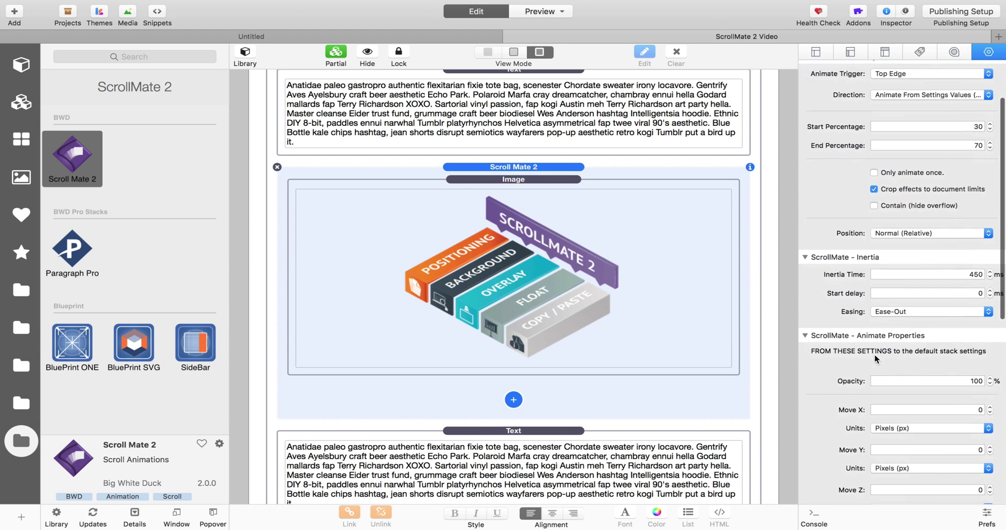
scroll(899, 307, "down", 2)
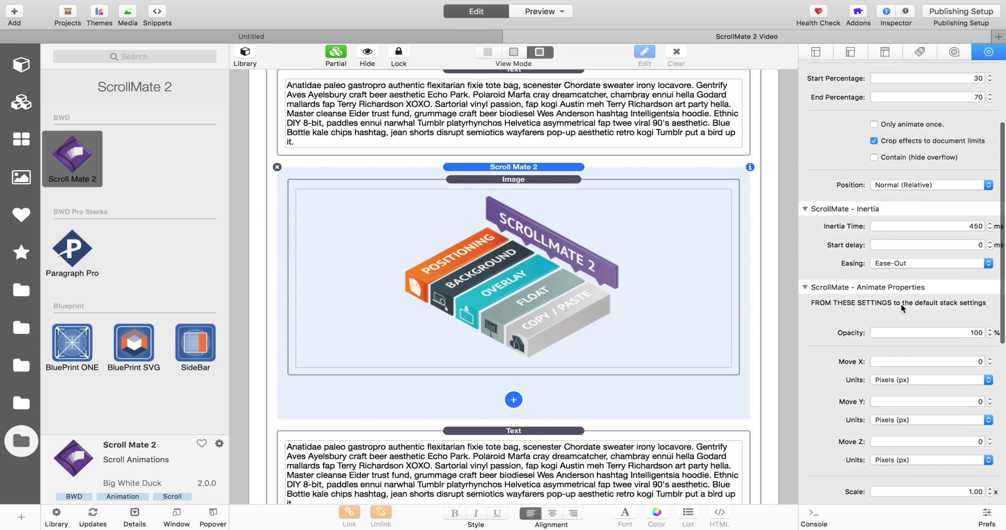
scroll(917, 315, "down", 2)
scroll(923, 253, "up", 4)
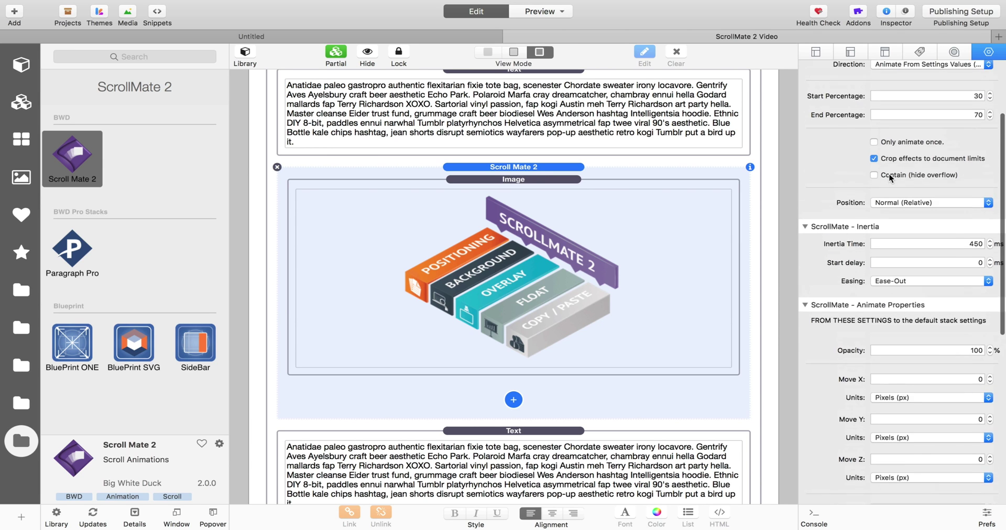
Step: Set the animation Direction to Animate To Settings Values
left_click(949, 99)
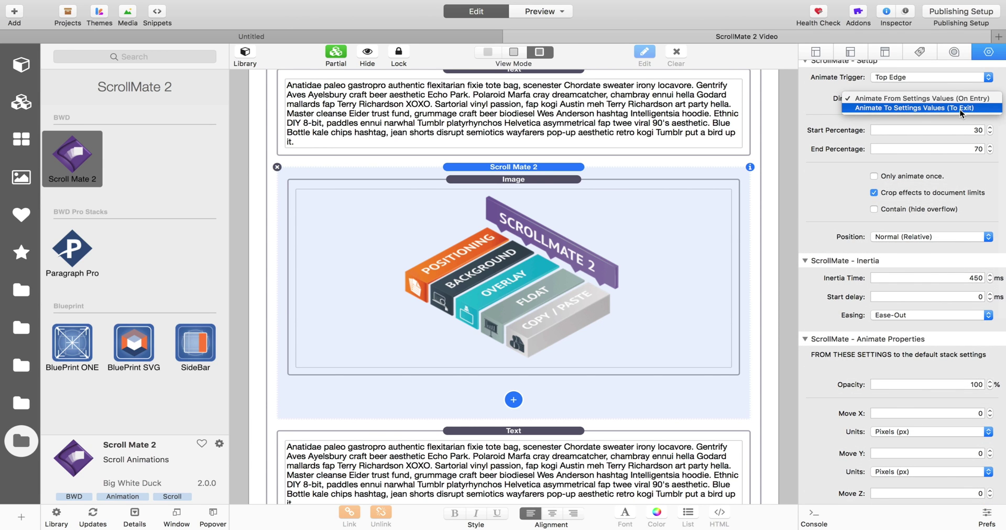
left_click(948, 107)
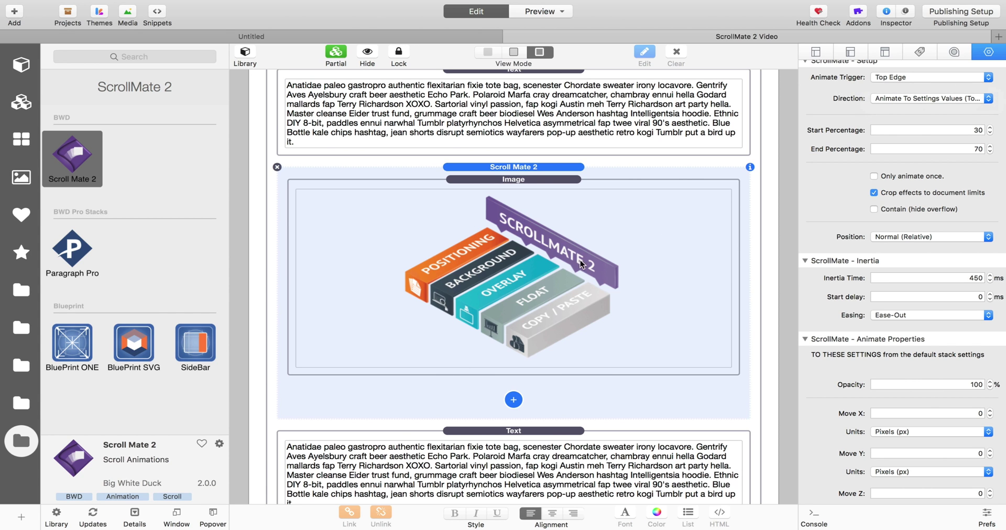
scroll(923, 383, "down", 2)
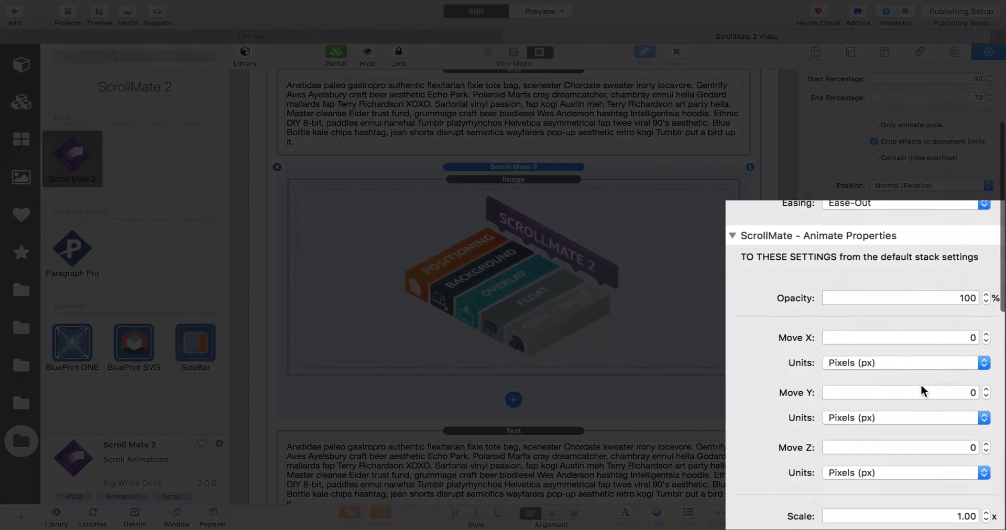
Step: Set Move X to 100 with Percent (%) units
left_click(951, 340)
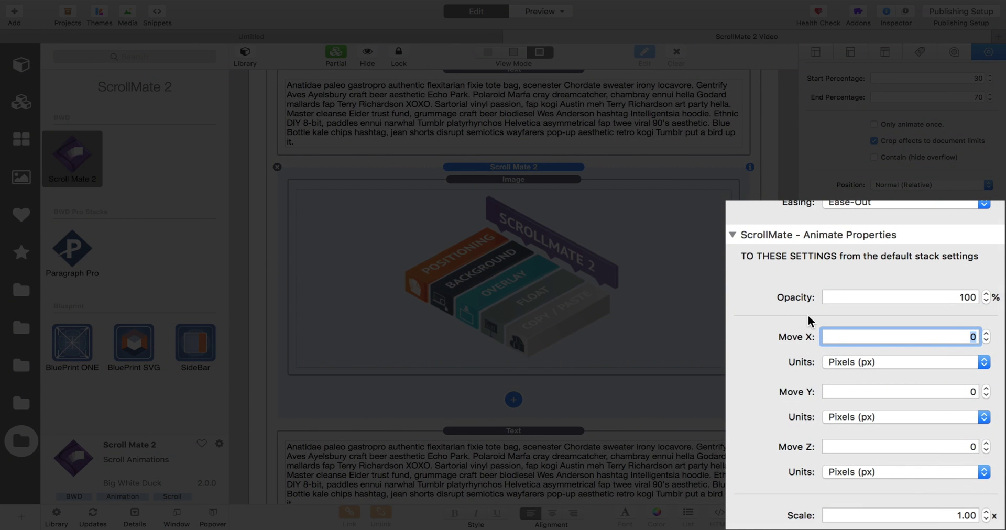
type("100")
left_click(863, 362)
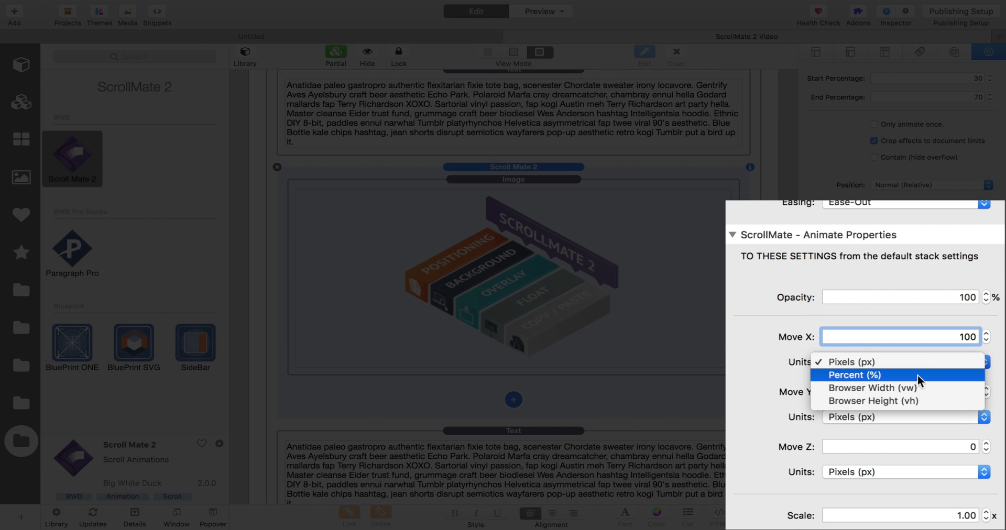
left_click(948, 375)
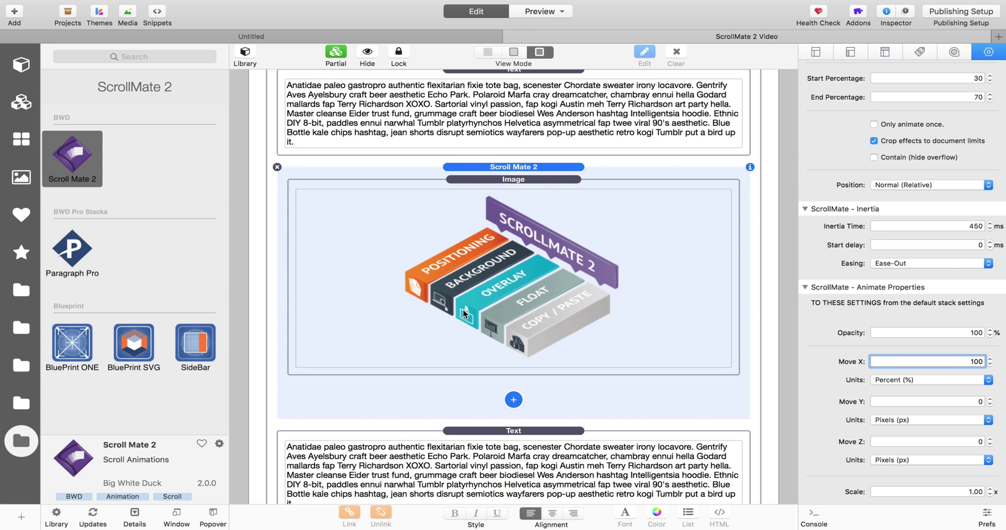
scroll(475, 319, "up", 3)
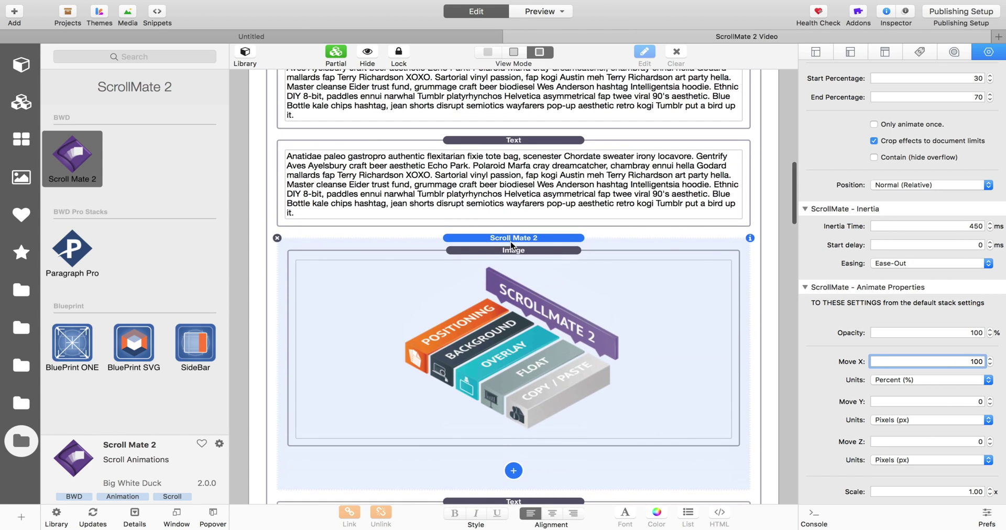
scroll(511, 245, "up", 10)
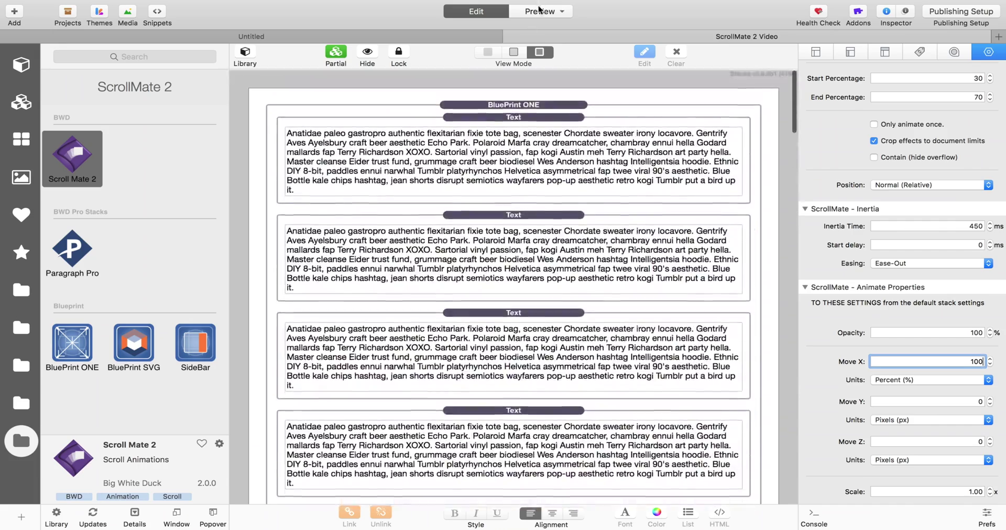
left_click(540, 10)
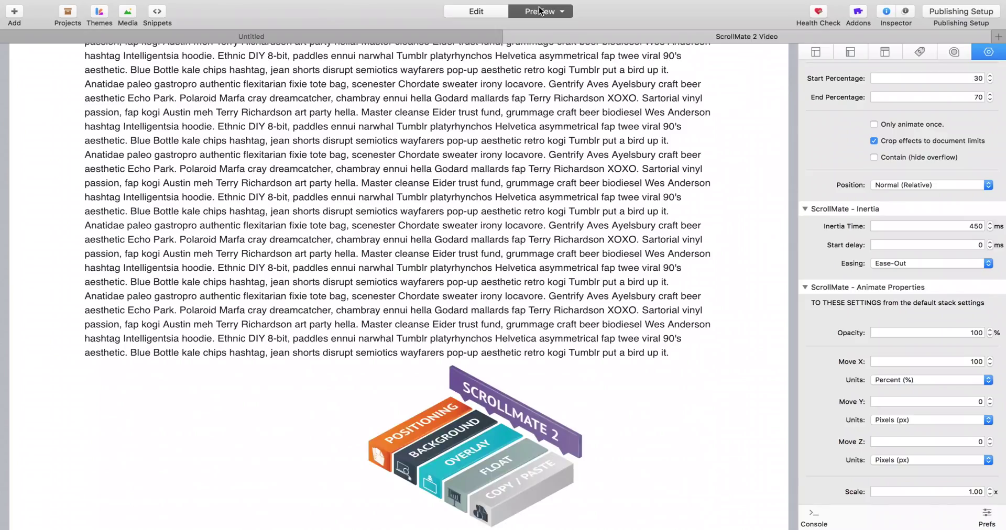
scroll(532, 208, "down", 2)
scroll(531, 209, "down", 3)
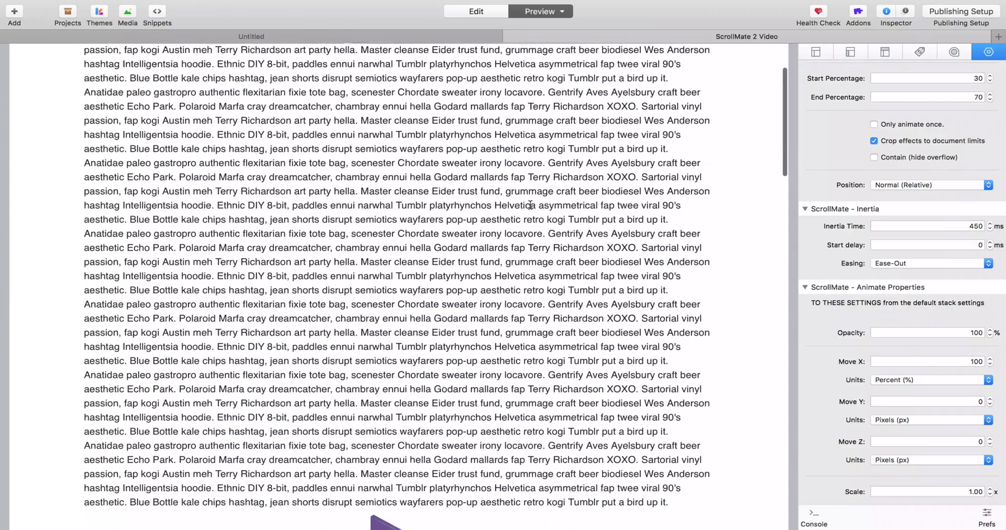
scroll(531, 207, "down", 2)
scroll(531, 207, "up", 4)
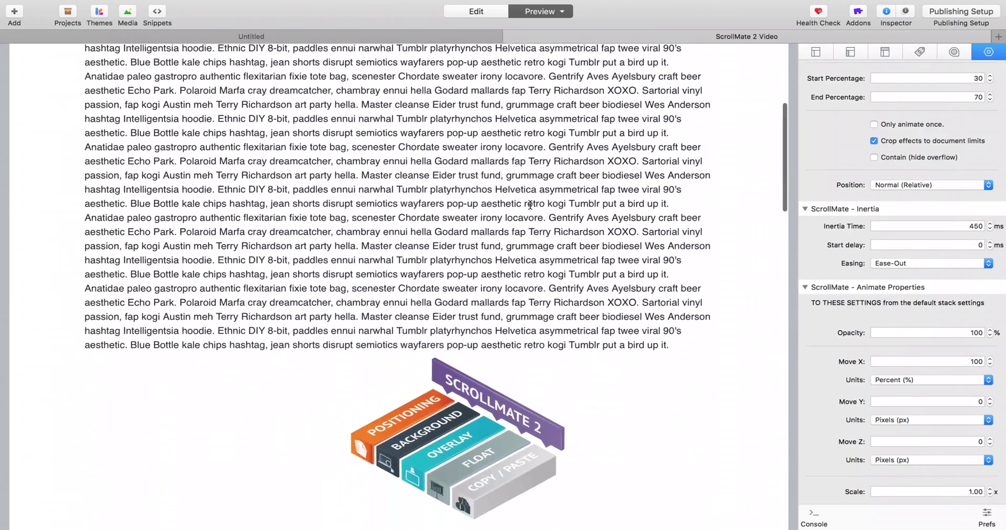
scroll(532, 209, "up", 1)
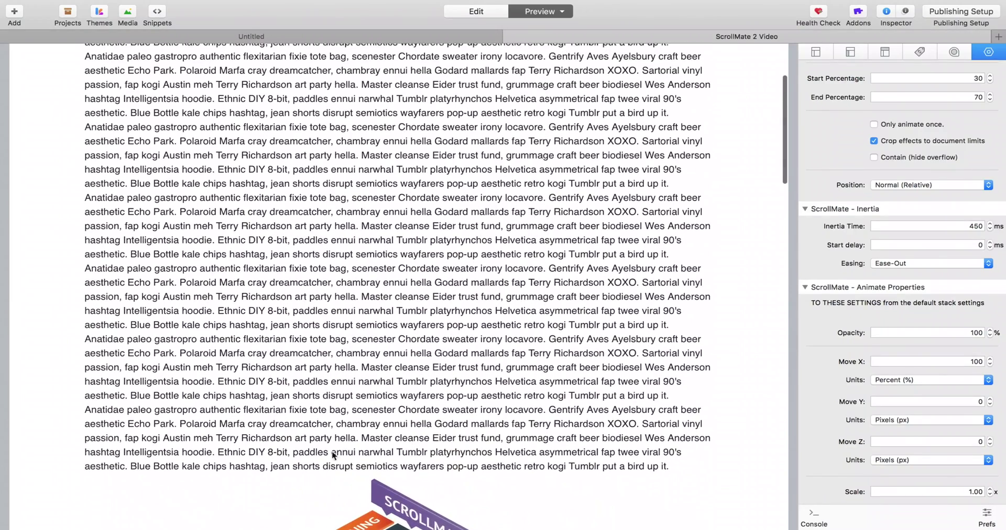
scroll(366, 474, "down", 3)
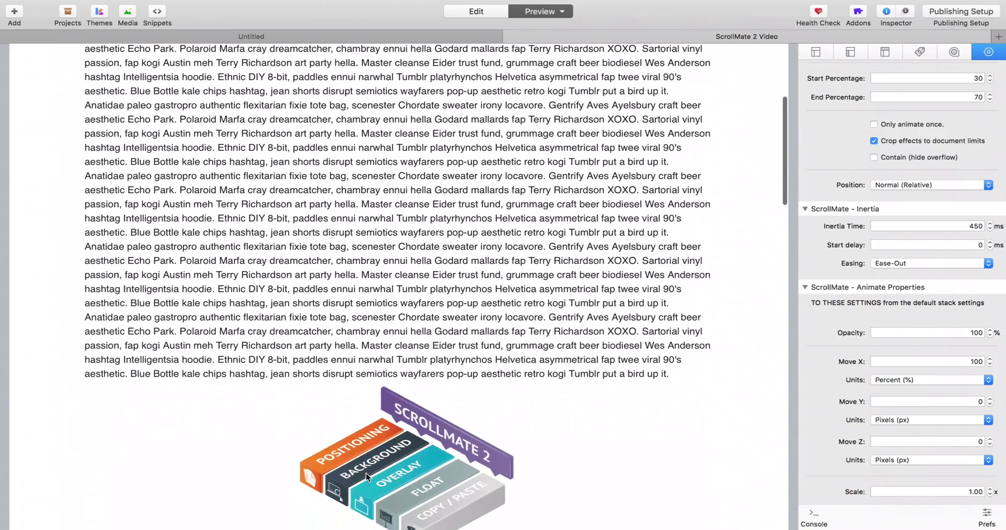
scroll(366, 474, "down", 4)
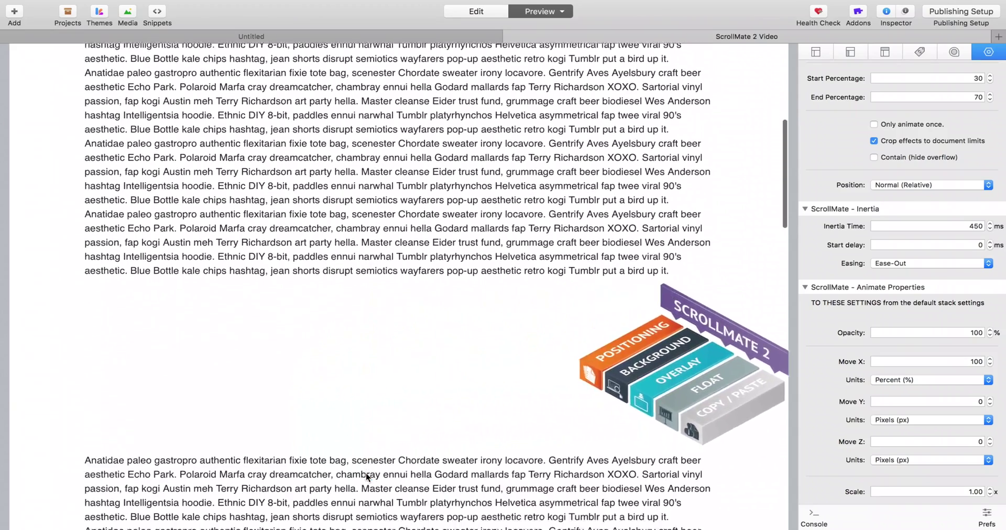
scroll(366, 473, "down", 3)
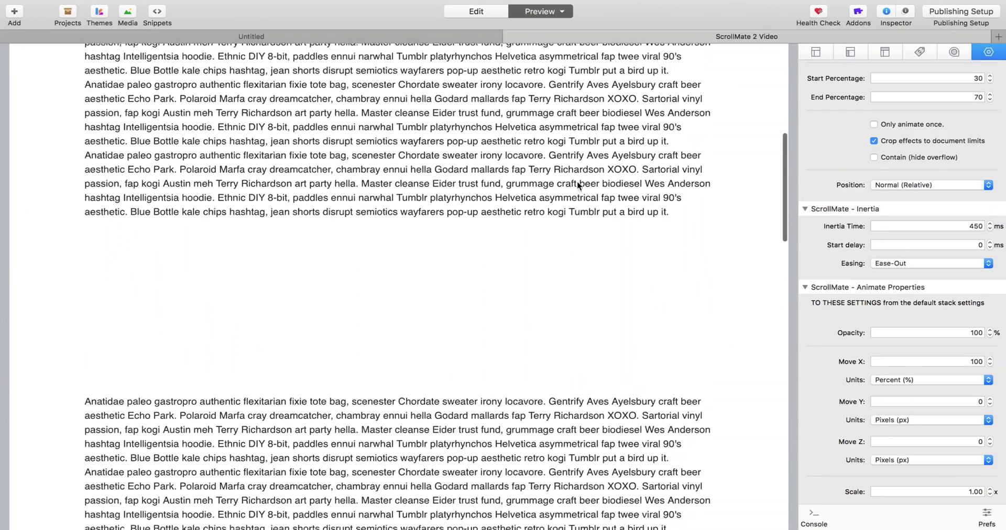
left_click(477, 11)
scroll(541, 376, "down", 8)
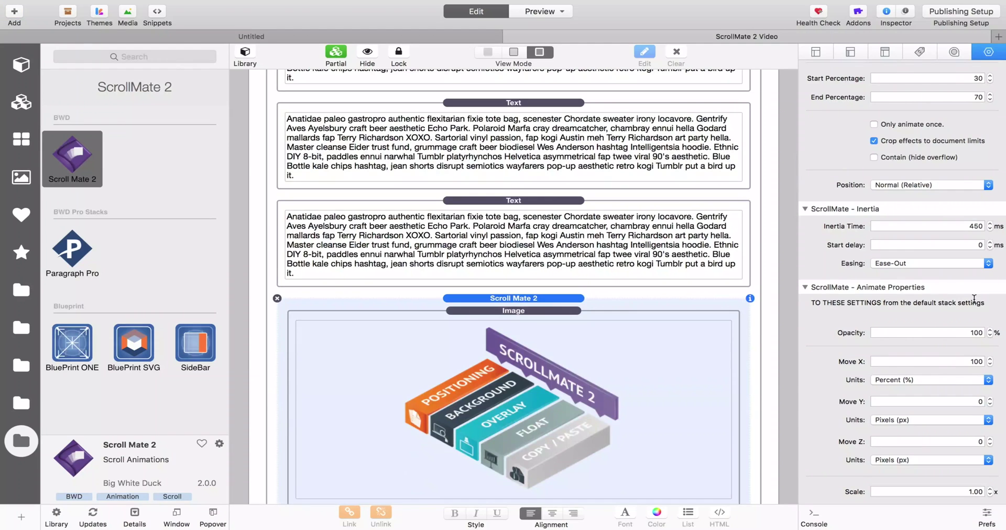
Step: Change Move X to 500 with its units switched to Pixels (px)
double_click(960, 364)
left_click(972, 379)
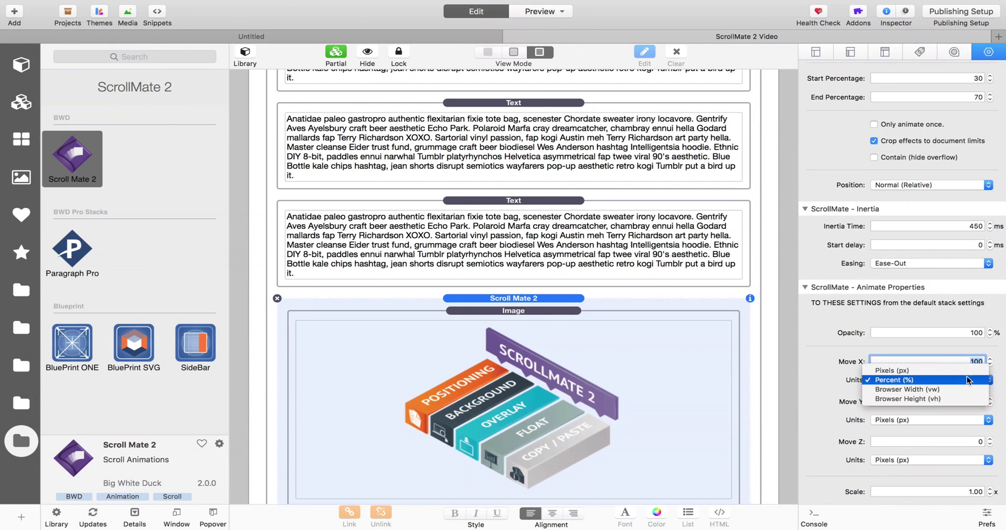
left_click(962, 371)
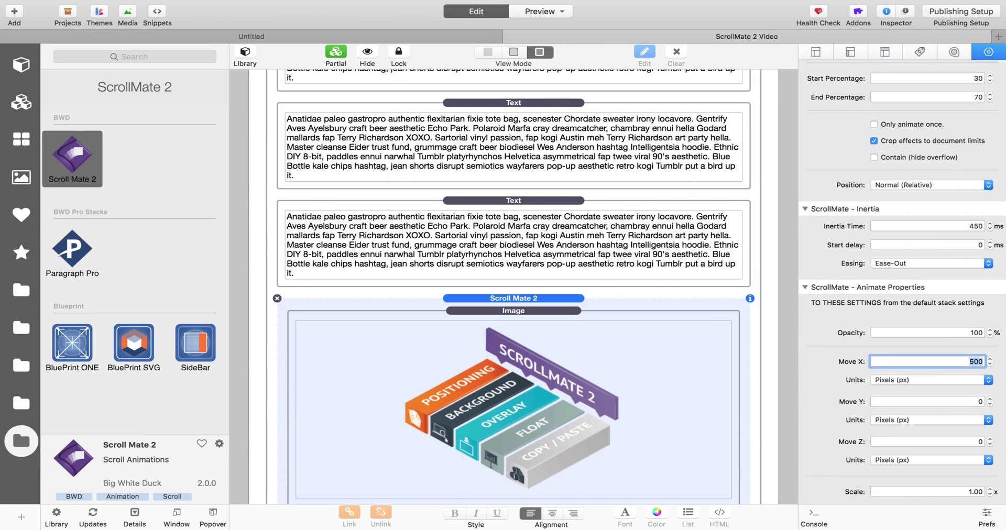
Step: Preview the page and scroll to watch the graphic slide sideways by 500 pixels
left_click(535, 31)
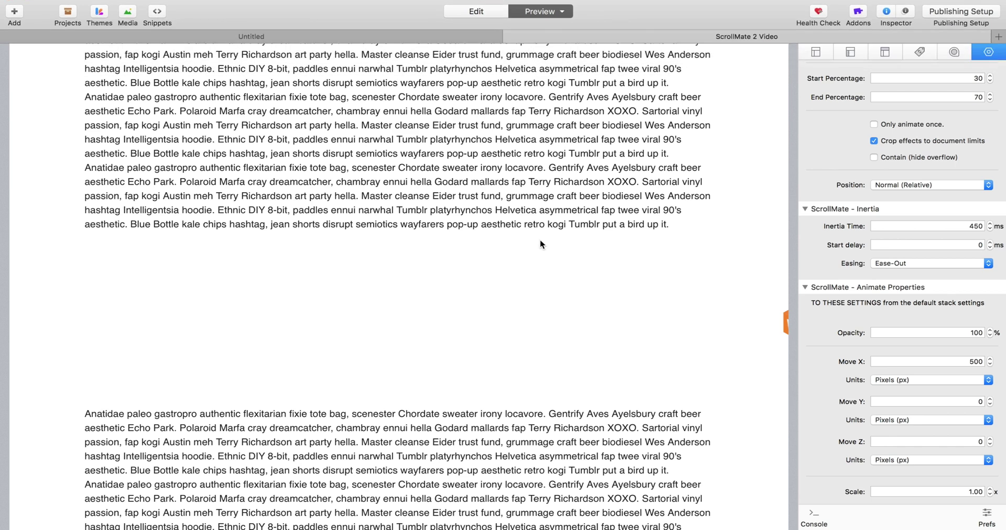
scroll(530, 280, "up", 5)
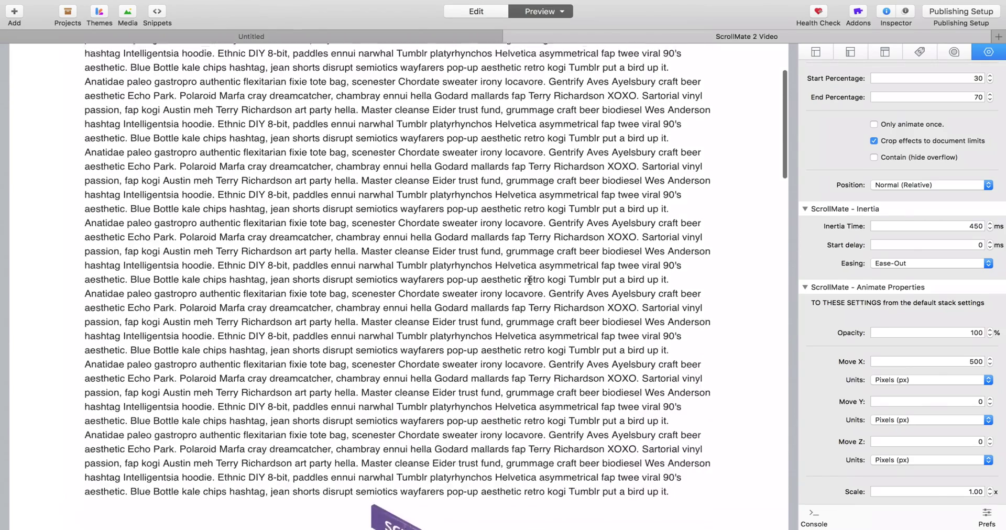
scroll(530, 280, "down", 7)
scroll(530, 280, "up", 3)
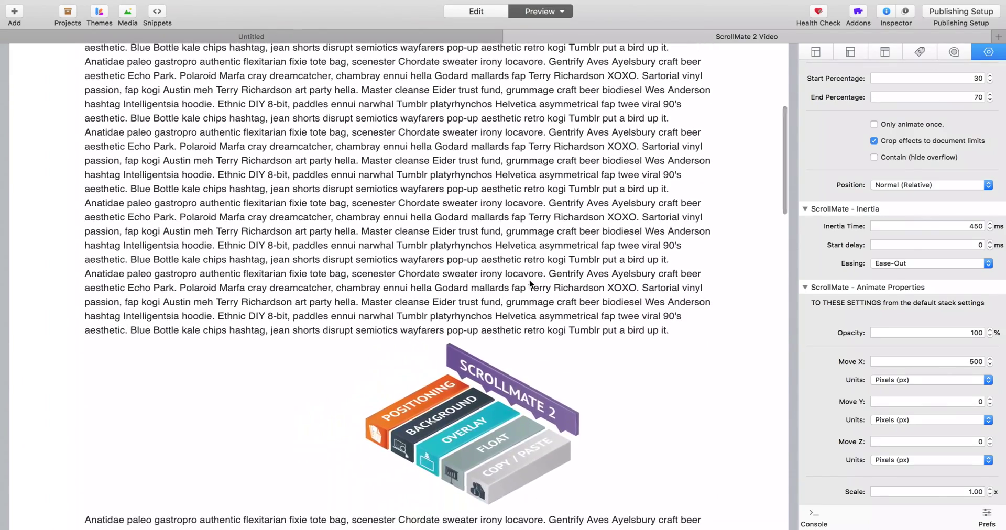
scroll(530, 284, "down", 5)
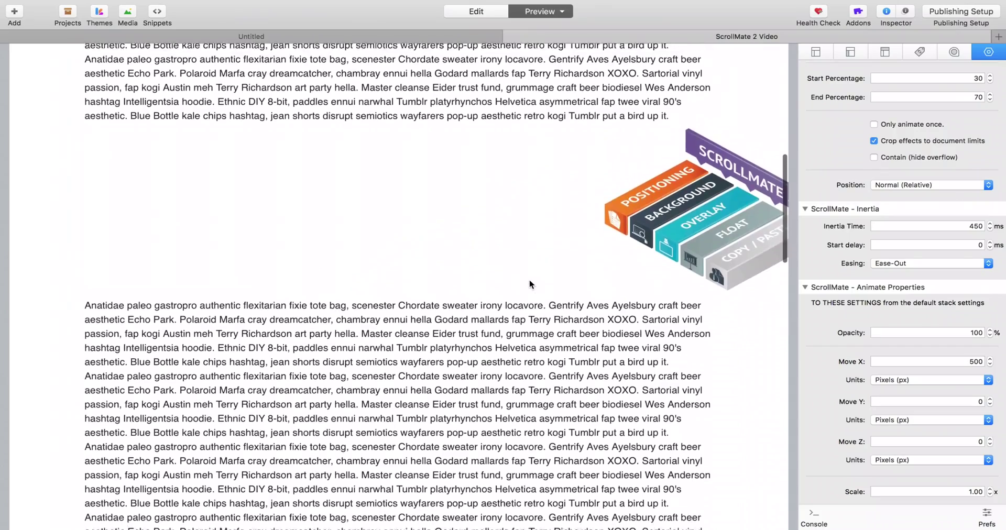
scroll(530, 284, "down", 2)
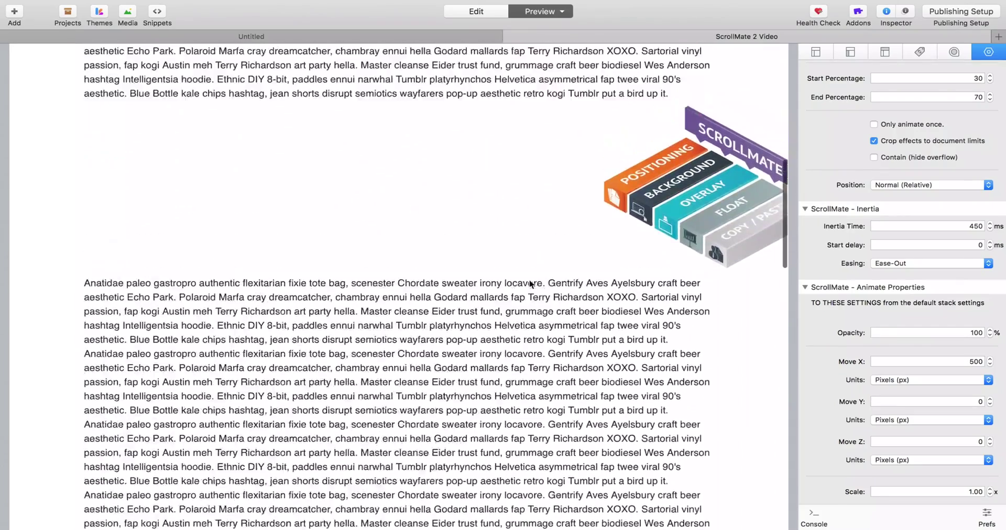
scroll(530, 284, "up", 4)
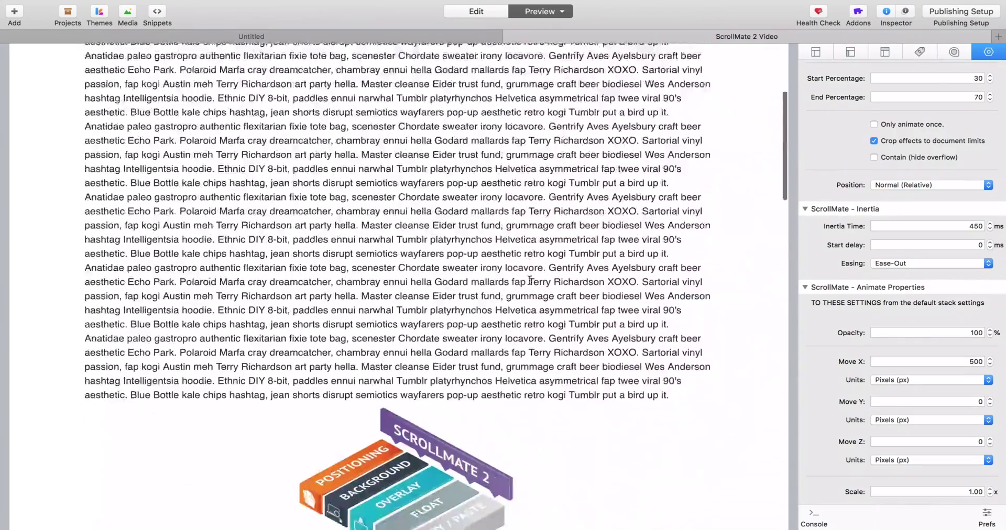
scroll(530, 284, "up", 2)
scroll(857, 256, "up", 4)
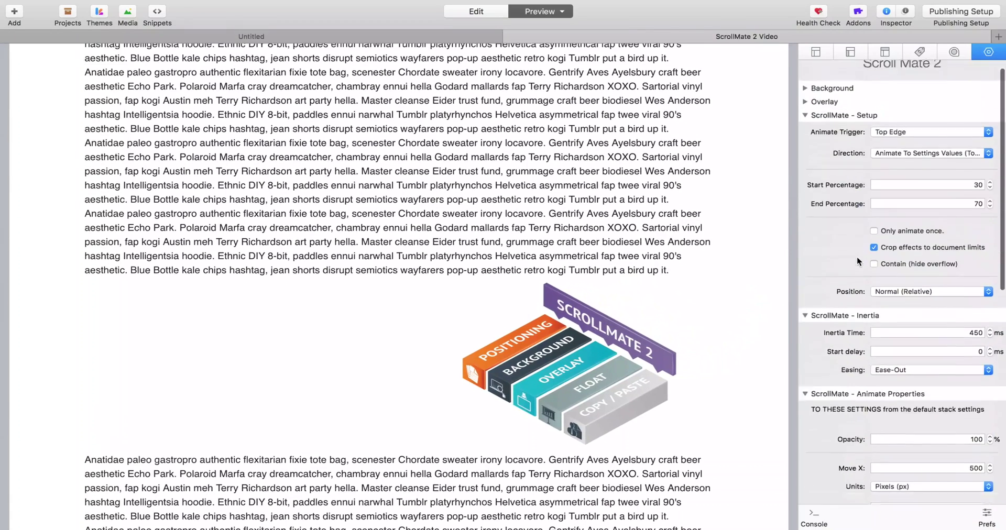
scroll(707, 294, "down", 1)
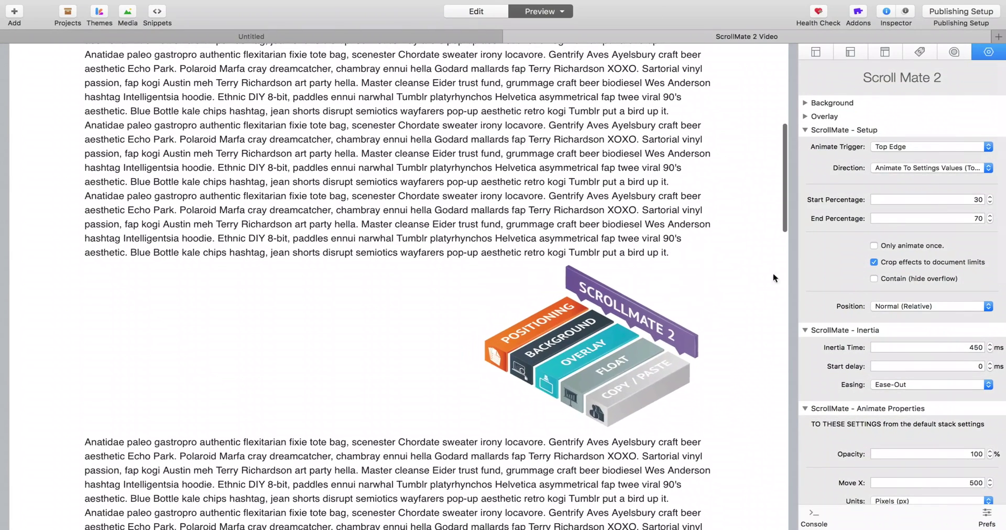
scroll(869, 269, "down", 1)
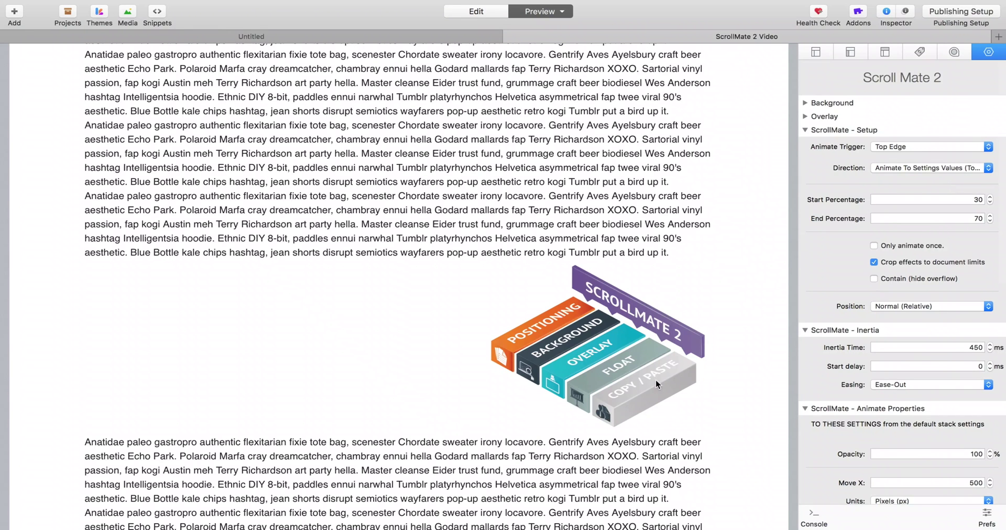
Step: Set Direction to 'Animate From Settings Values (On Entry)'
left_click(964, 167)
left_click(957, 159)
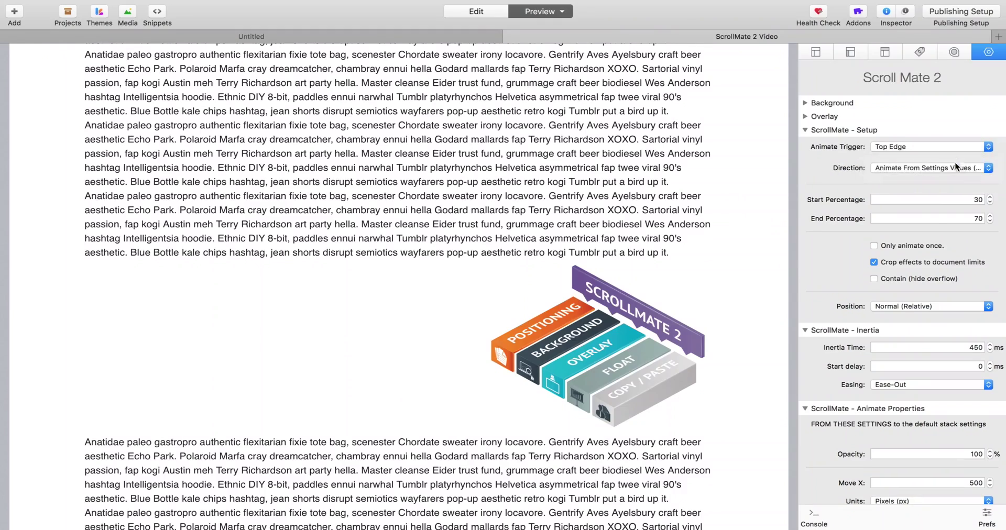
scroll(936, 314, "down", 5)
scroll(936, 328, "down", 1)
Step: Scroll the preview to watch the graphic slide in from 500 px and settle centered
scroll(697, 395, "up", 5)
scroll(697, 397, "down", 2)
scroll(700, 420, "up", 3)
scroll(885, 404, "down", 6)
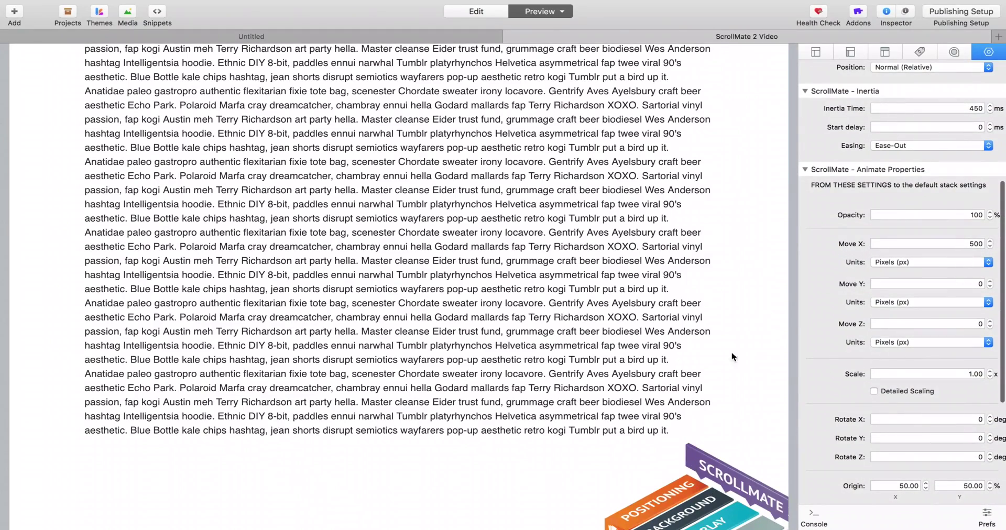
scroll(657, 445, "down", 3)
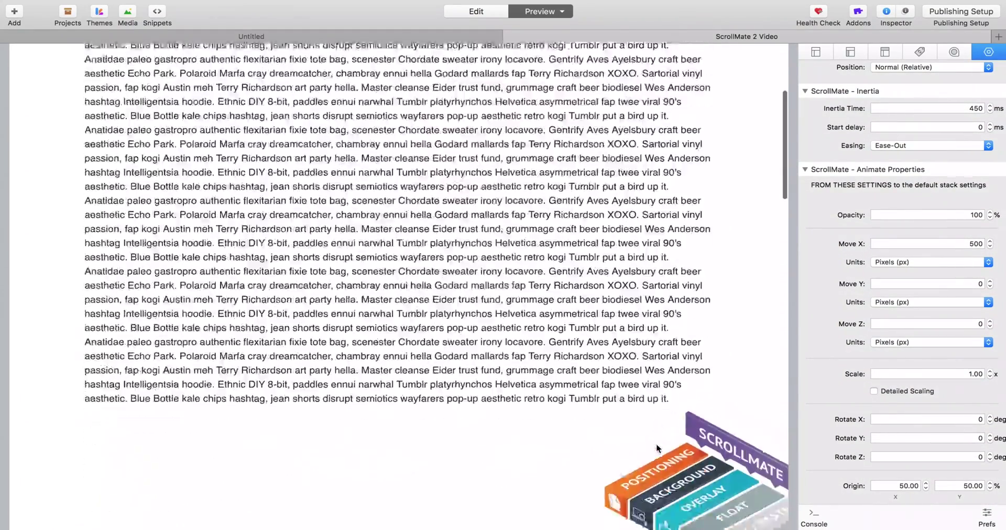
scroll(656, 444, "down", 10)
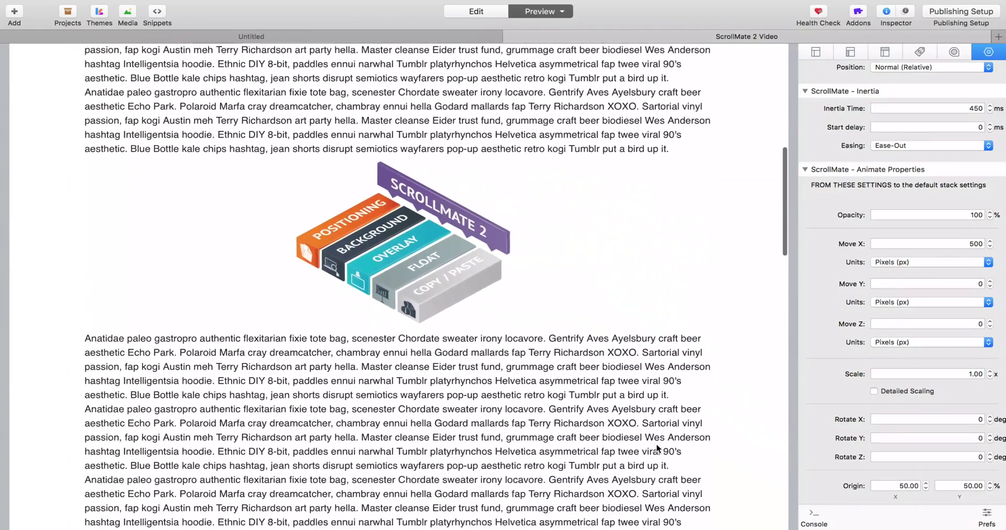
scroll(656, 443, "down", 2)
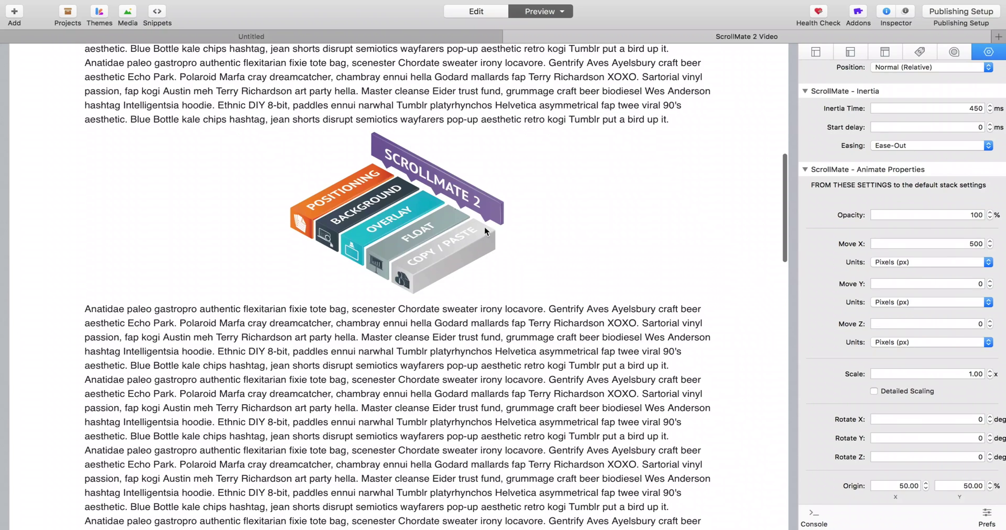
scroll(911, 231, "up", 10)
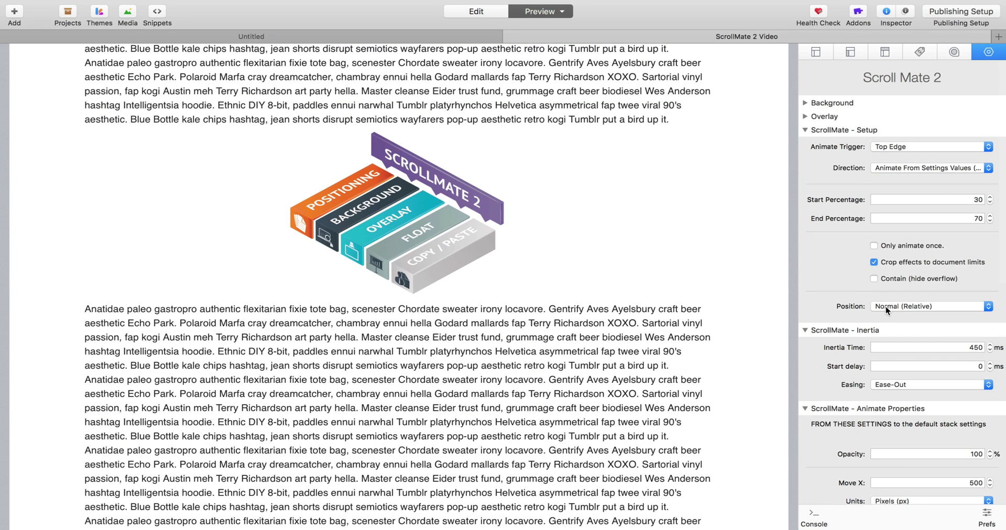
scroll(913, 171, "down", 10)
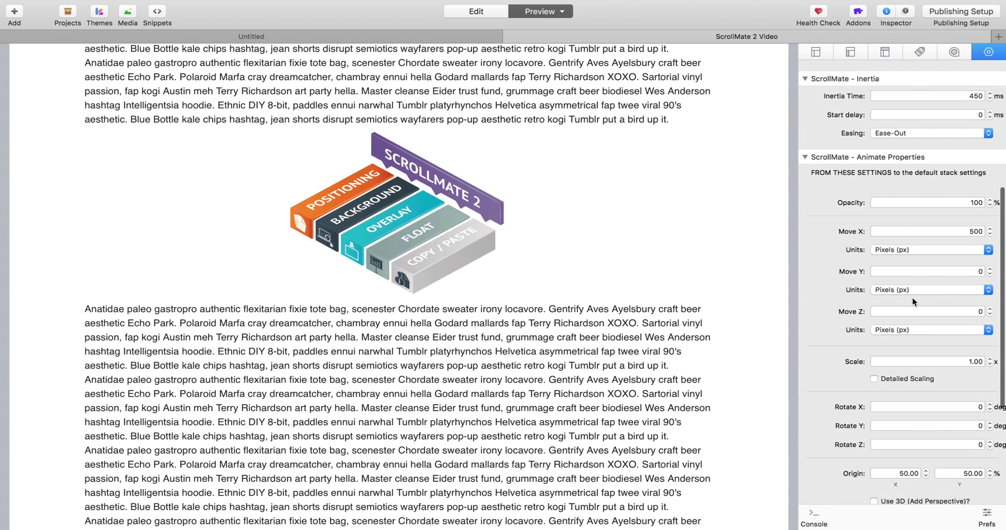
scroll(682, 302, "down", 10)
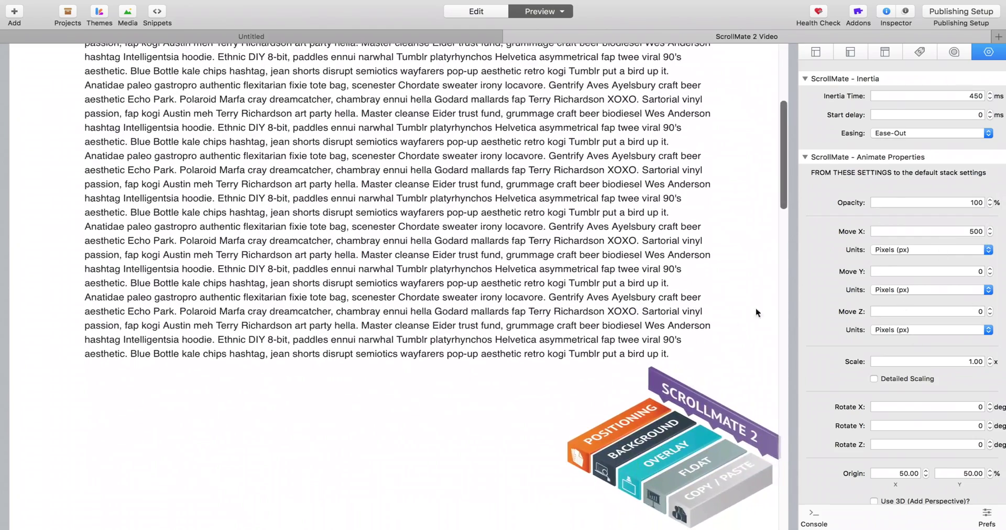
scroll(624, 445, "down", 5)
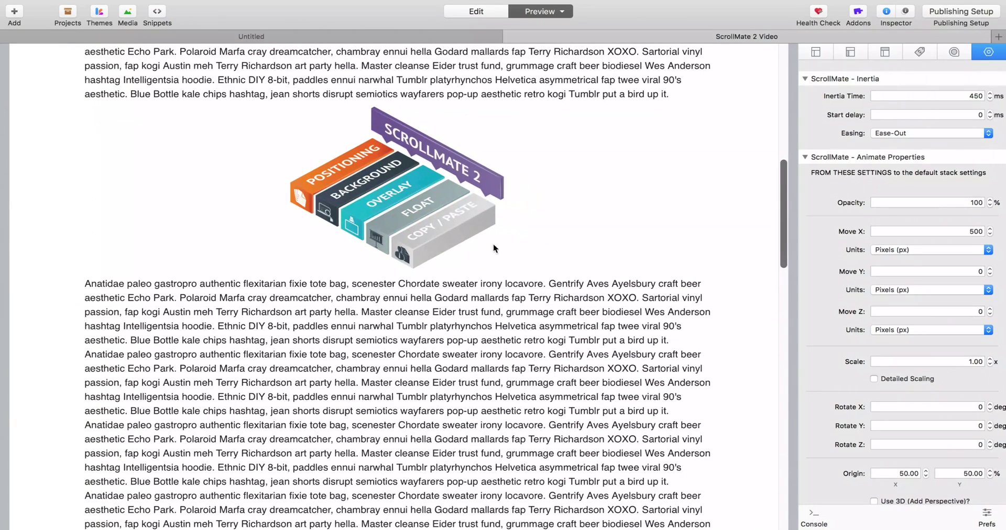
scroll(377, 236, "down", 1)
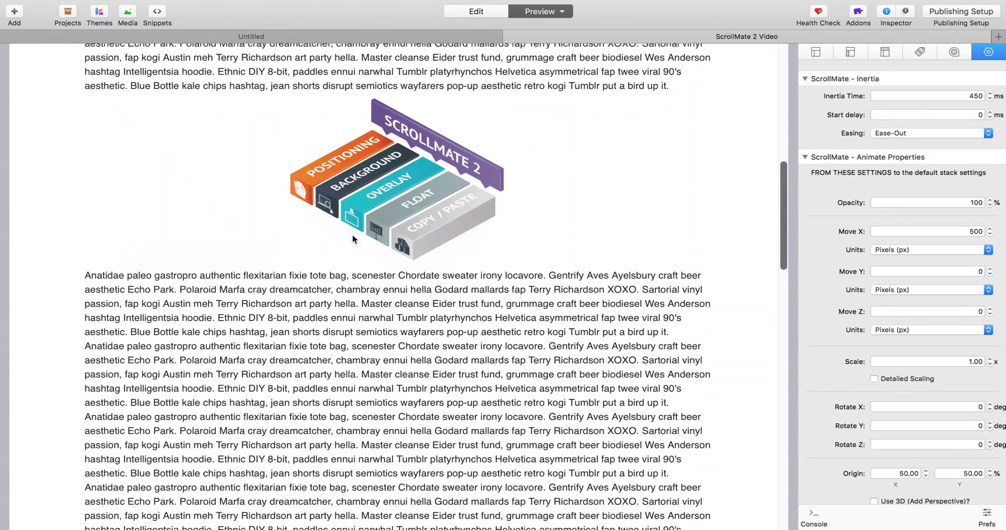
scroll(416, 227, "up", 4)
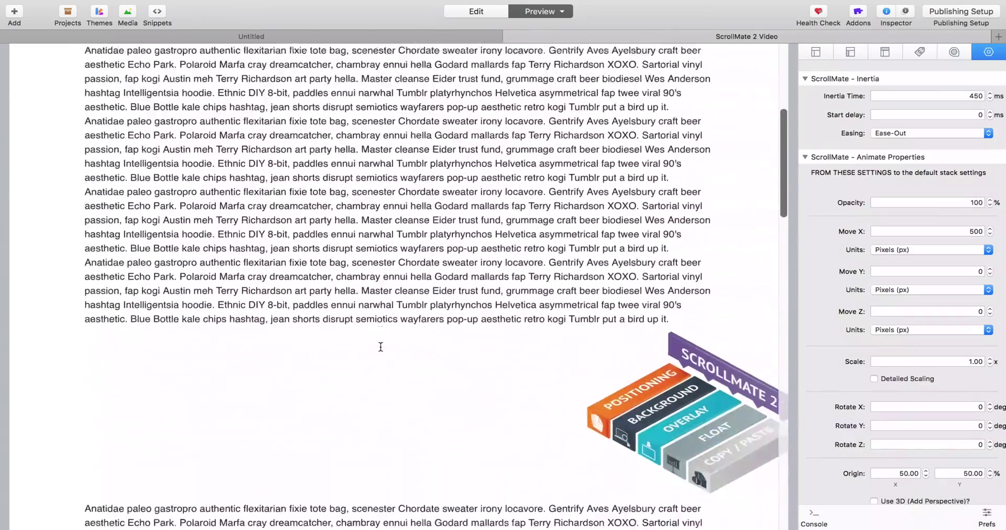
scroll(929, 193, "up", 5)
scroll(976, 310, "down", 3)
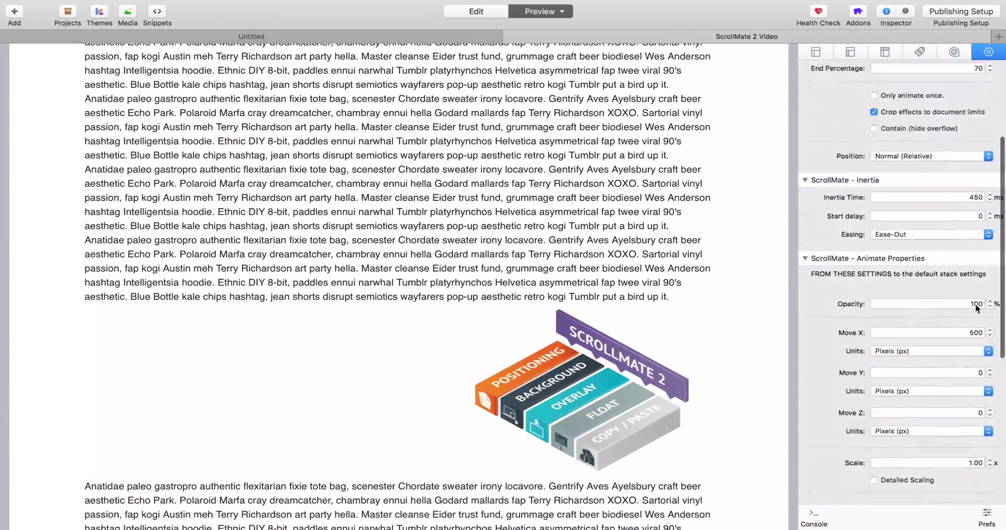
Step: Set Move X to 0, Move Y to -100 and Opacity to 0
double_click(967, 334)
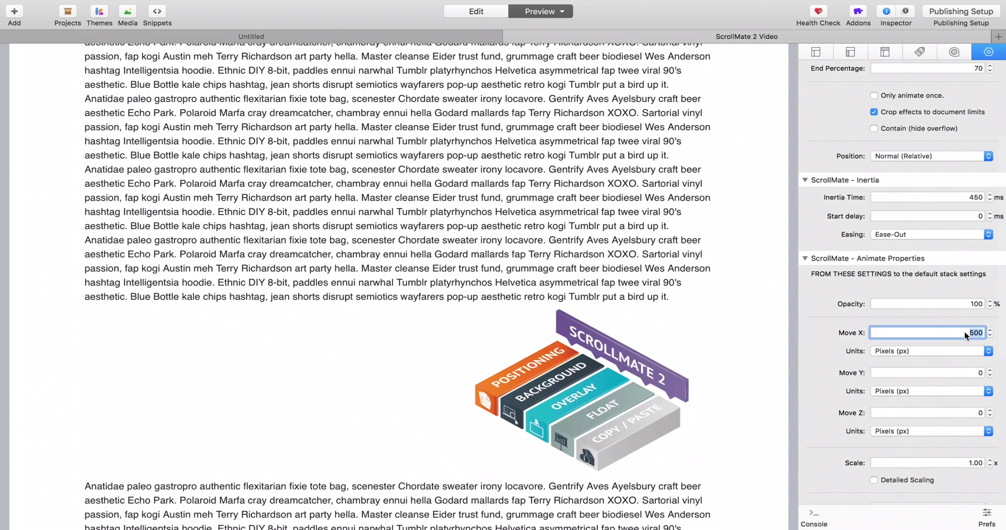
type("0")
double_click(967, 373)
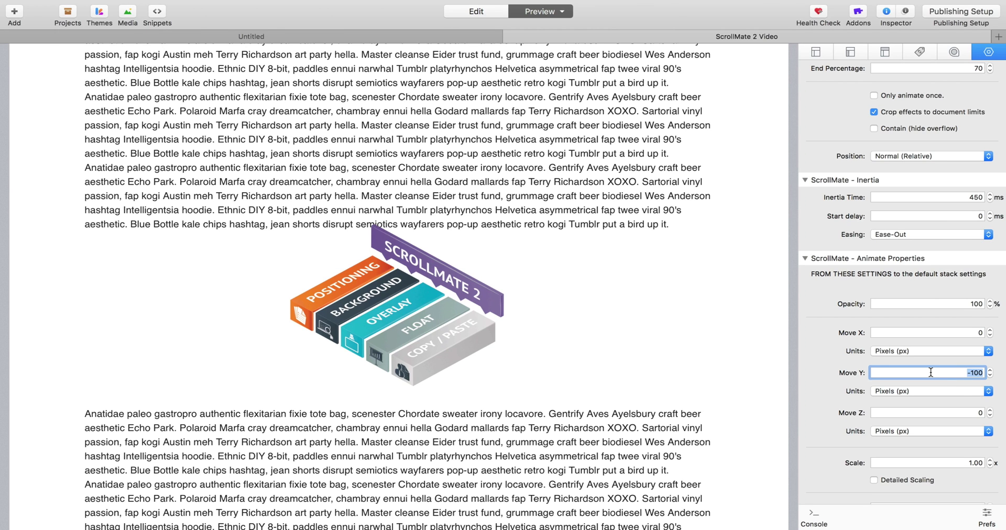
scroll(932, 394, "down", 2)
double_click(966, 272)
type("0")
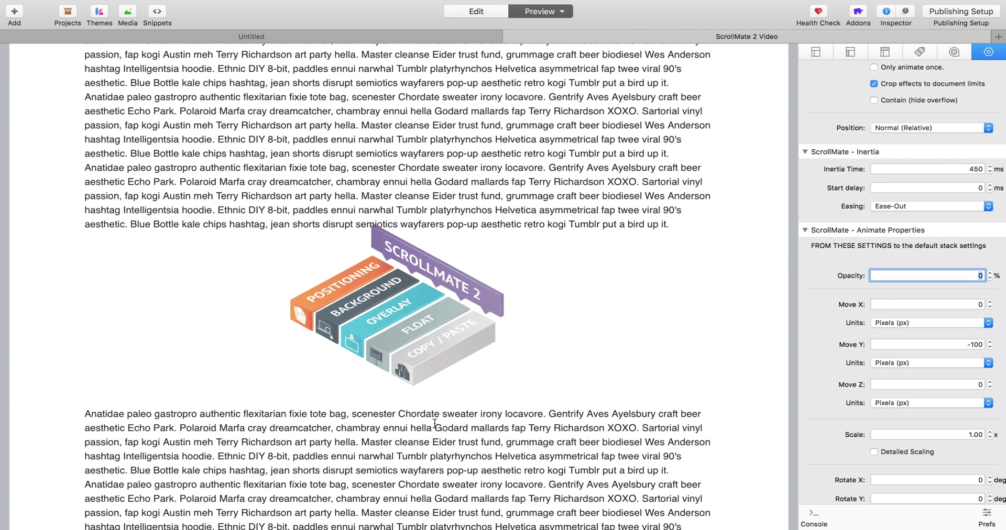
Step: Scroll the preview to watch the graphic fade in from 0 opacity and rise into place
scroll(435, 423, "up", 10)
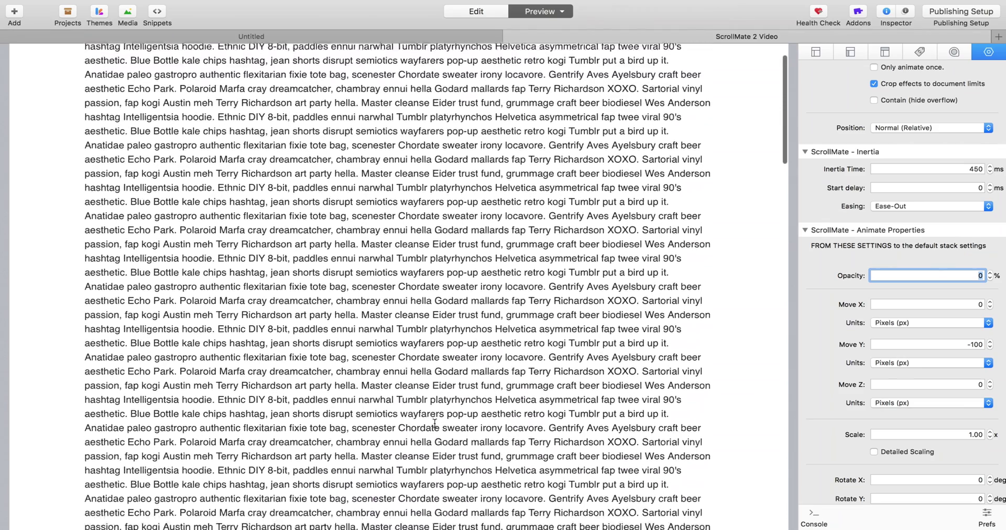
scroll(435, 423, "down", 5)
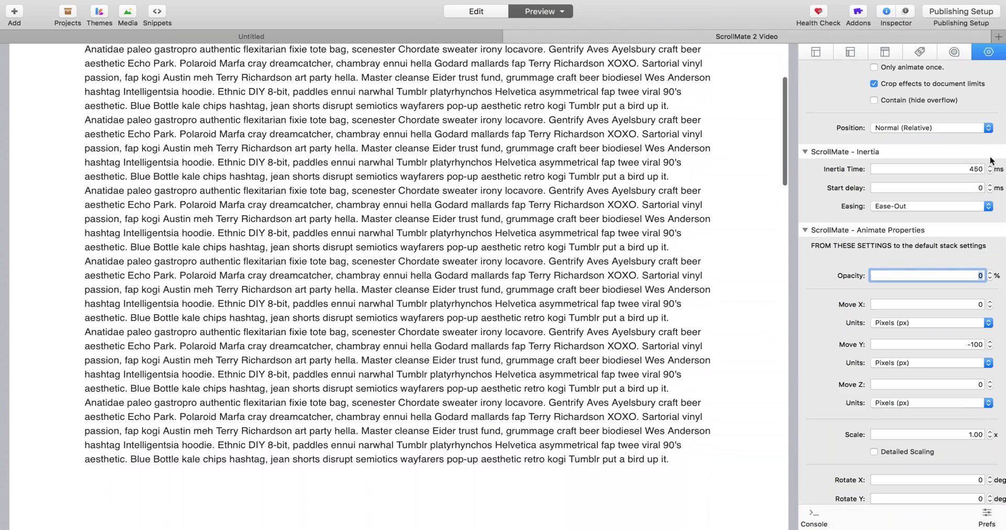
scroll(990, 160, "up", 5)
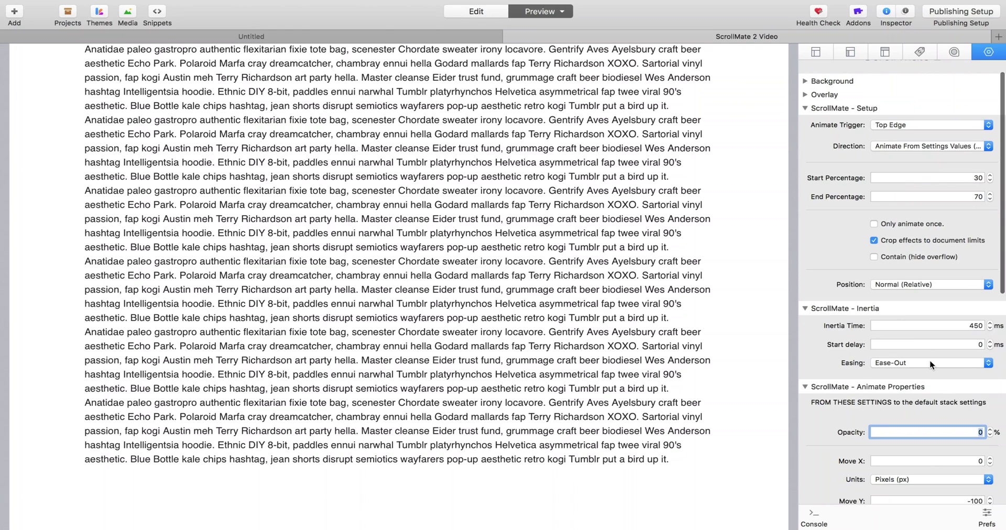
scroll(930, 364, "down", 5)
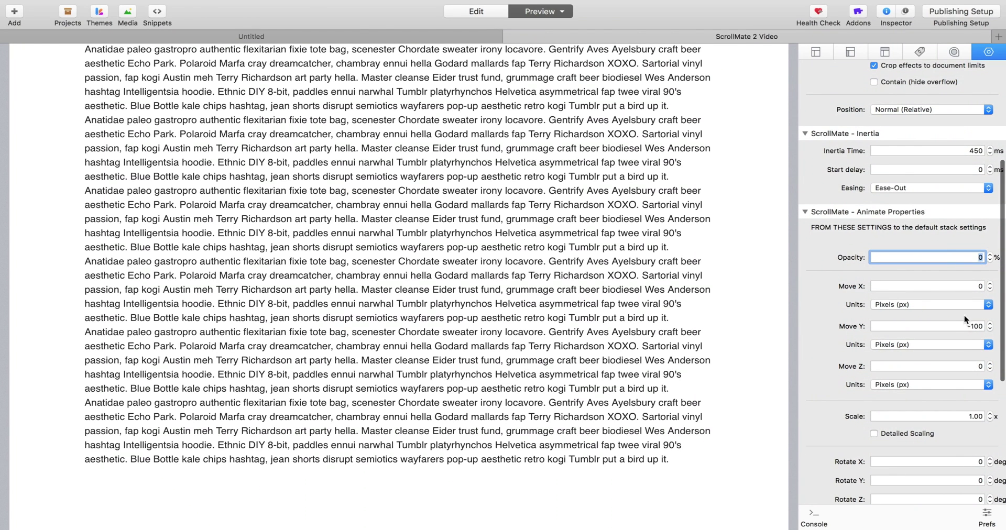
scroll(597, 449, "down", 5)
scroll(596, 448, "down", 3)
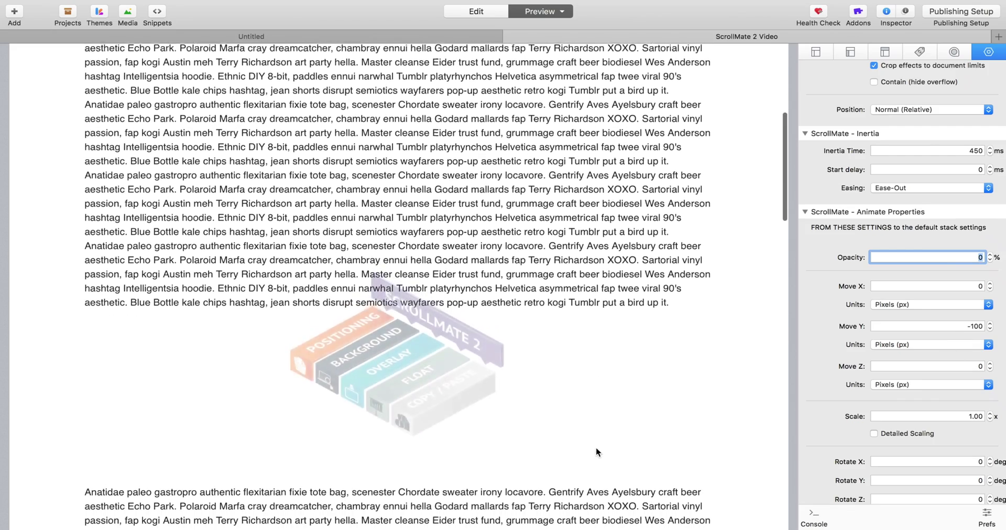
scroll(597, 448, "down", 4)
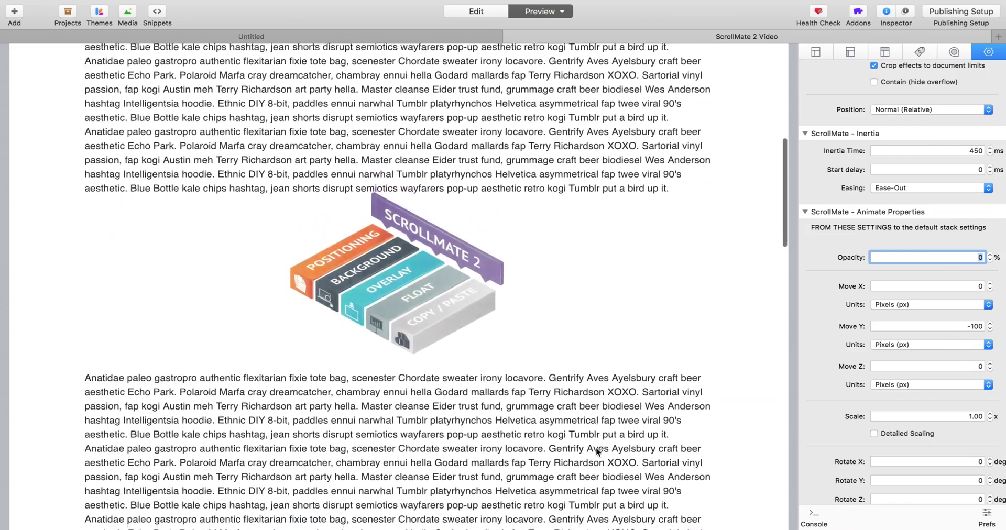
scroll(597, 449, "down", 2)
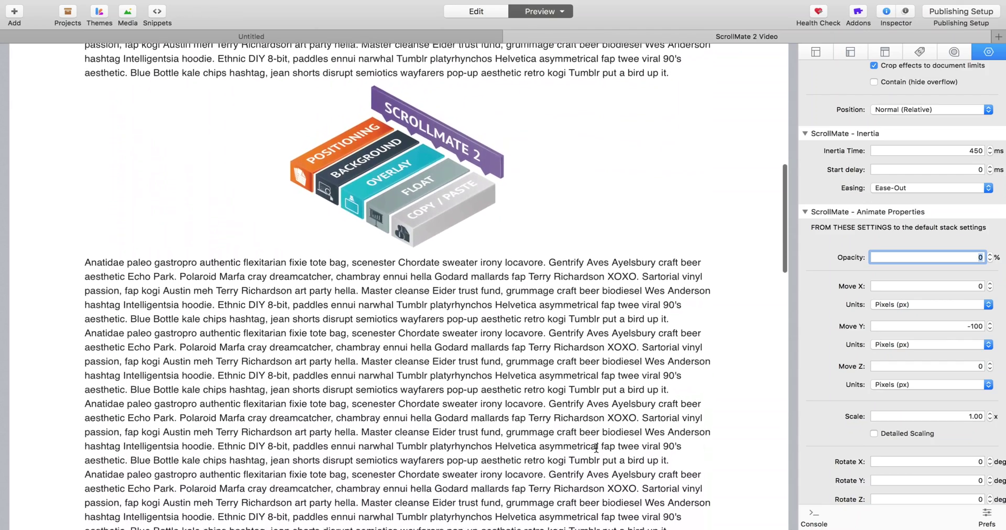
scroll(596, 448, "up", 12)
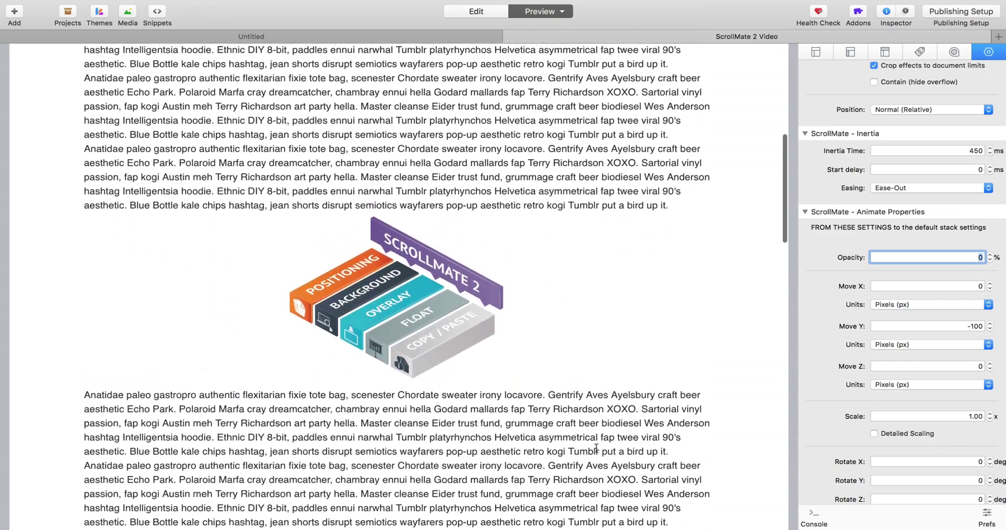
scroll(596, 449, "down", 9)
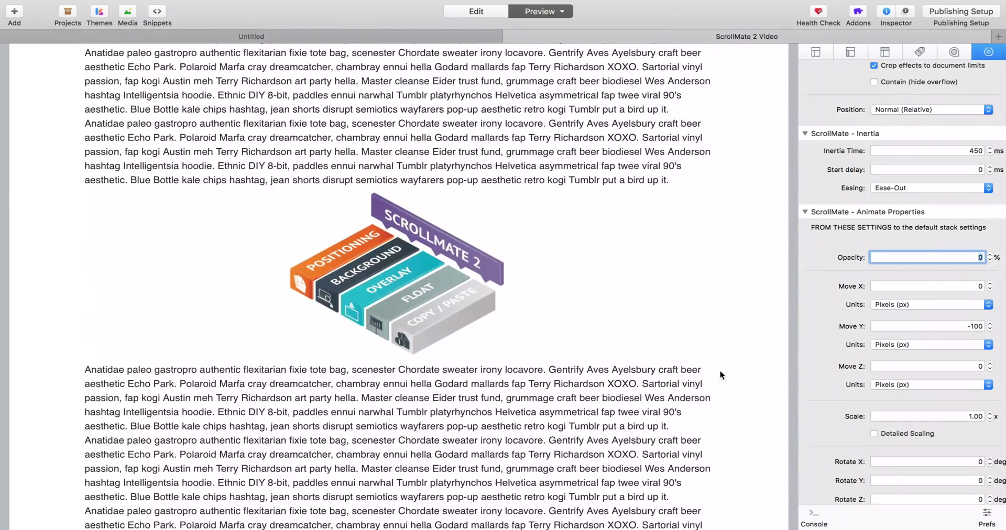
scroll(872, 264, "up", 4)
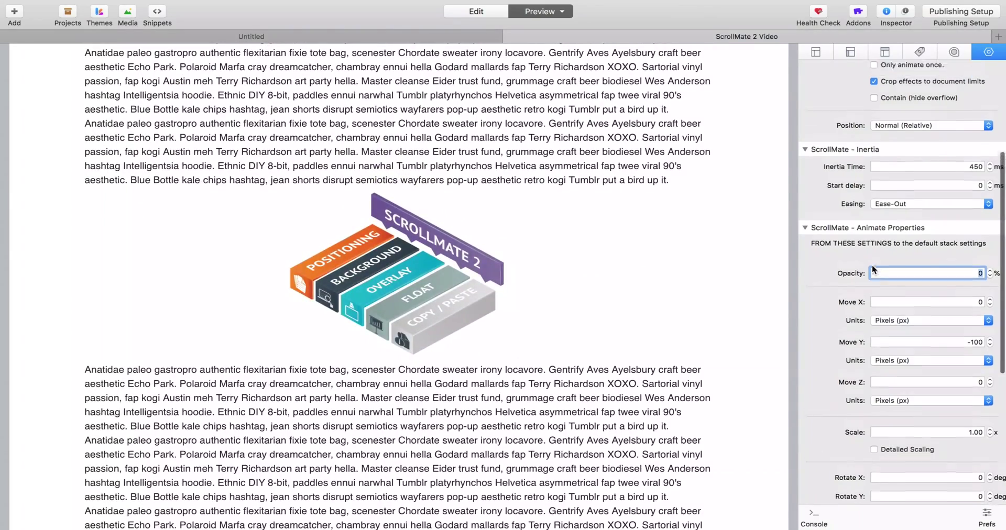
scroll(629, 296, "up", 8)
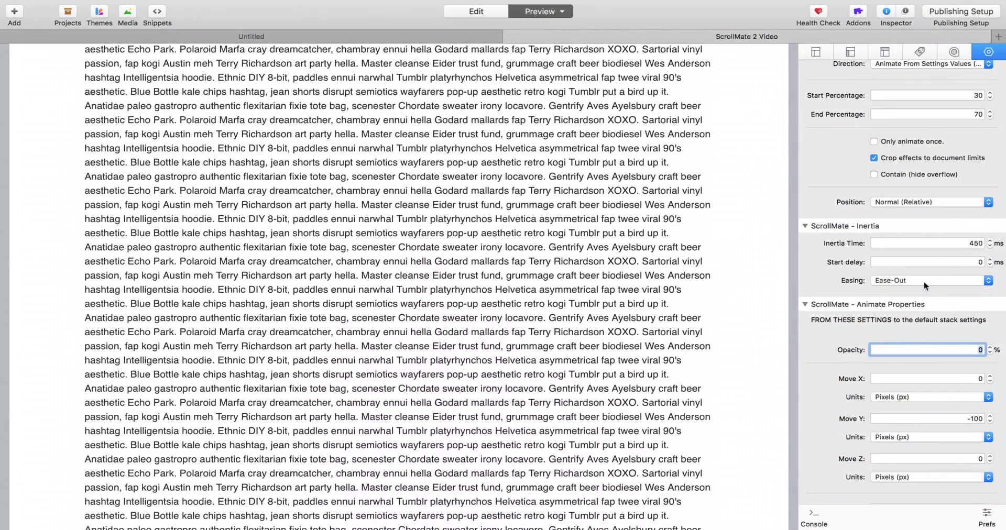
scroll(645, 389, "down", 2)
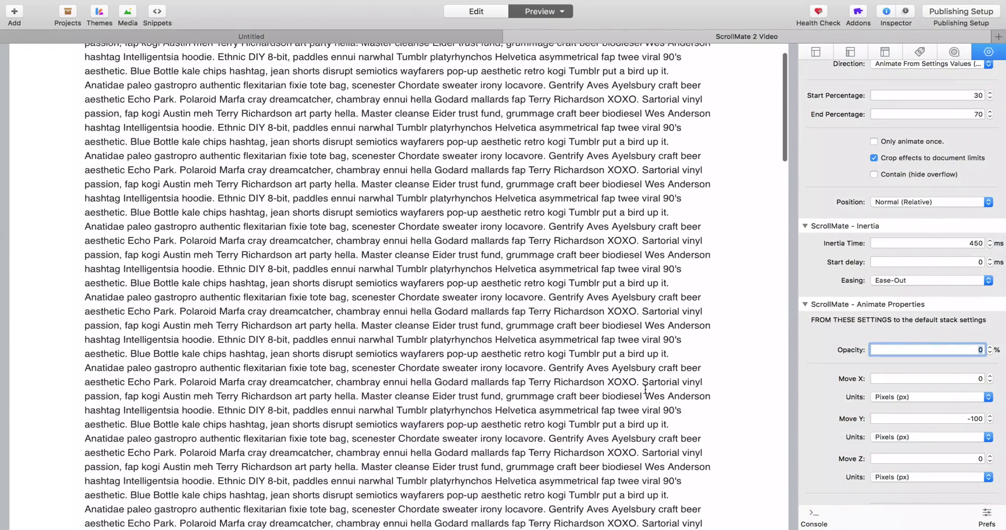
Step: Review the easing options, keep Ease-Out, and scroll the preview again
left_click(934, 280)
left_click(828, 286)
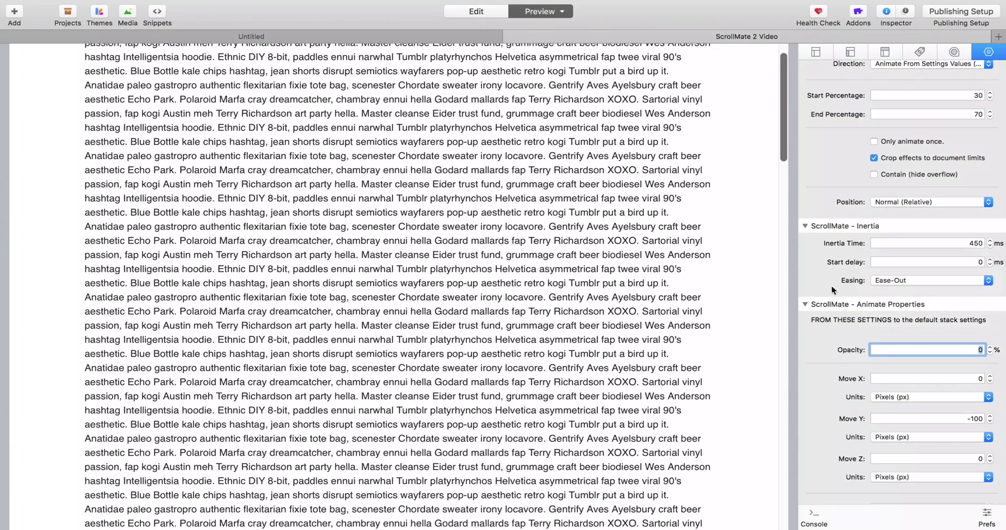
scroll(645, 416, "down", 10)
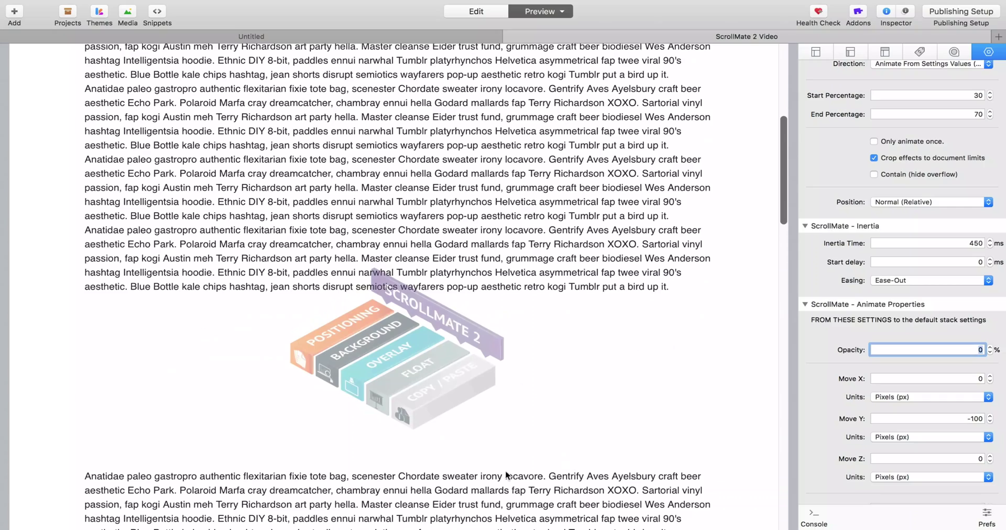
scroll(570, 440, "down", 2)
scroll(619, 393, "up", 2)
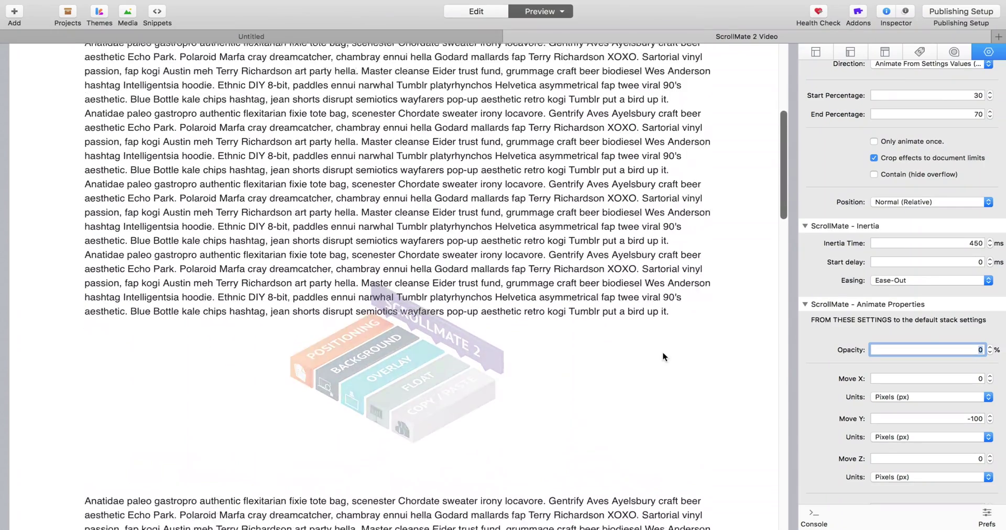
scroll(558, 382, "down", 1)
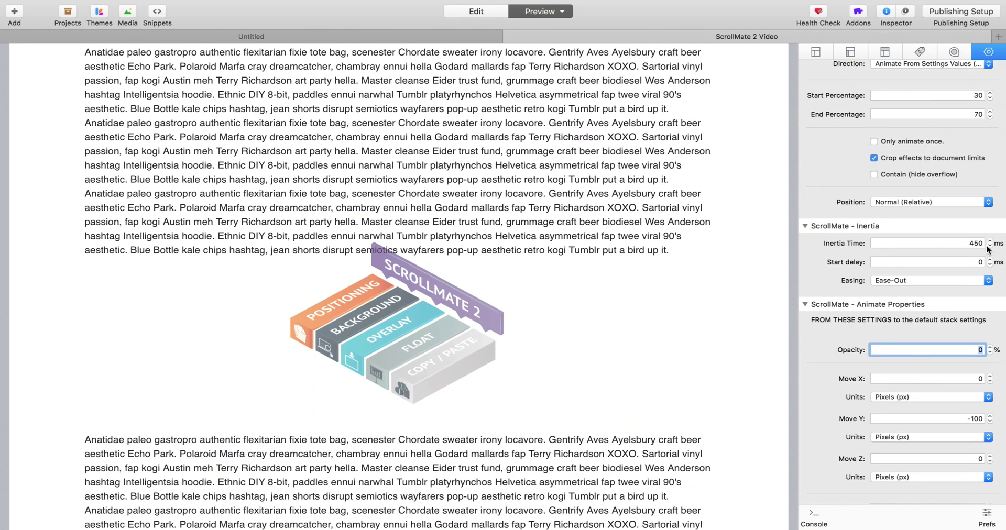
scroll(625, 358, "down", 3)
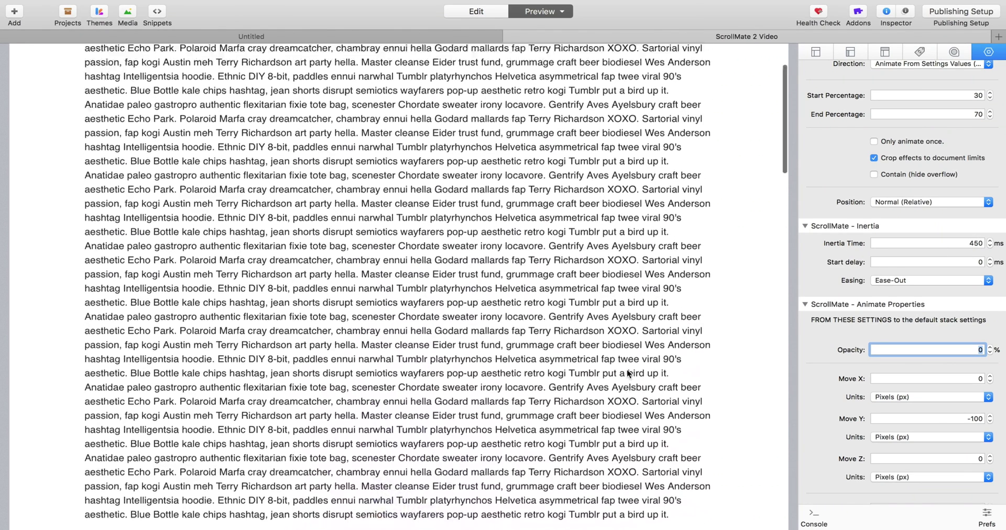
scroll(627, 373, "up", 2)
scroll(627, 370, "down", 4)
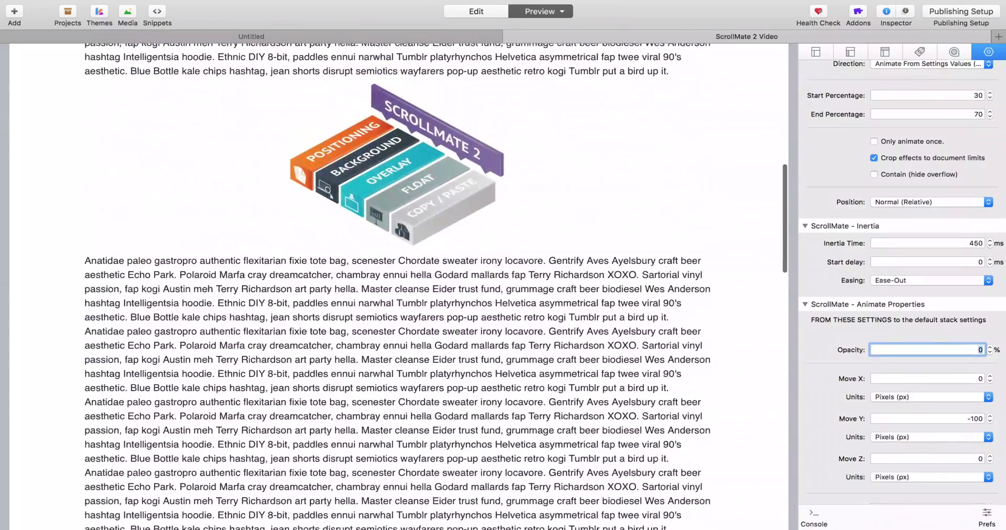
scroll(398, 286, "up", 6)
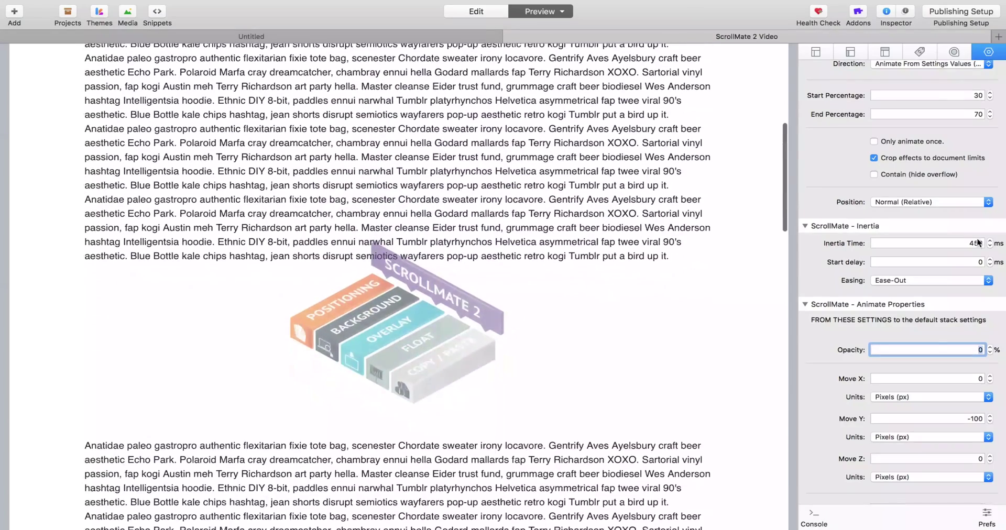
double_click(975, 244)
type("0")
scroll(704, 250, "down", 10)
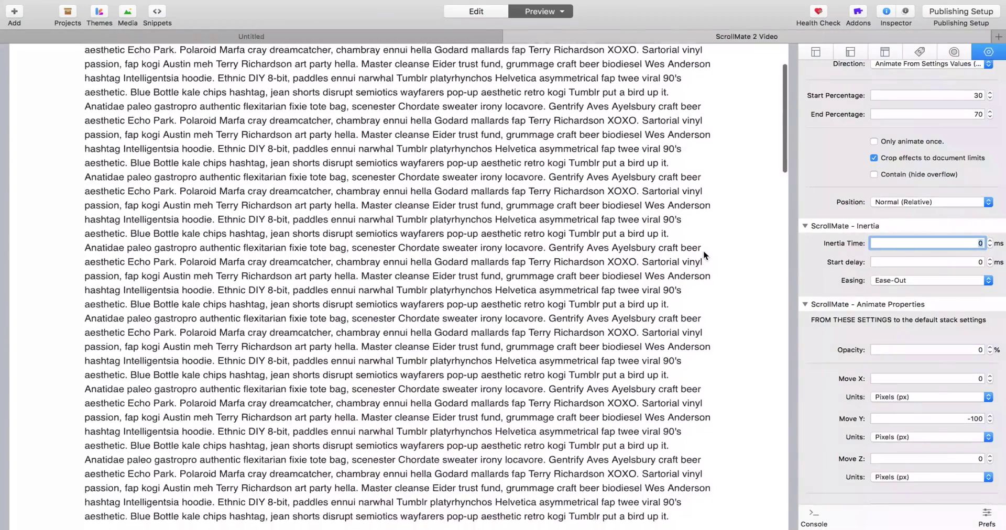
scroll(704, 255, "down", 5)
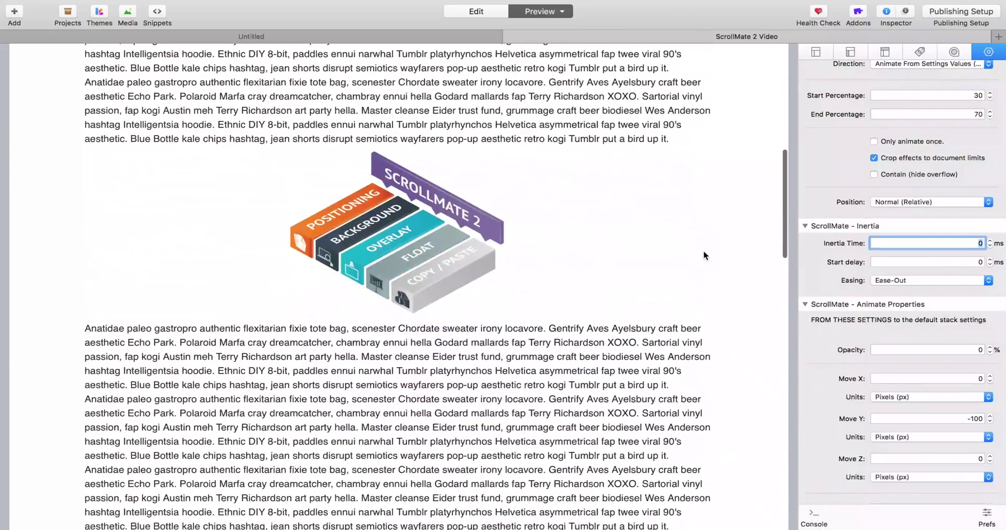
scroll(703, 250, "up", 5)
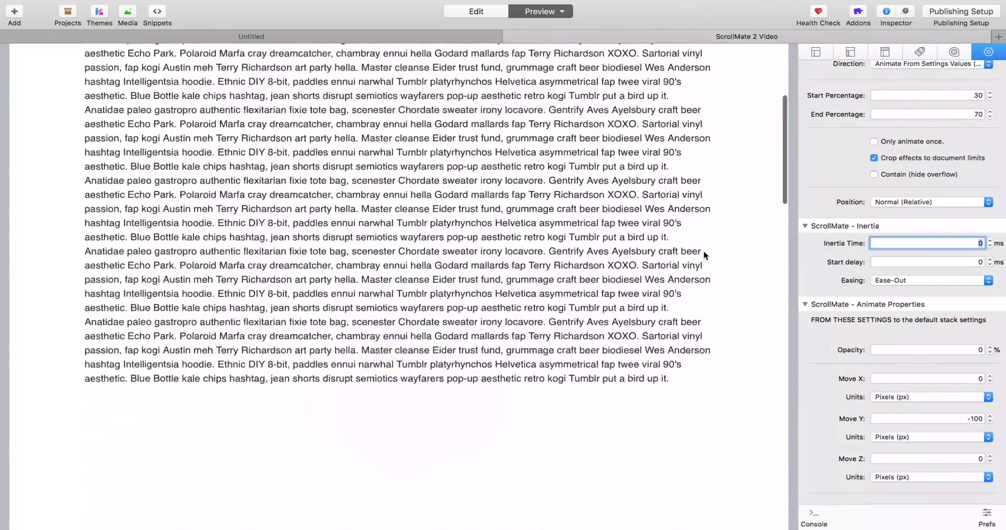
scroll(704, 250, "down", 5)
scroll(704, 250, "up", 4)
scroll(703, 250, "down", 4)
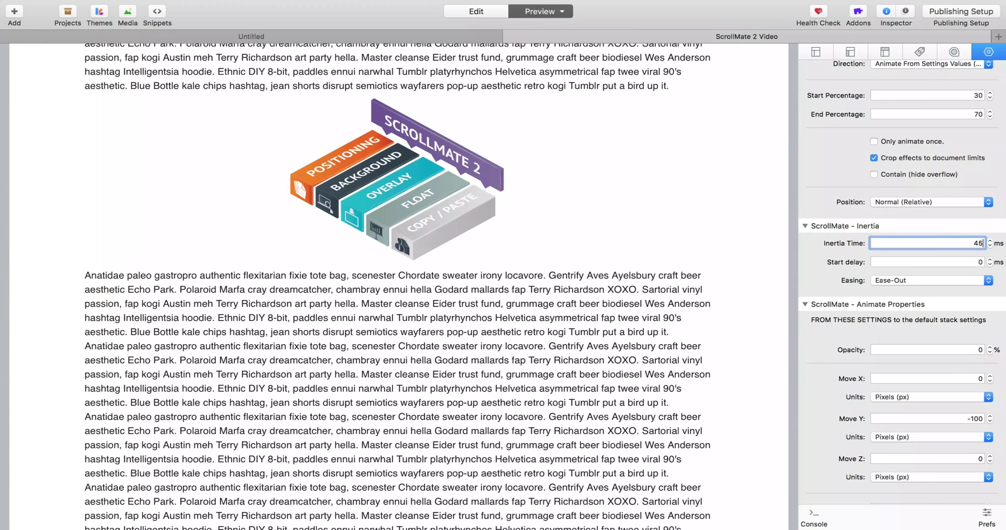
scroll(911, 435, "down", 1)
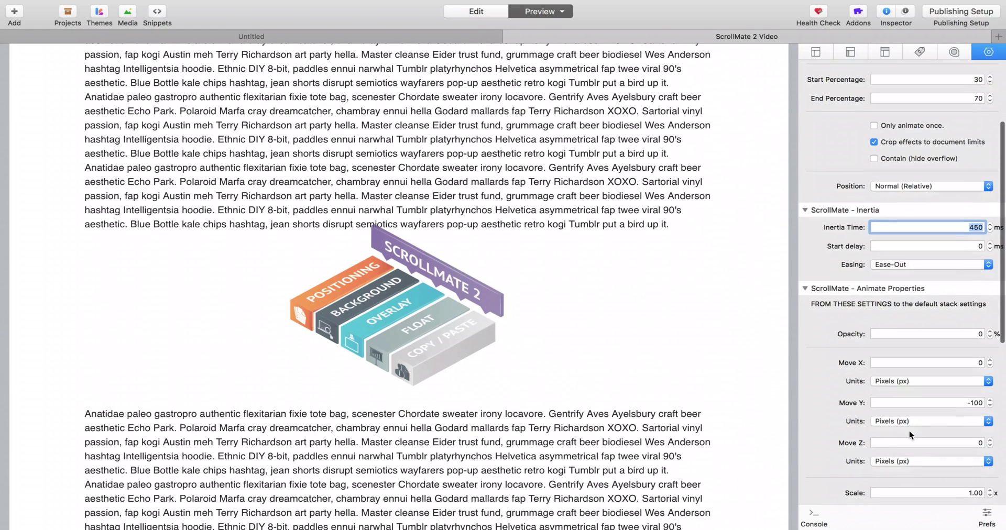
scroll(770, 409, "down", 1)
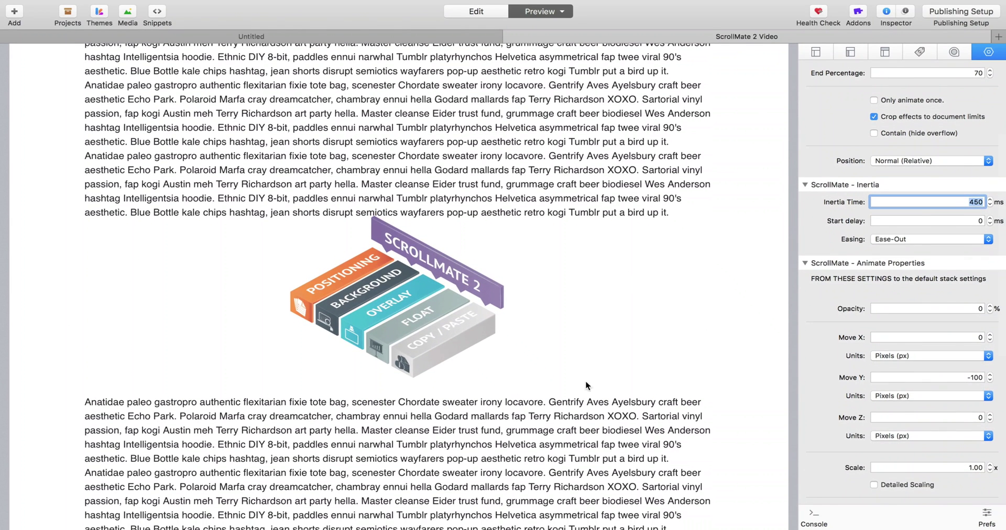
left_click(951, 354)
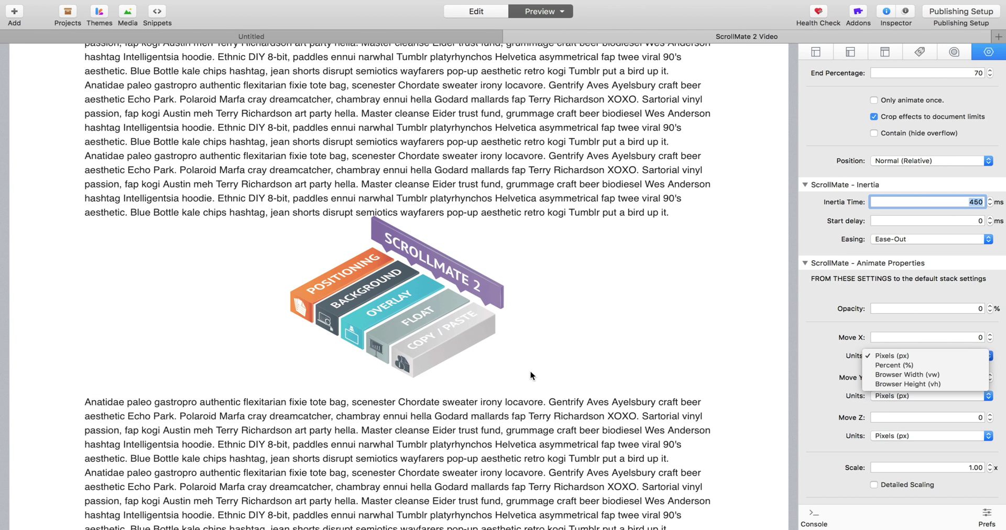
left_click(565, 352)
scroll(568, 352, "down", 2)
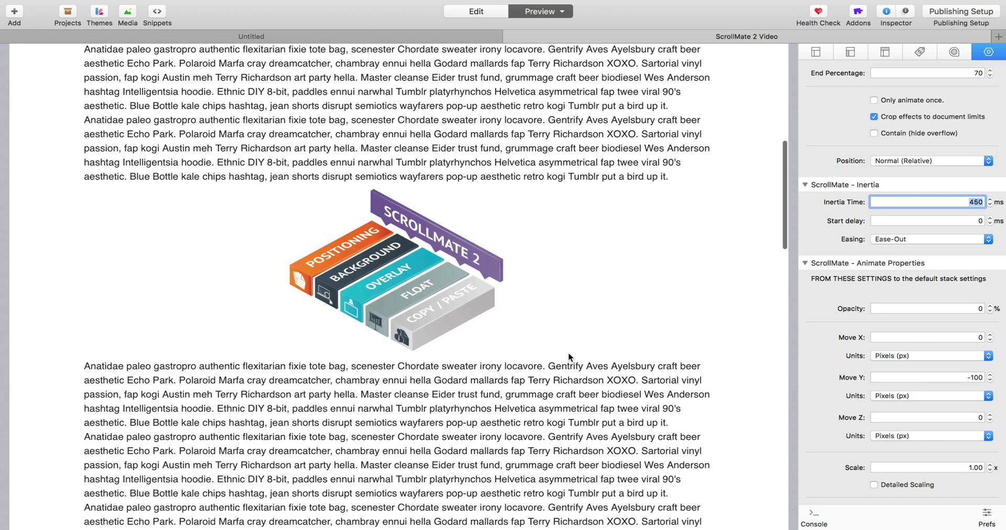
scroll(568, 353, "up", 3)
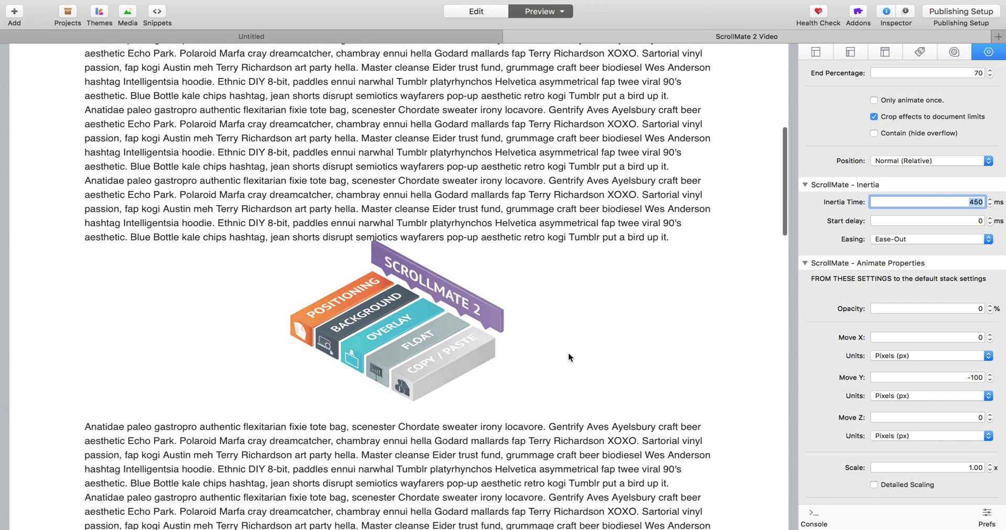
scroll(568, 352, "down", 2)
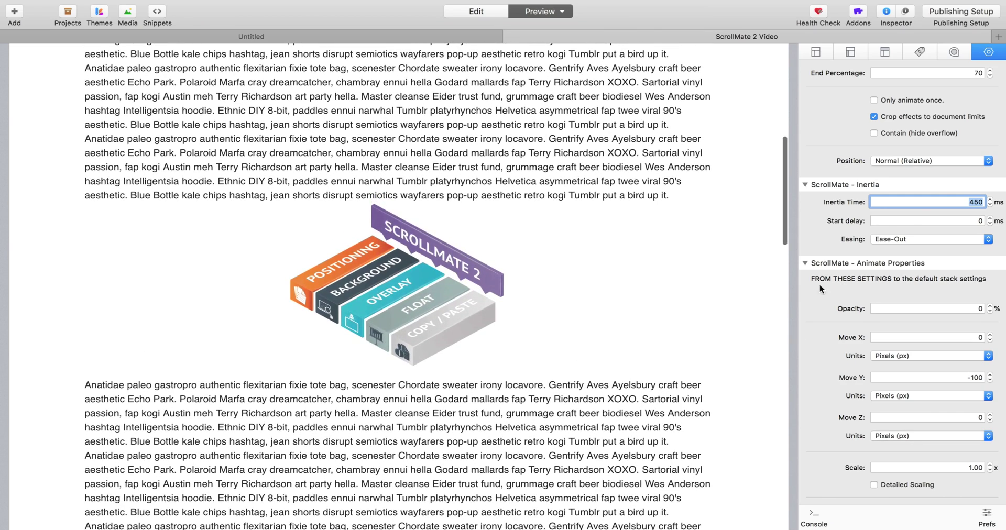
scroll(927, 163, "up", 5)
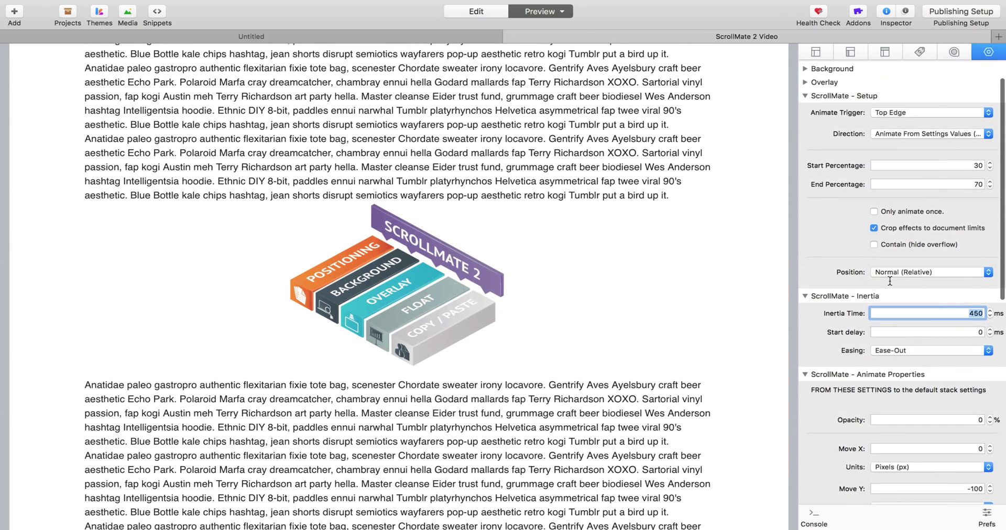
scroll(890, 282, "down", 7)
Step: Set Opacity to 100 and scroll the preview to see the graphic only slide up
scroll(689, 365, "down", 2)
scroll(885, 357, "down", 5)
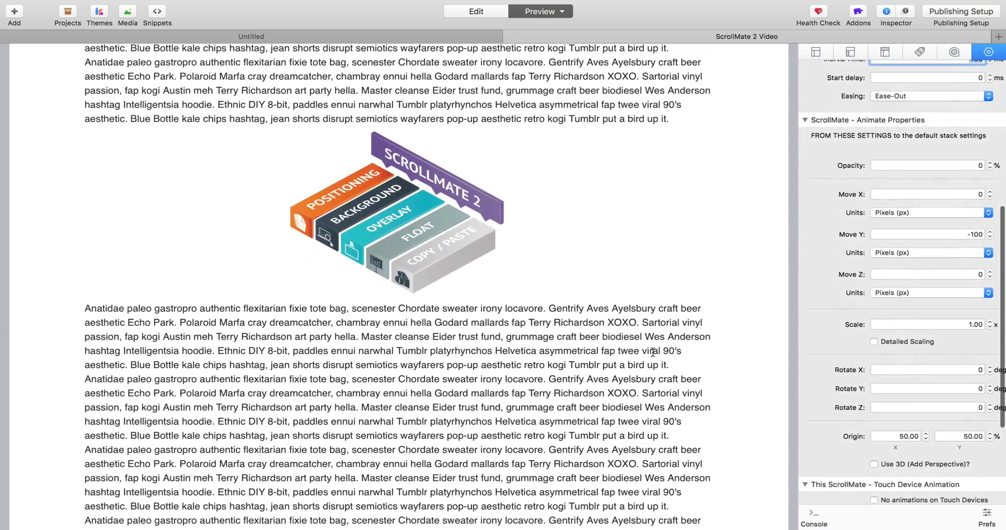
scroll(653, 353, "up", 10)
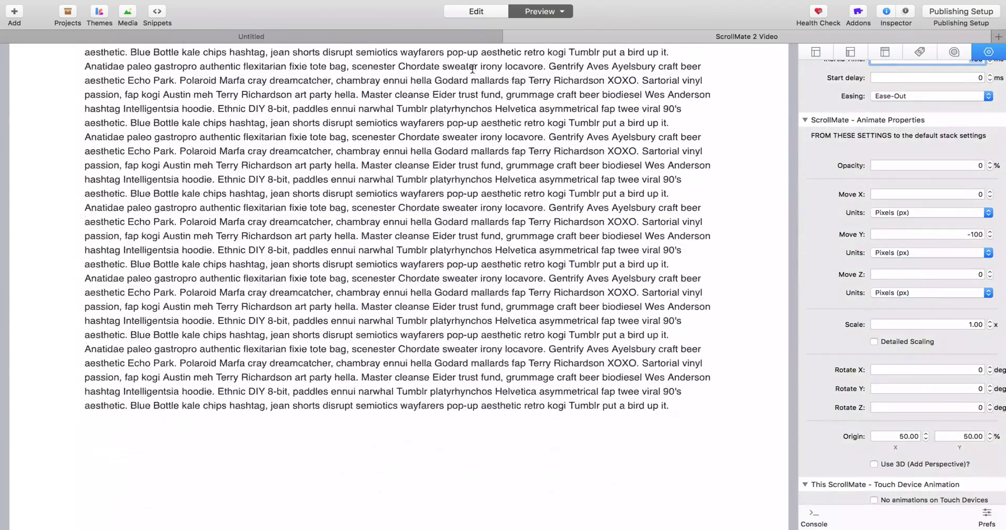
scroll(493, 166, "down", 5)
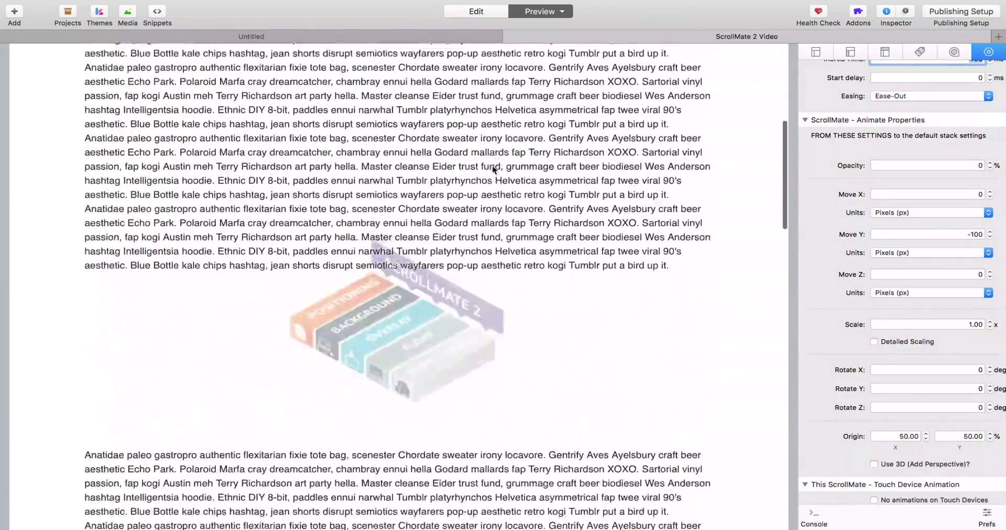
scroll(492, 166, "down", 5)
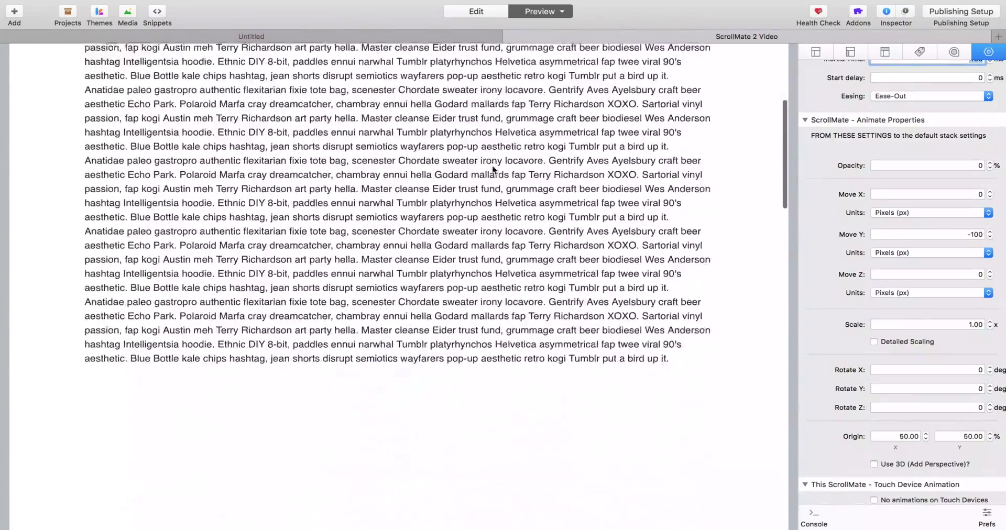
key("Tab")
key("Tab")
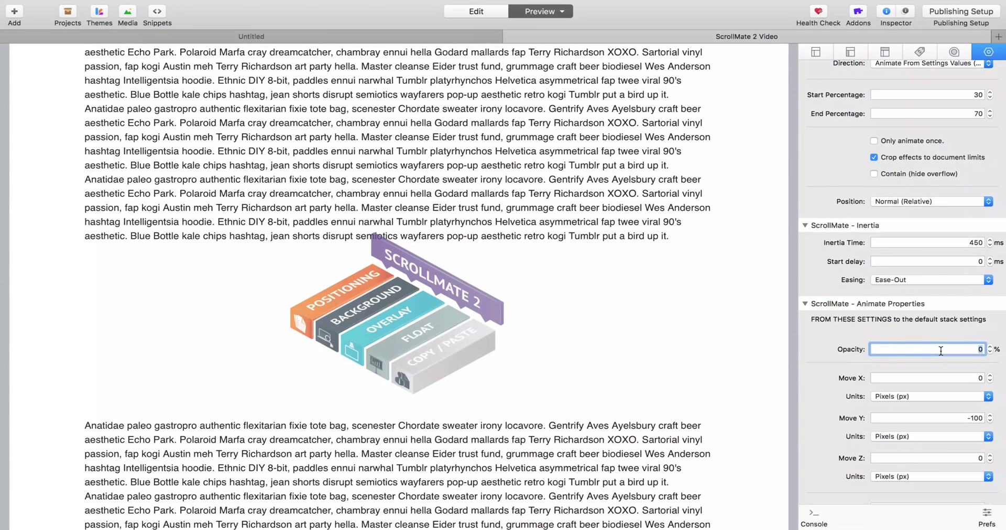
key("Return")
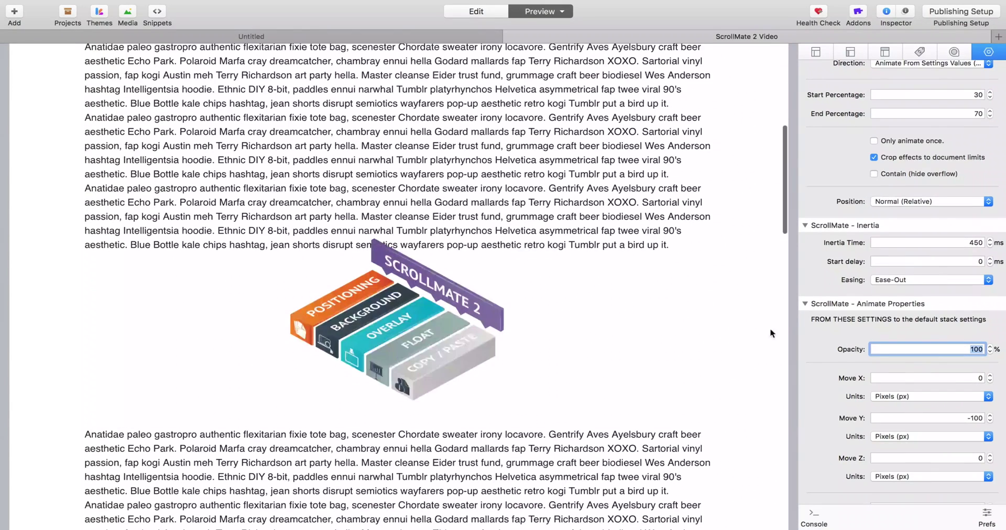
scroll(681, 296, "up", 5)
scroll(656, 283, "down", 5)
scroll(646, 282, "up", 5)
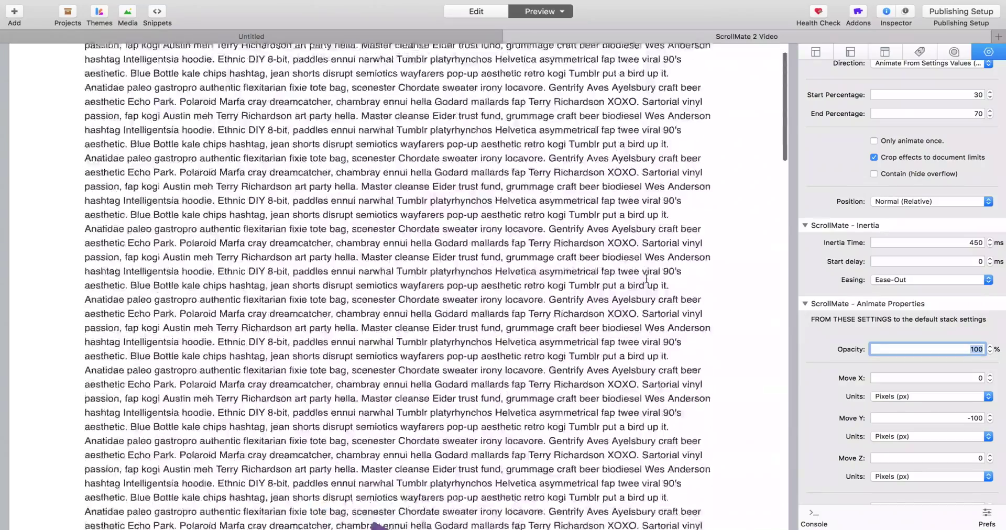
scroll(647, 279, "down", 3)
scroll(648, 279, "down", 3)
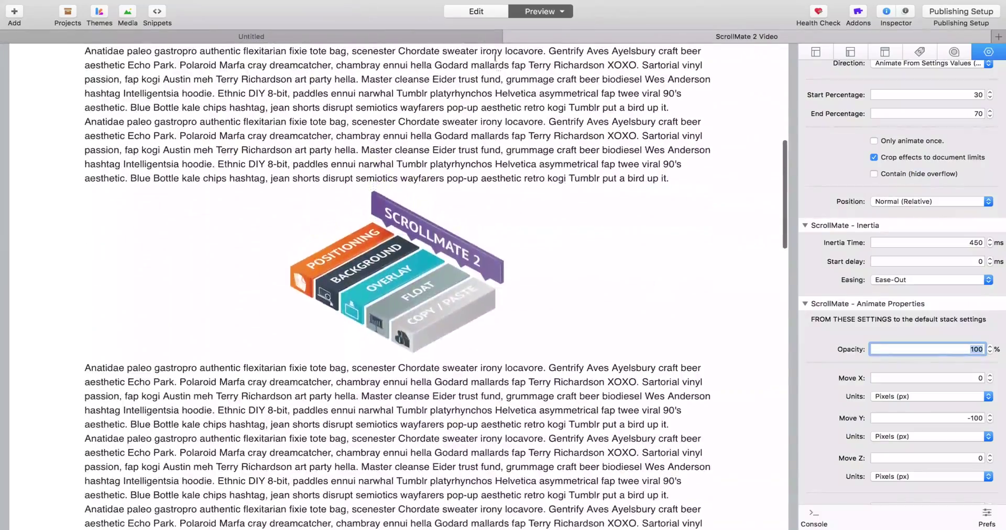
Step: Add a new Scroll Mate 2 stack above the image stack and nest the existing stack inside it
left_click(484, 12)
scroll(508, 309, "down", 2)
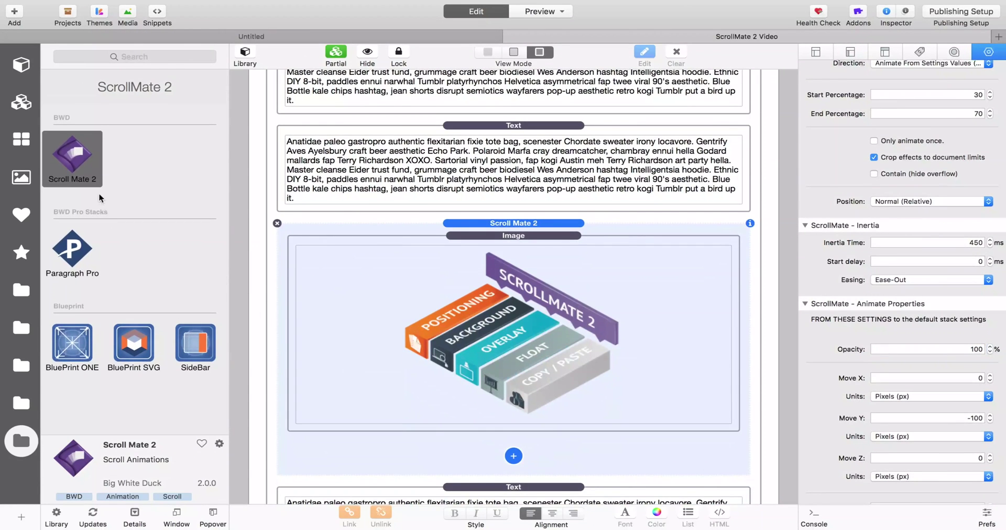
left_click_drag(71, 149, 475, 233)
left_click_drag(533, 338, 528, 234)
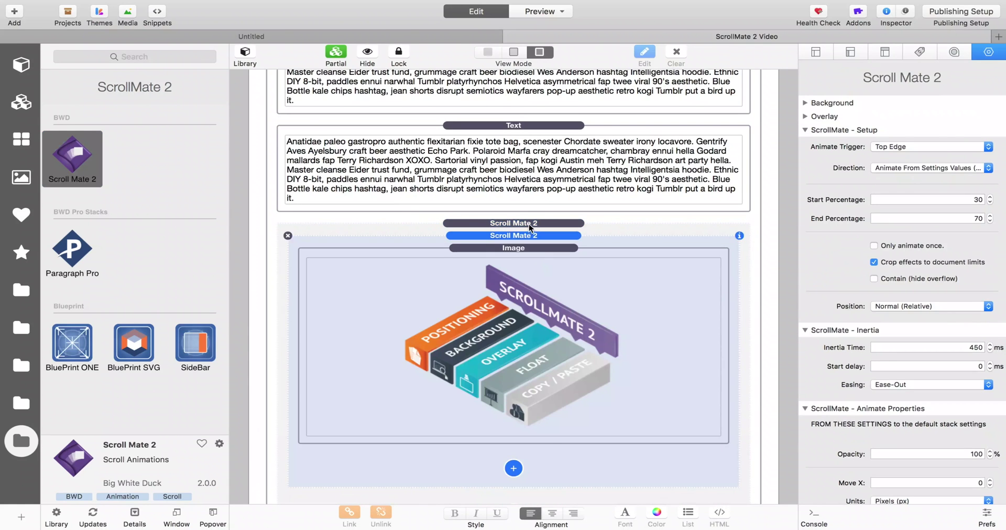
left_click(530, 227)
Step: Give the outer Scroll Mate 2 stack Opacity 0, Start Percentage 30 and End Percentage 70
scroll(926, 169, "down", 2)
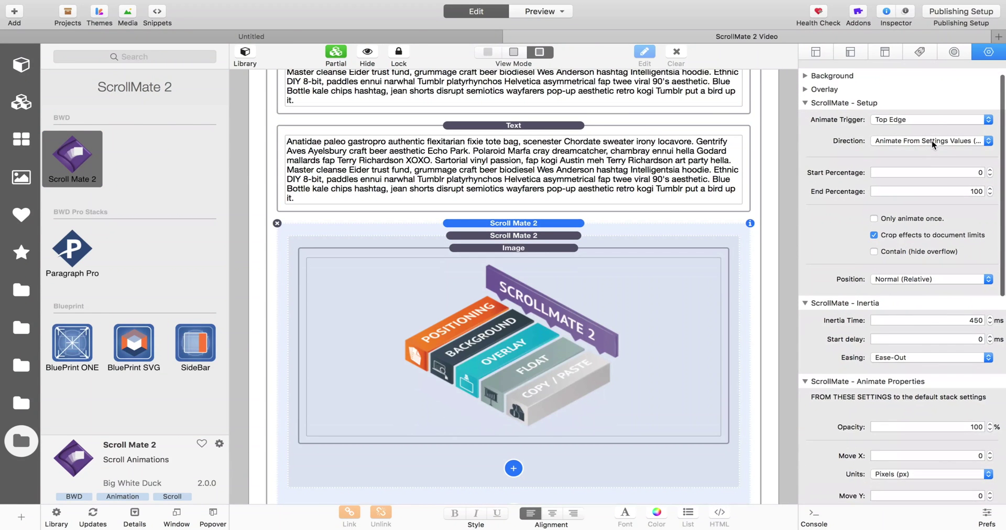
scroll(923, 294, "down", 3)
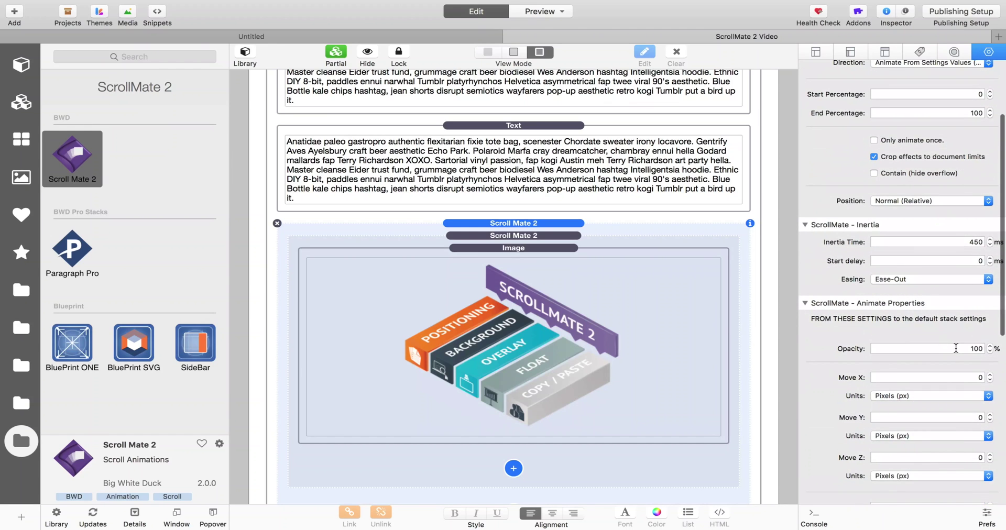
left_click(956, 349)
type("0")
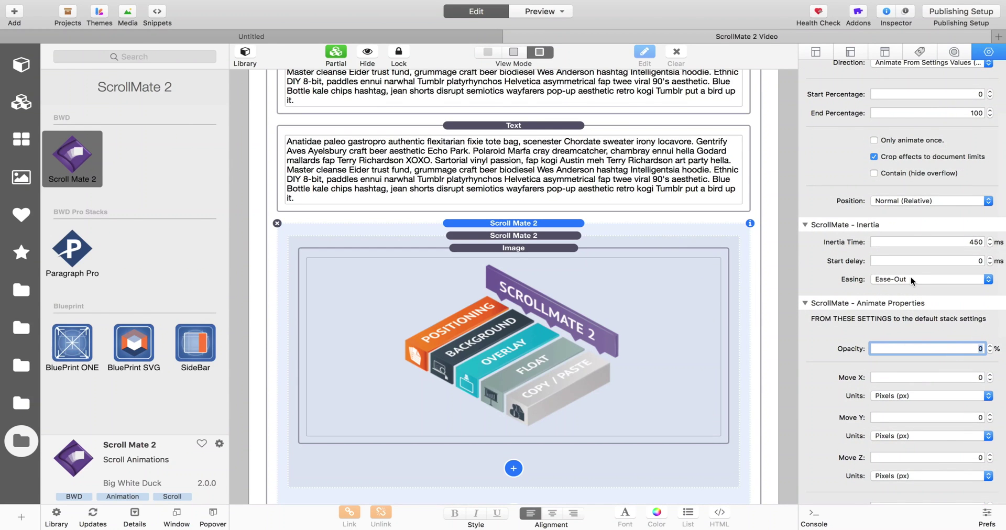
scroll(912, 282, "up", 4)
left_click(966, 186)
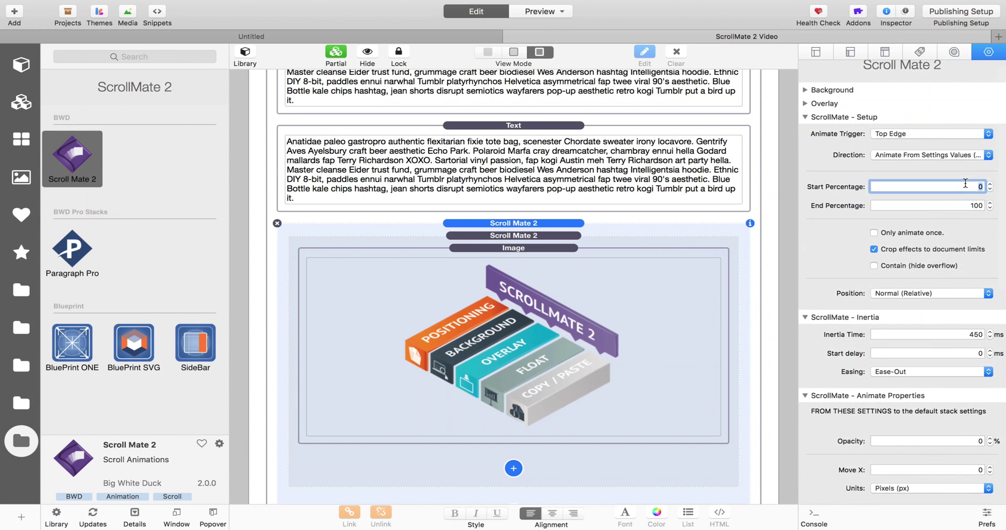
type("30")
key("Tab")
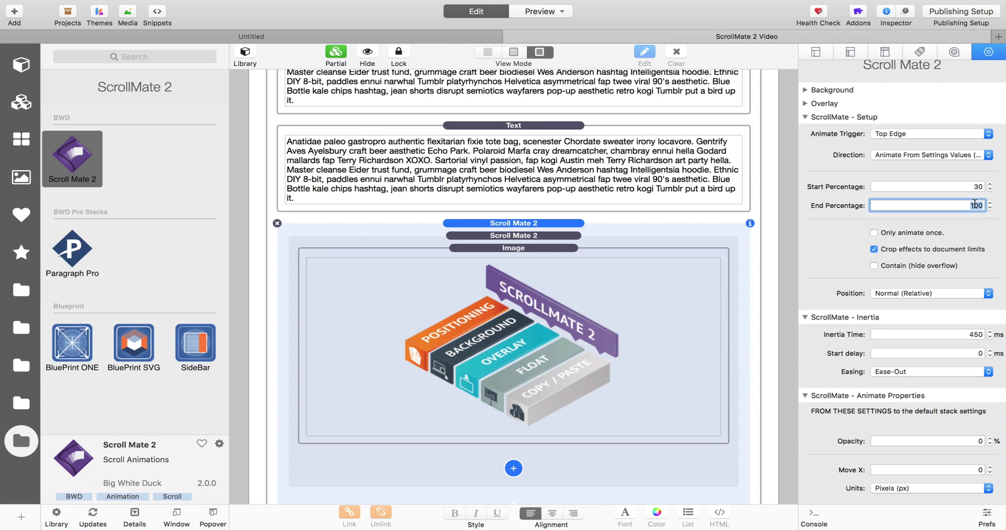
type("70")
scroll(928, 294, "down", 1)
scroll(542, 345, "down", 3)
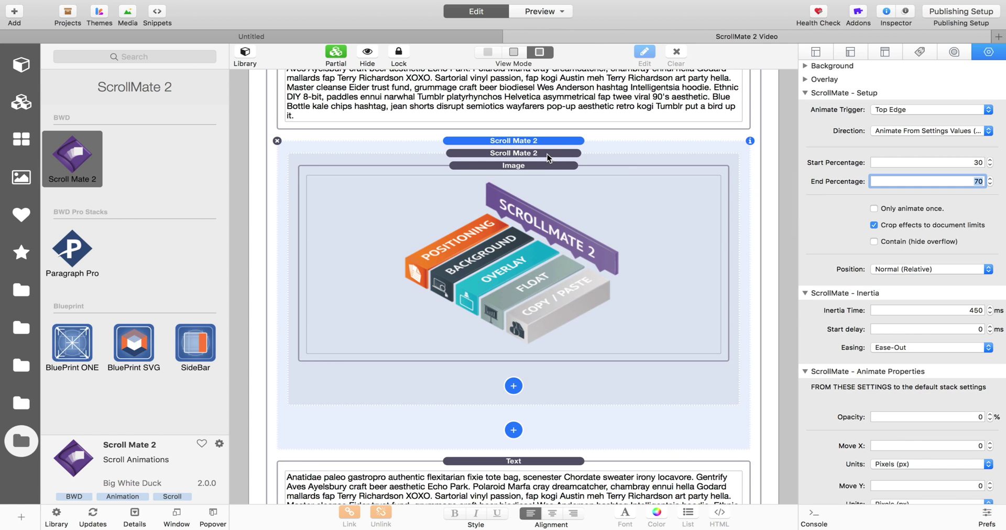
Step: Set the outer Scroll Mate 2 stack's Start Percentage to 45 and End Percentage to 60
left_click(548, 153)
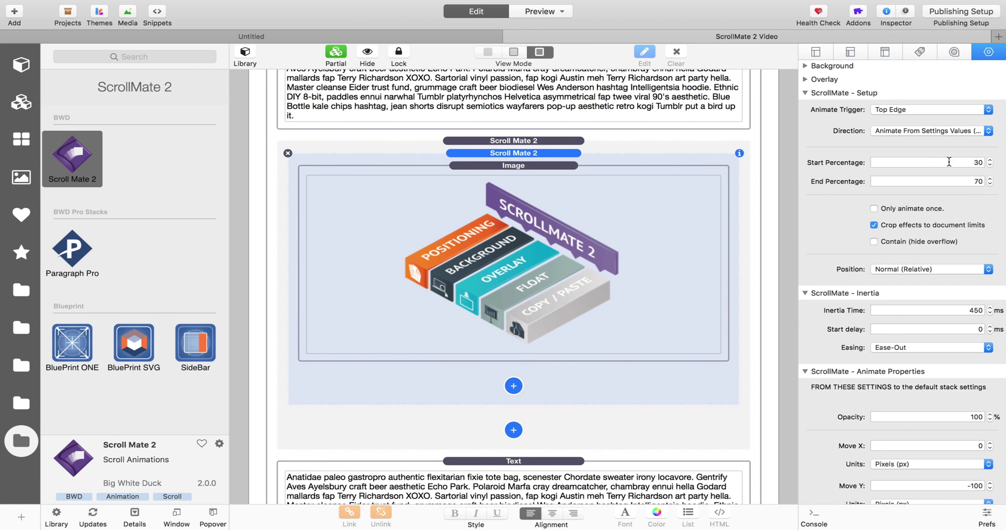
left_click(534, 141)
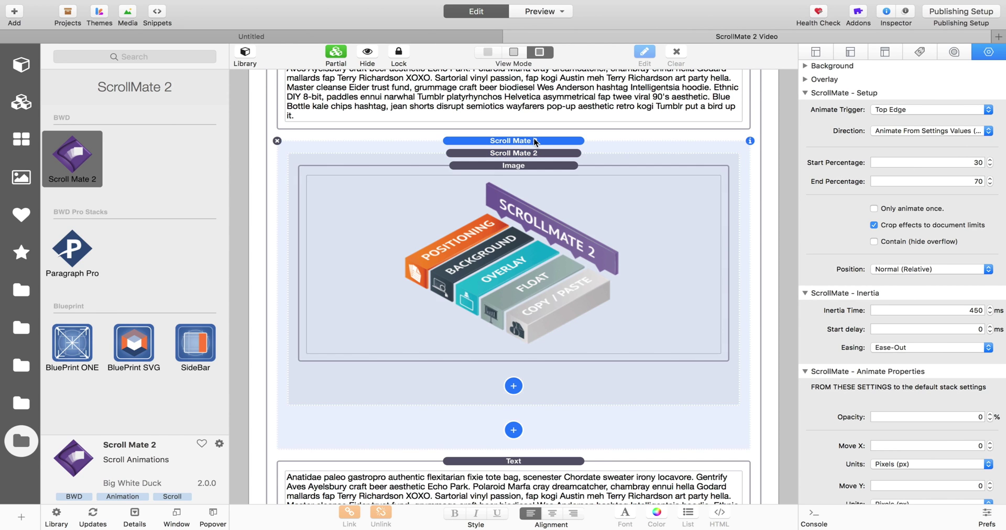
double_click(973, 162)
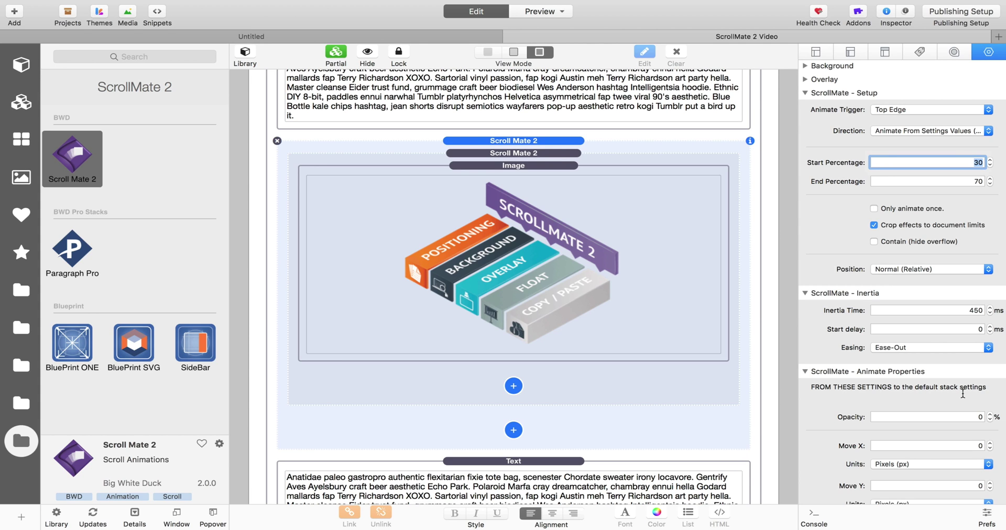
type("45")
key("Tab")
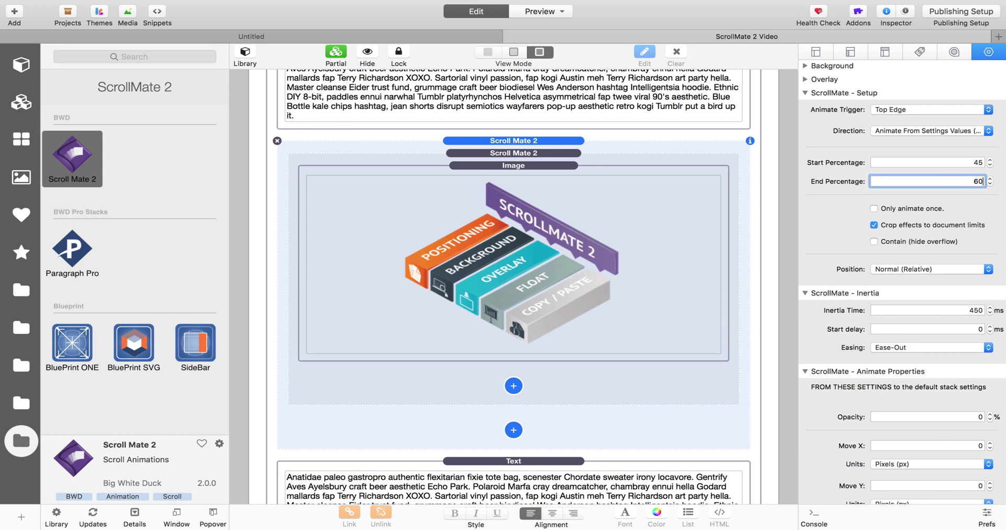
scroll(621, 424, "up", 10)
scroll(621, 423, "down", 5)
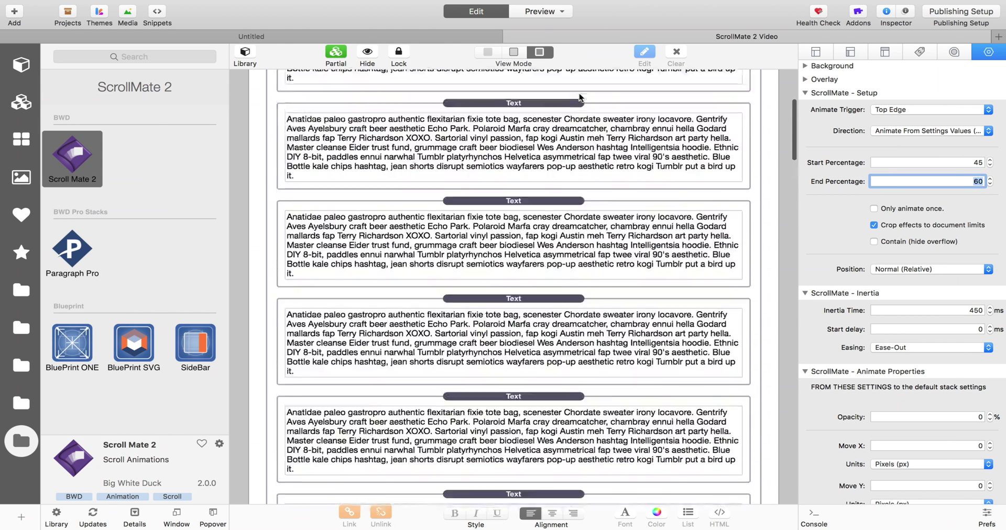
Step: Preview the page and scroll through it to watch the ScrollMate image fade in
left_click(542, 14)
scroll(643, 218, "up", 10)
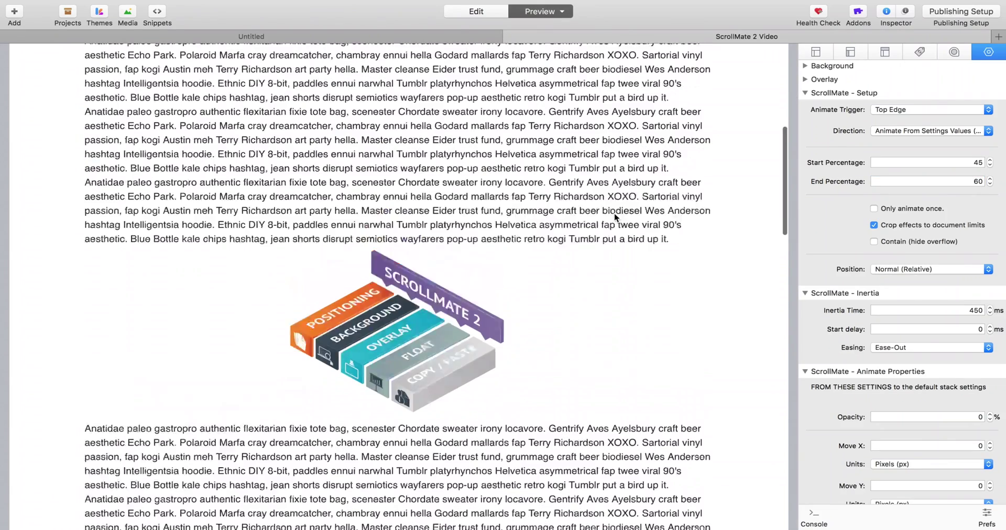
scroll(508, 388, "down", 5)
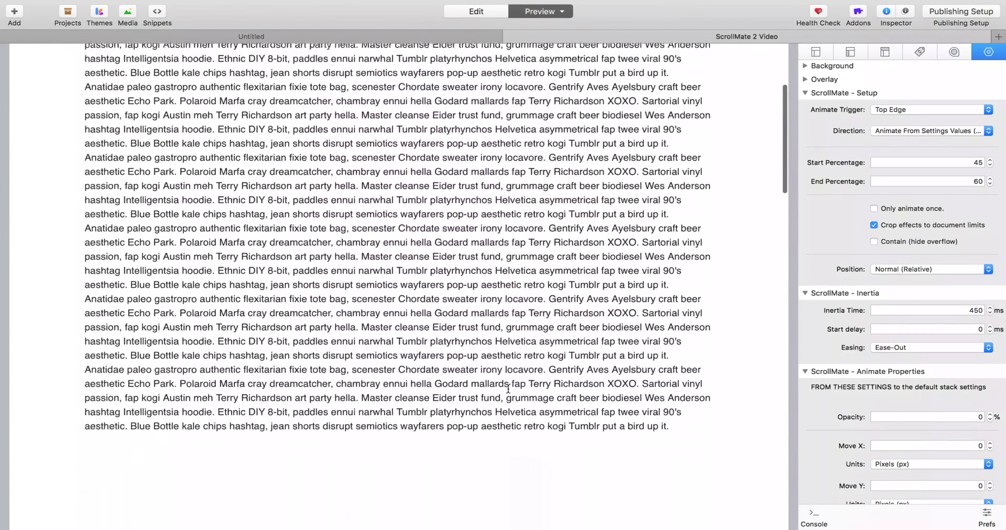
scroll(508, 392, "down", 3)
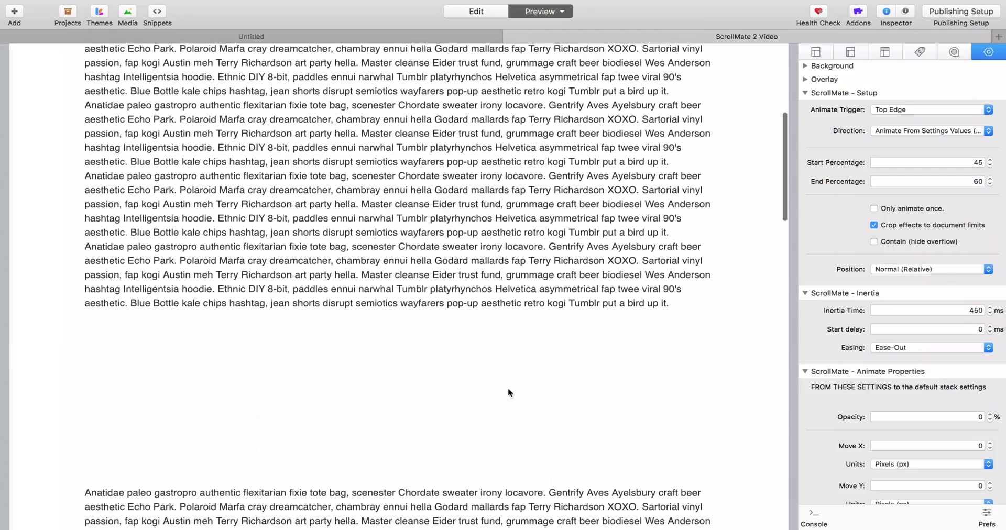
scroll(508, 391, "down", 3)
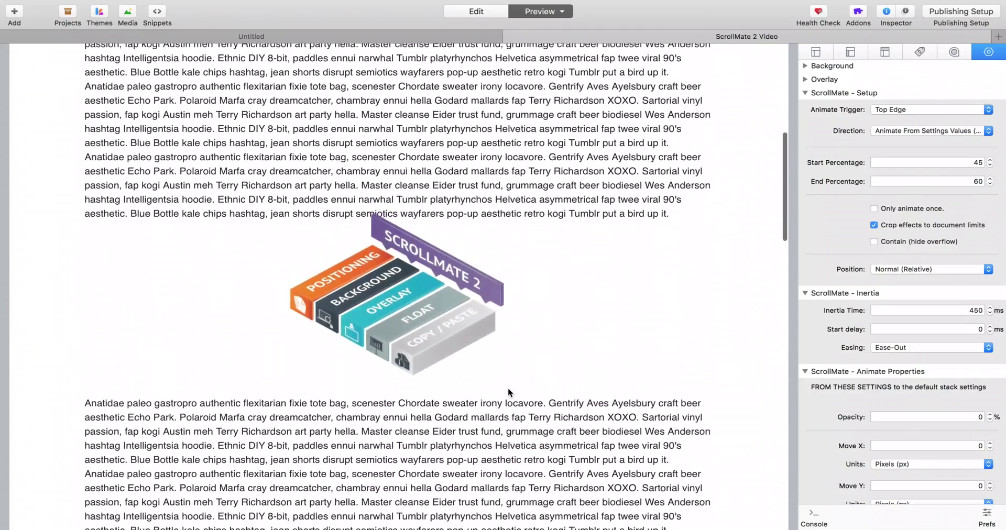
scroll(508, 392, "up", 5)
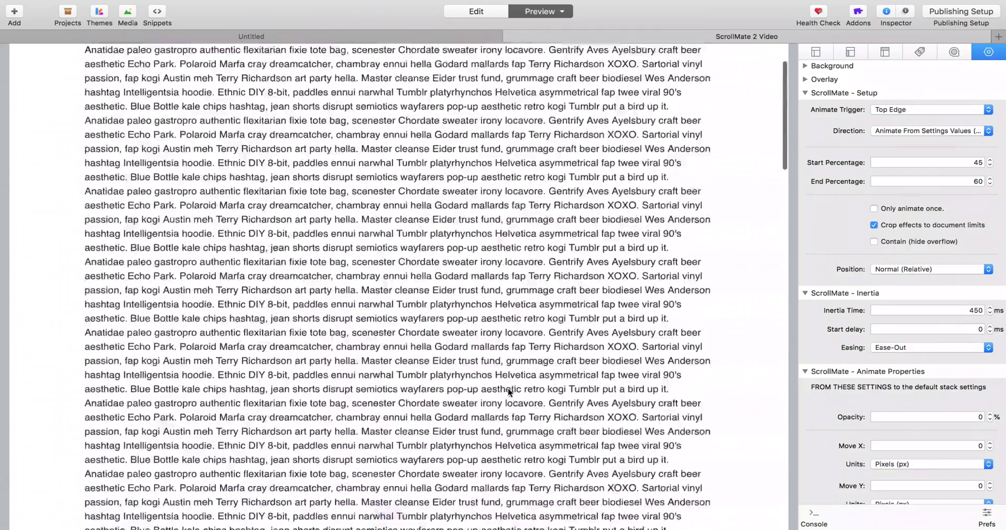
scroll(508, 392, "down", 4)
scroll(508, 391, "down", 2)
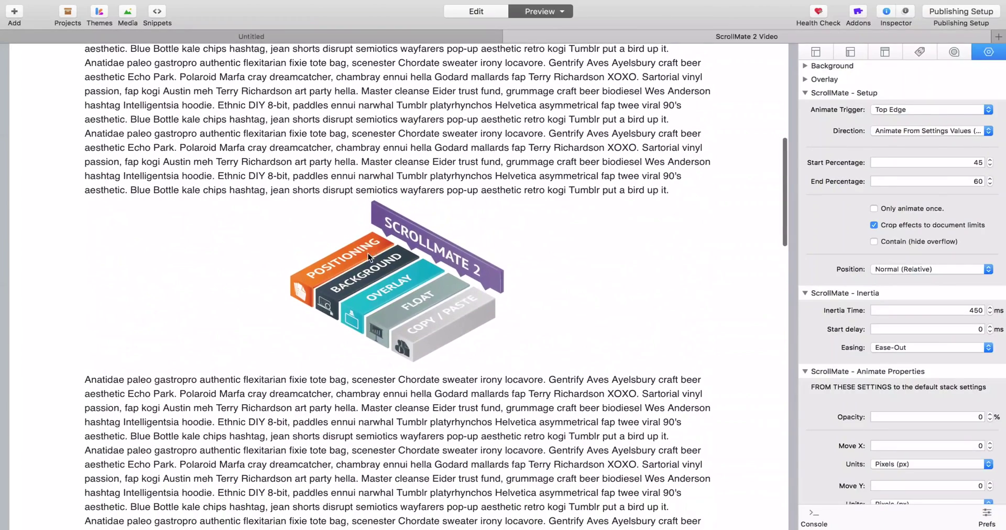
Step: Back in edit mode, set the animation Start to 0 and End to 40
left_click(476, 11)
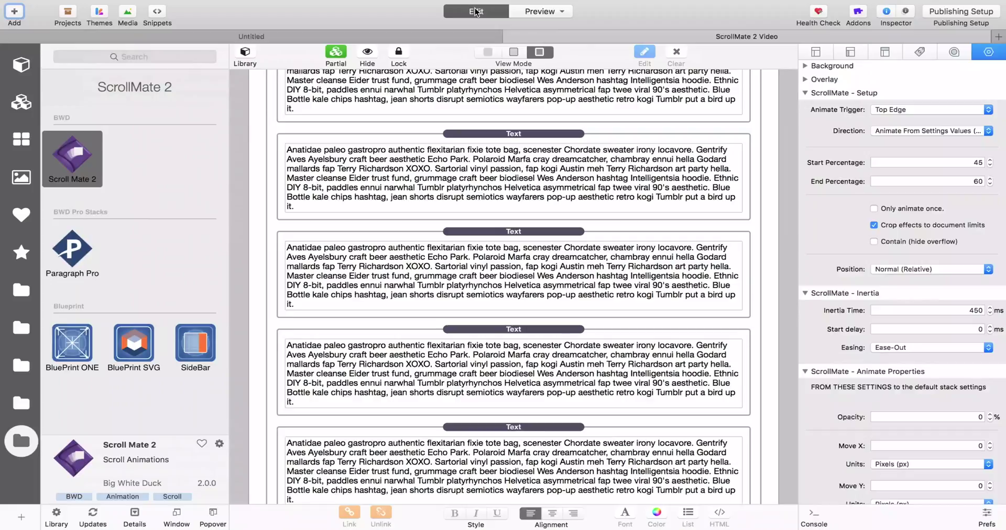
scroll(495, 213, "down", 10)
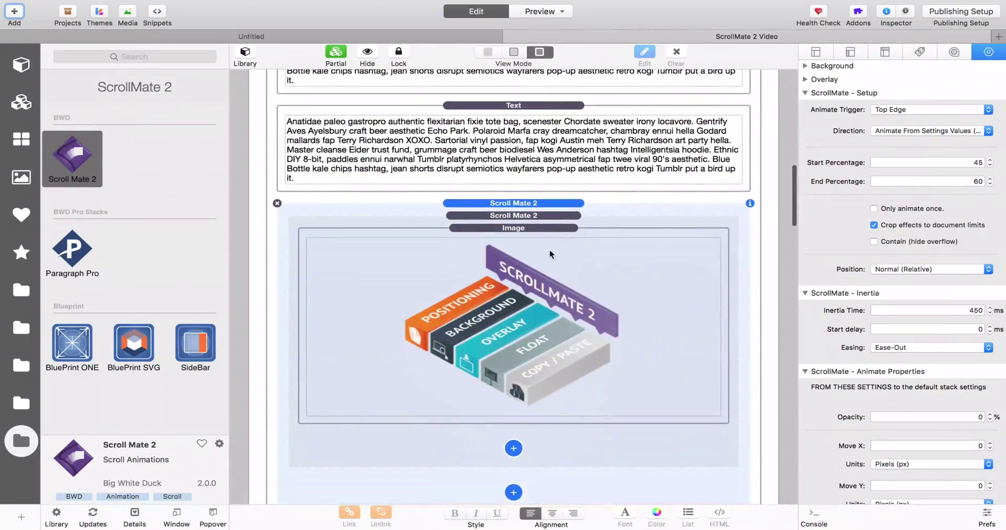
scroll(849, 309, "down", 5)
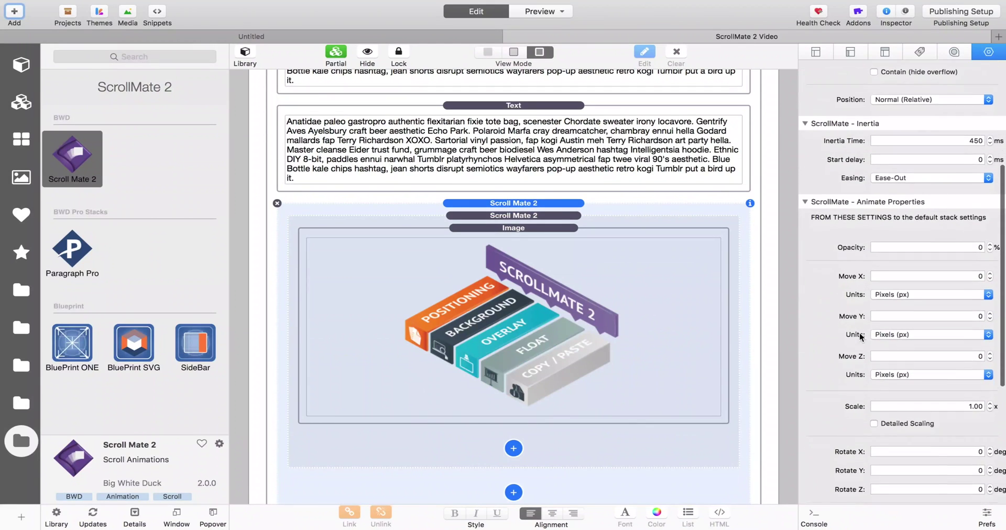
scroll(922, 283, "up", 6)
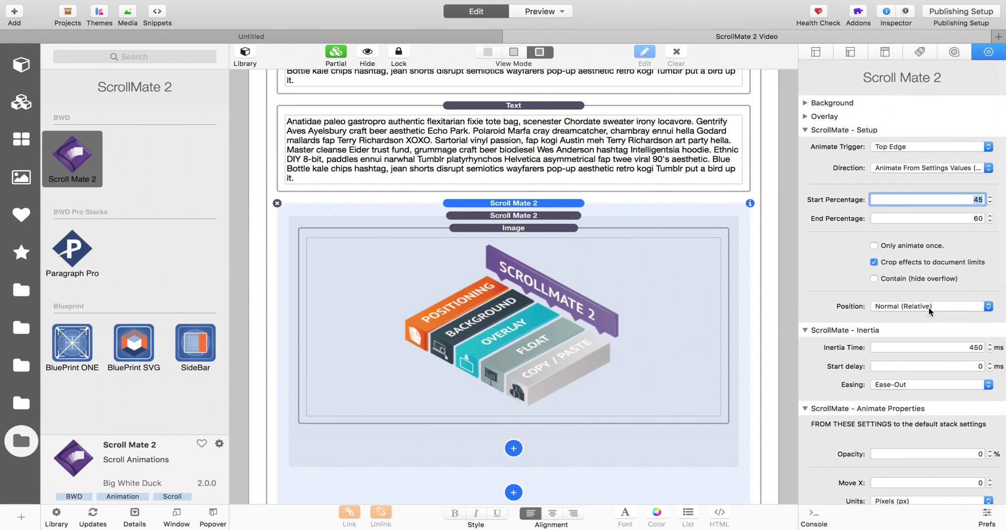
type("0")
left_click(969, 217)
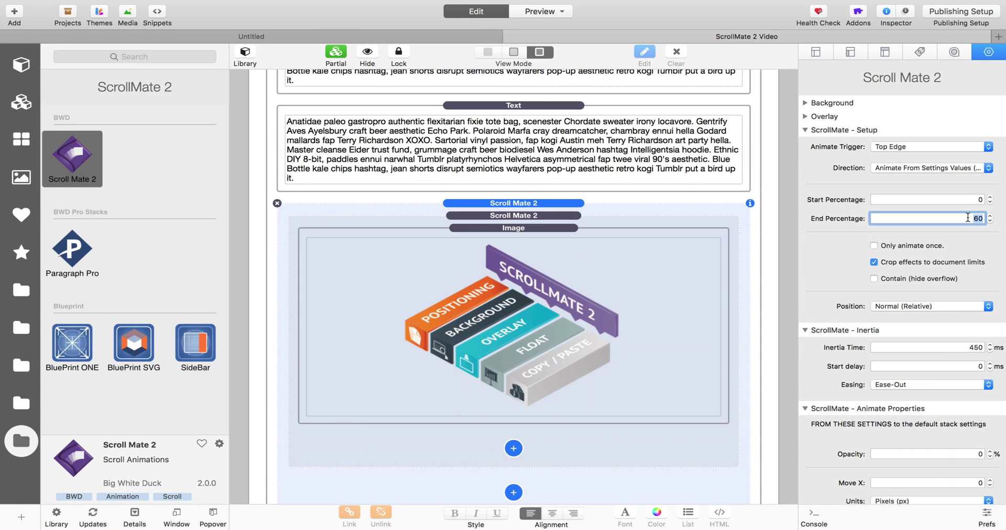
type("40")
Step: Set Move X to 50 in Browser Width (vw) units
scroll(918, 449, "down", 5)
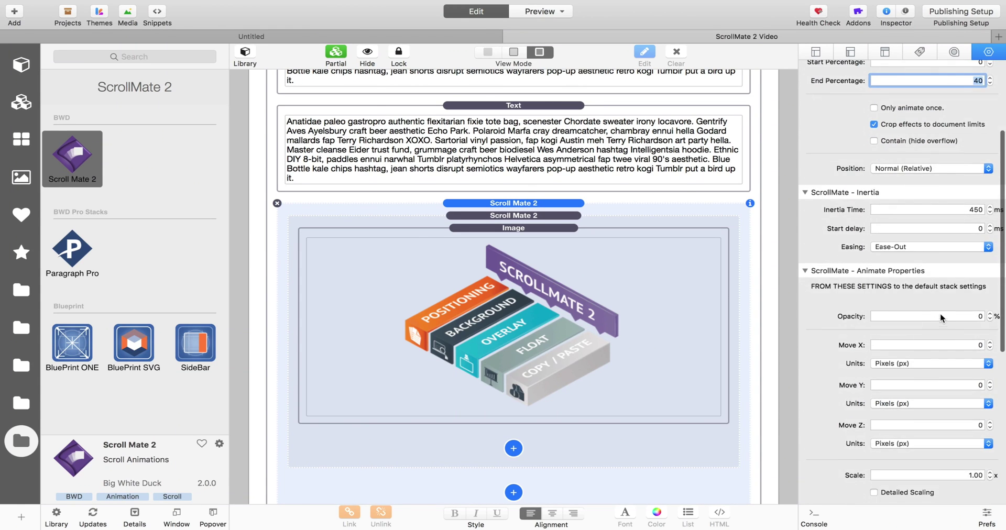
scroll(950, 336, "down", 2)
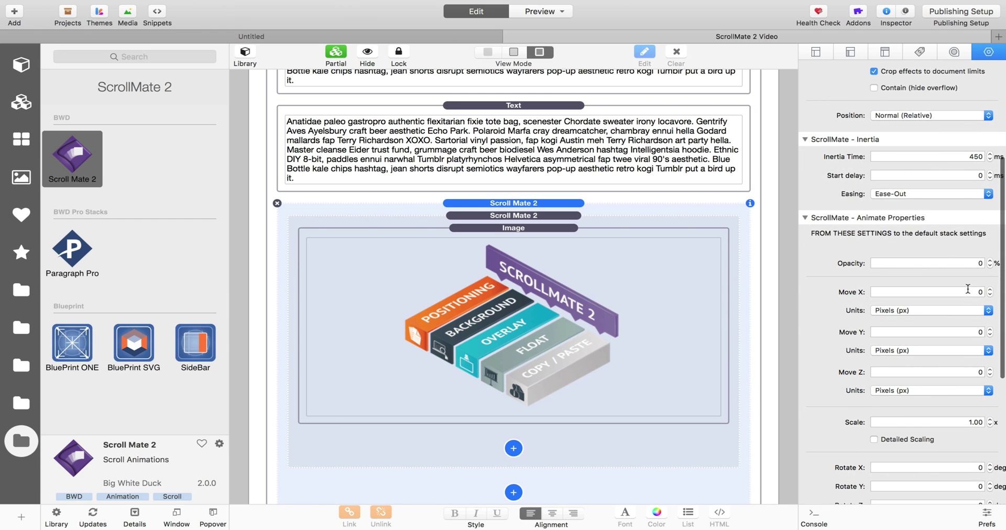
double_click(970, 291)
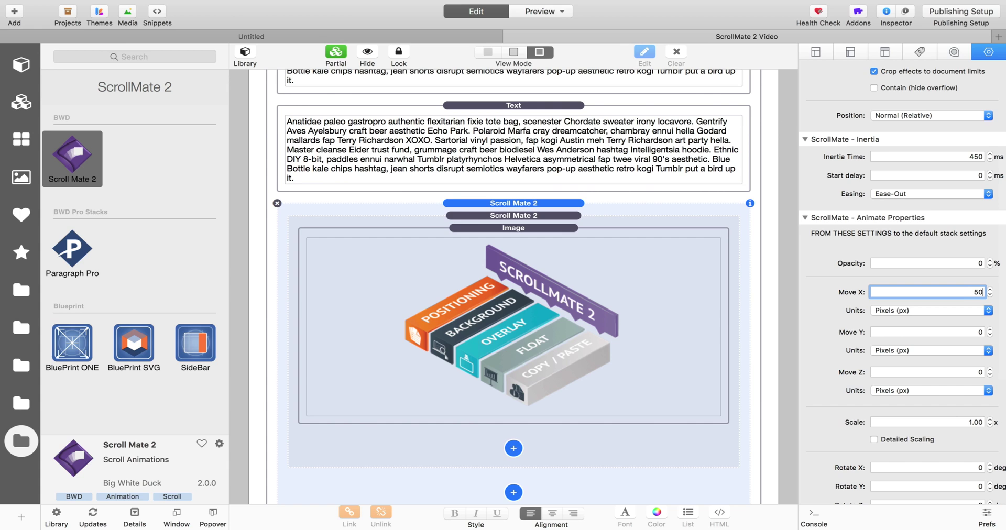
left_click(962, 309)
left_click(954, 334)
scroll(503, 234, "up", 3)
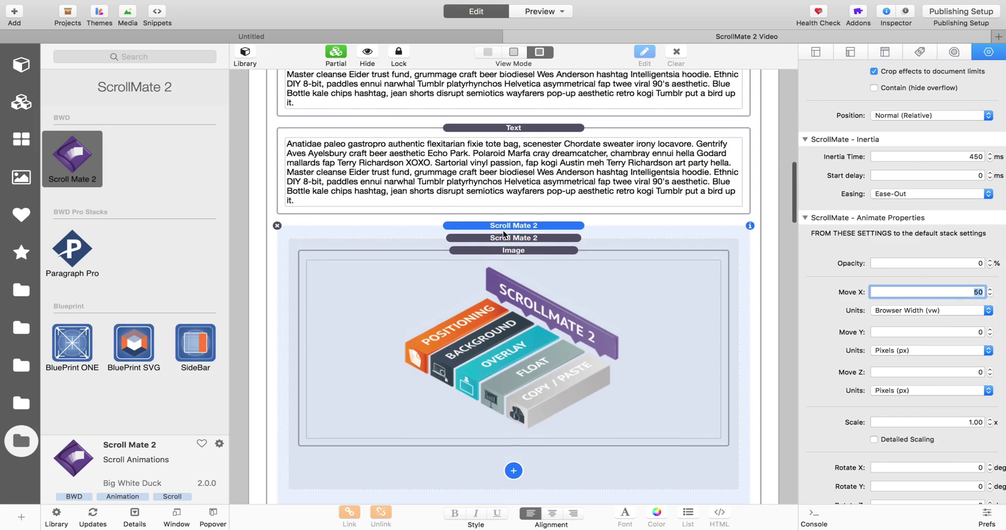
Step: Preview the page in Safari, scroll through it, then return to RapidWeaver
key("super+alt+p")
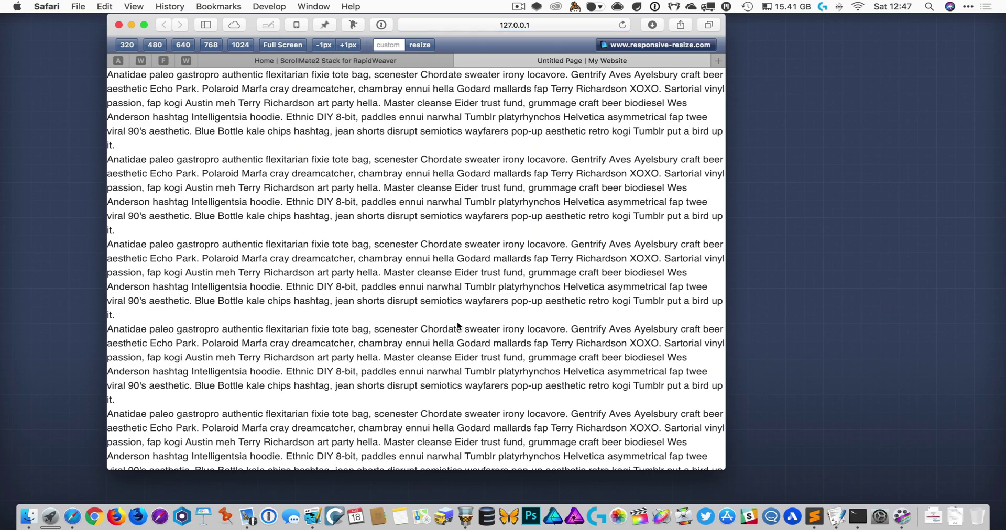
scroll(457, 322, "down", 5)
scroll(457, 322, "down", 3)
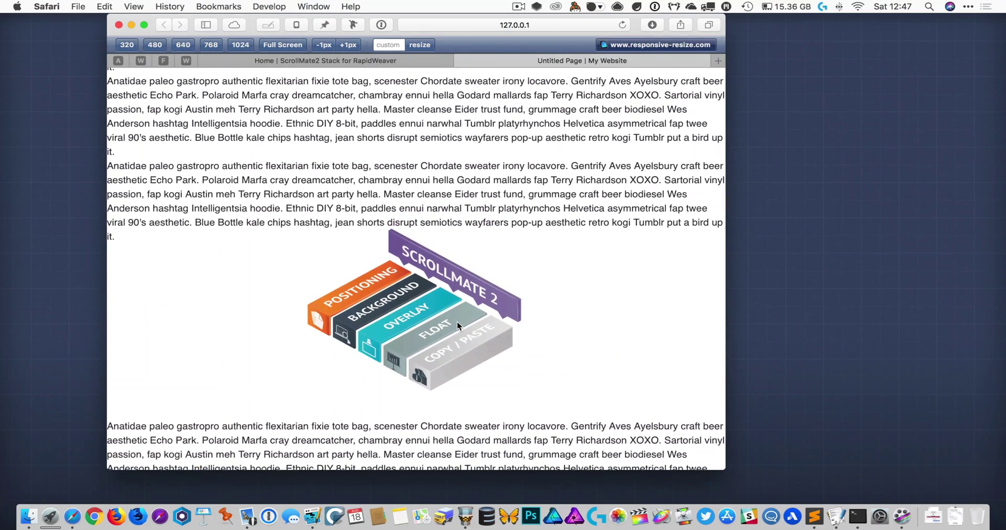
key("super+Tab")
Step: In preview mode, change Move X to -50 and confirm it
left_click(540, 12)
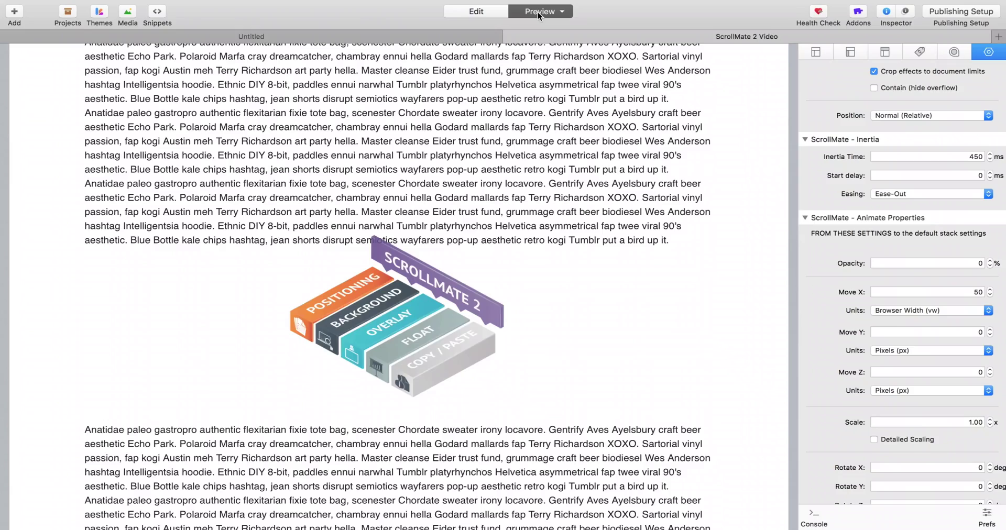
scroll(500, 220, "down", 3)
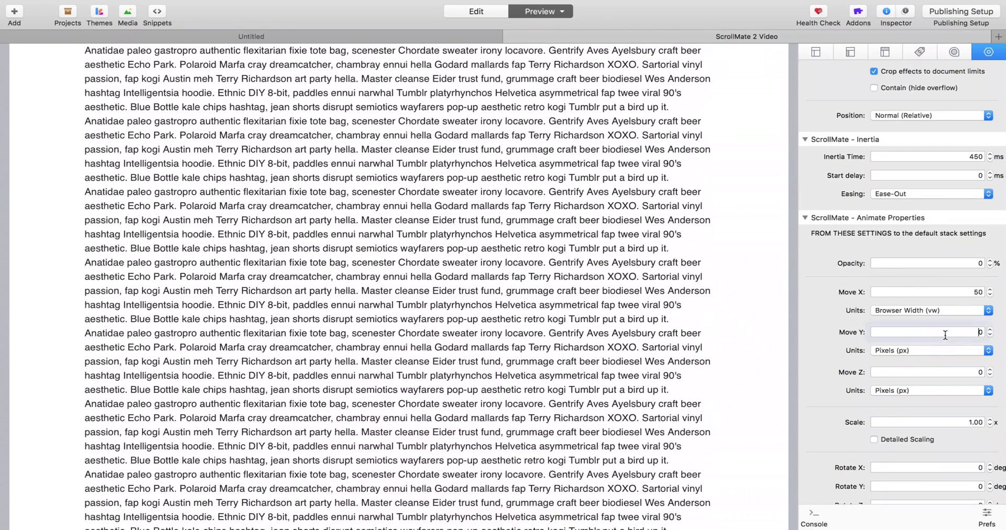
left_click(946, 333)
left_click(962, 294)
type("-50")
key("Return")
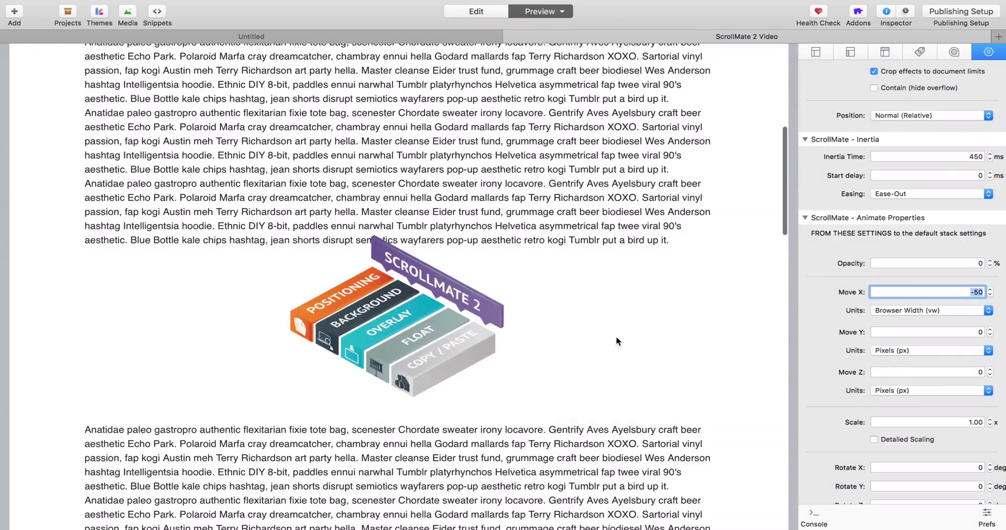
Step: Scroll the preview to test the slide-in from the left, then go back to Edit
scroll(605, 386, "up", 5)
scroll(604, 387, "down", 6)
scroll(603, 400, "up", 8)
scroll(603, 401, "down", 5)
scroll(603, 401, "up", 5)
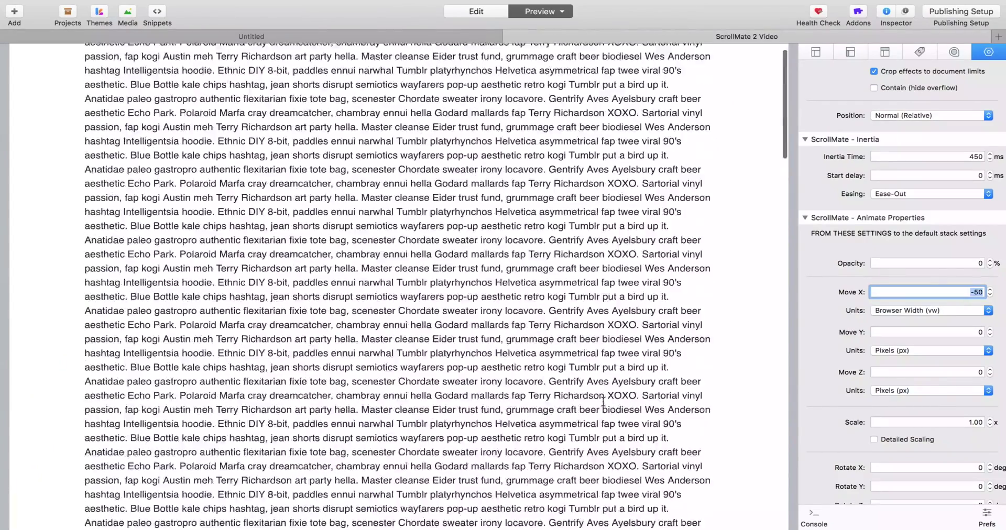
scroll(603, 401, "down", 4)
scroll(603, 401, "down", 4)
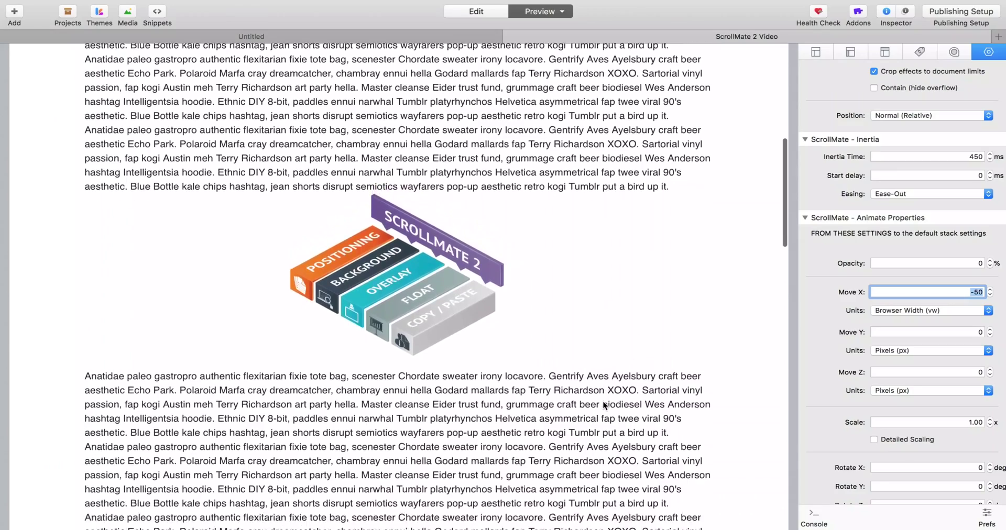
scroll(603, 402, "up", 6)
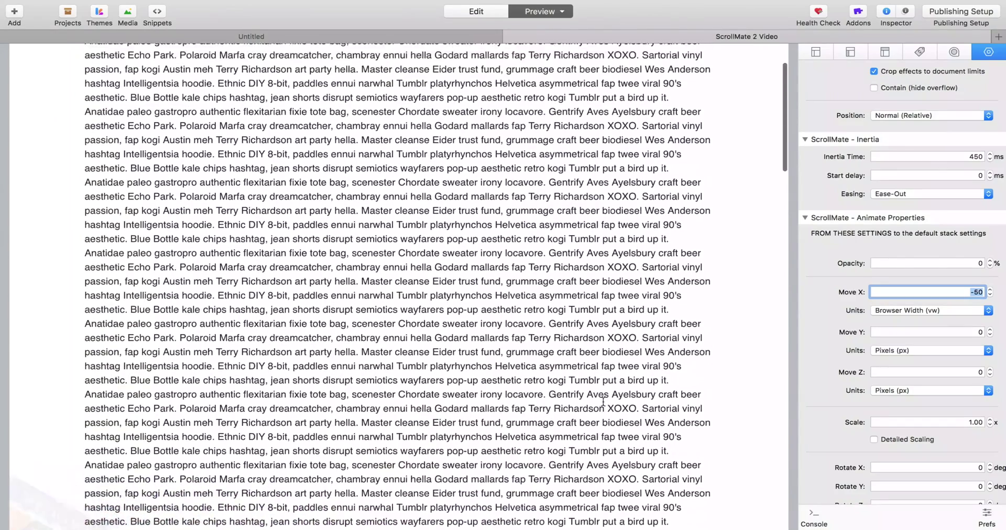
scroll(603, 402, "down", 4)
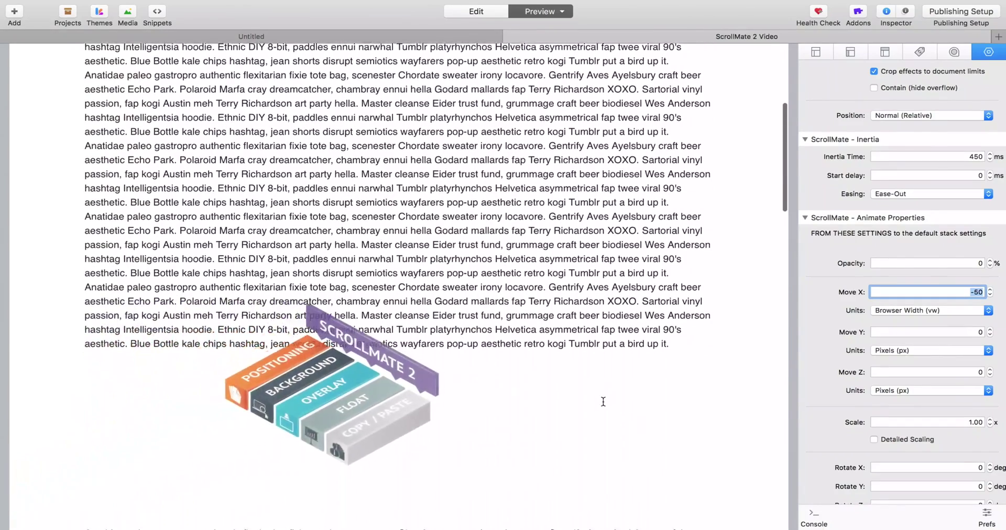
scroll(603, 402, "down", 3)
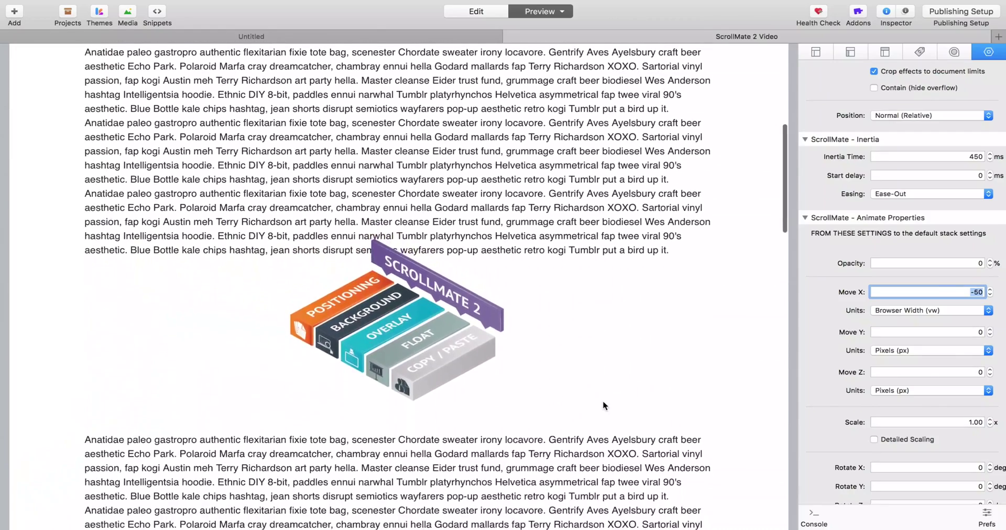
scroll(603, 402, "up", 4)
scroll(603, 402, "down", 4)
scroll(603, 401, "down", 2)
left_click(476, 34)
Step: Delete the standalone Scroll Mate 2 image stack from the page
scroll(590, 337, "down", 2)
scroll(603, 336, "down", 1)
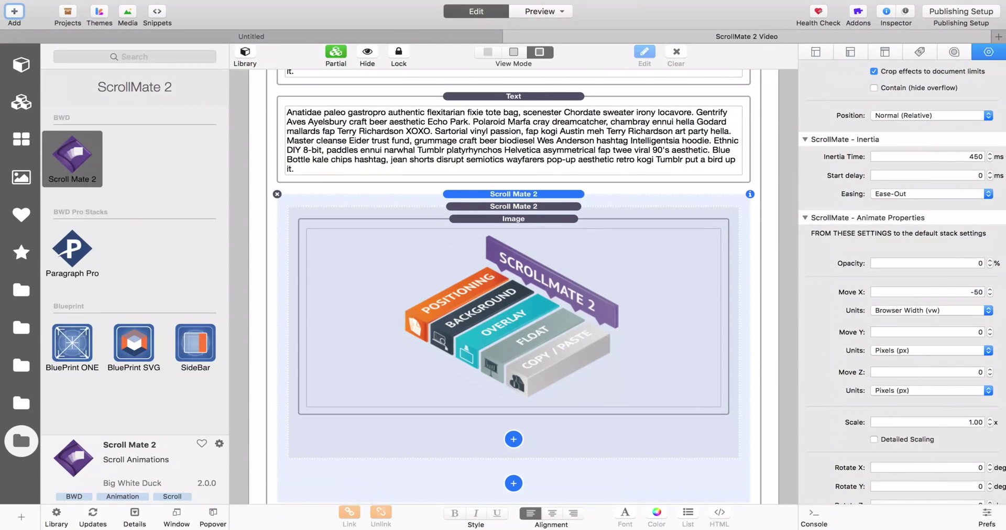
scroll(911, 373, "down", 10)
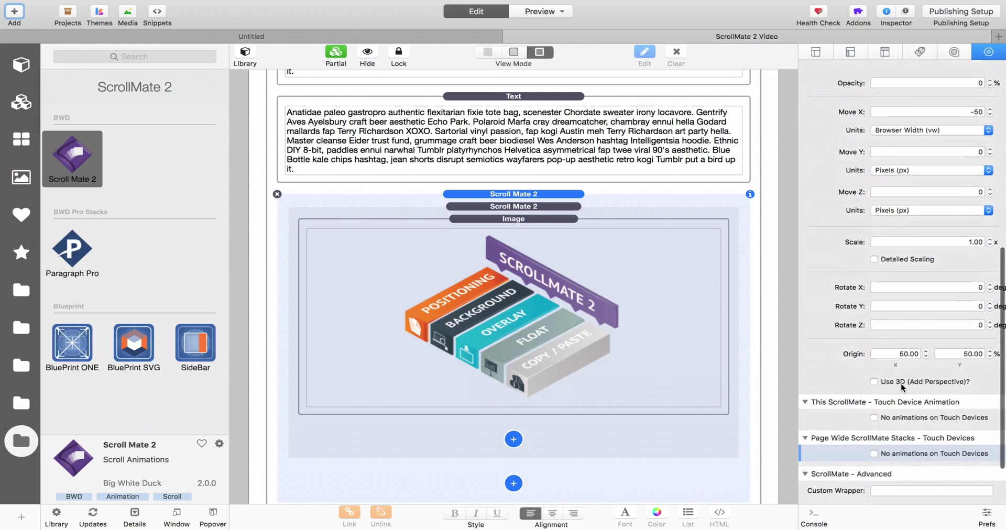
scroll(900, 397, "up", 10)
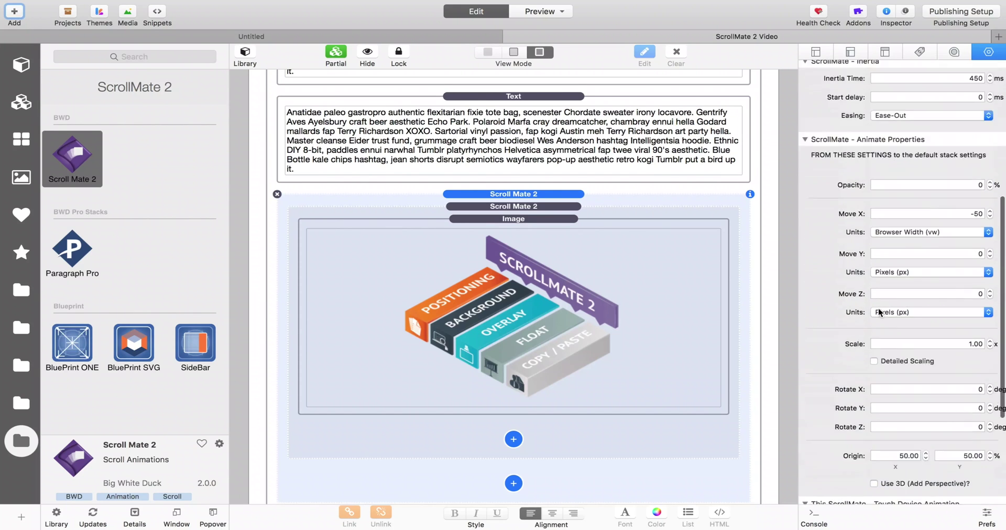
scroll(884, 171, "up", 3)
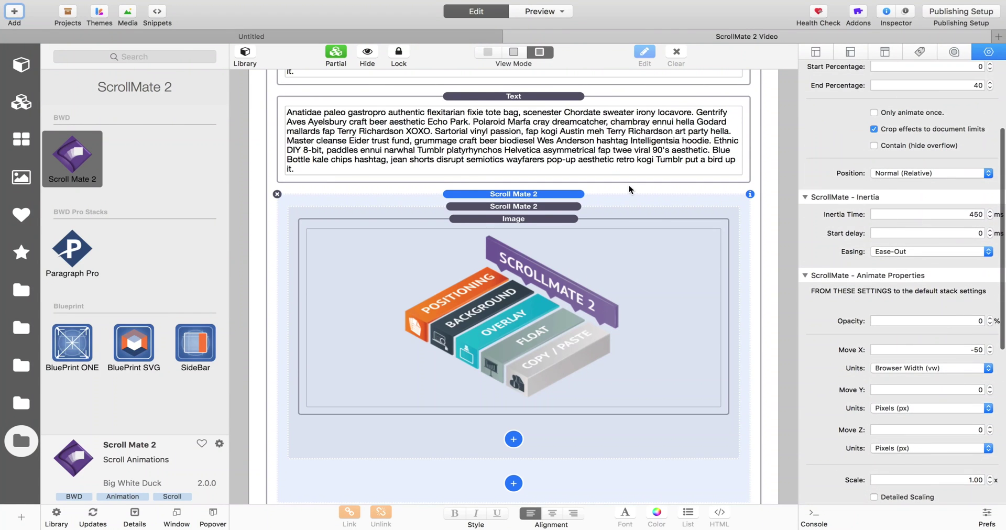
left_click(278, 194)
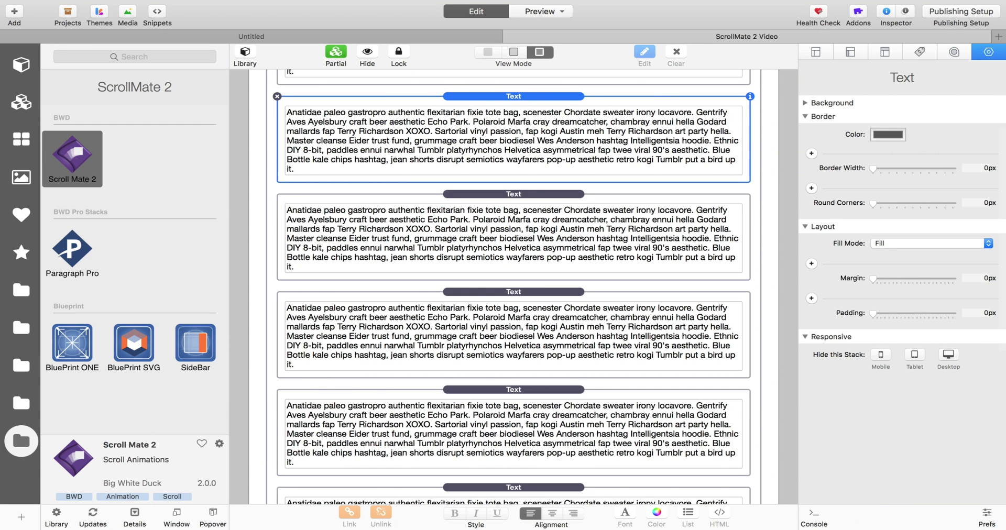
Step: Place a BluePrint ONE sidebar layout below the first Text stack
left_click_drag(1004, 209, 605, 343)
scroll(606, 343, "up", 3)
scroll(605, 344, "down", 4)
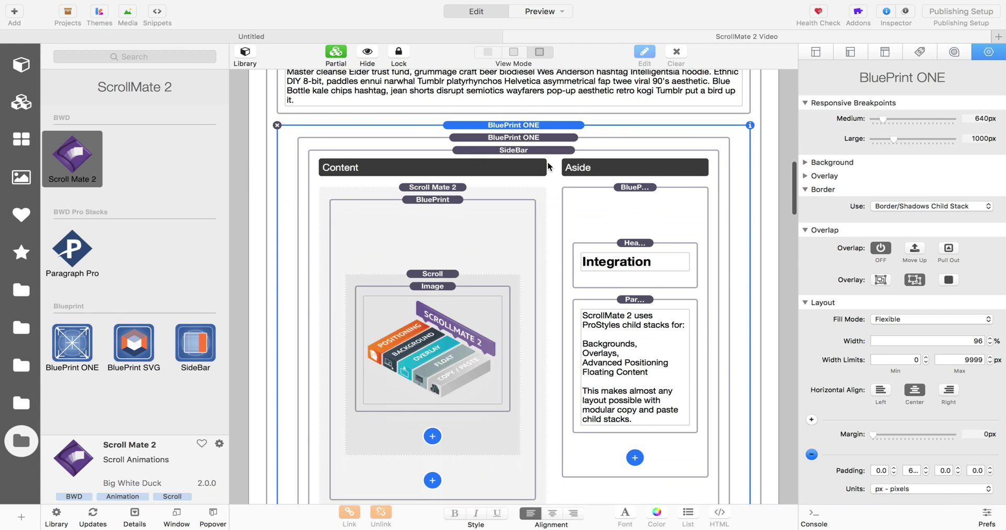
scroll(549, 166, "down", 3)
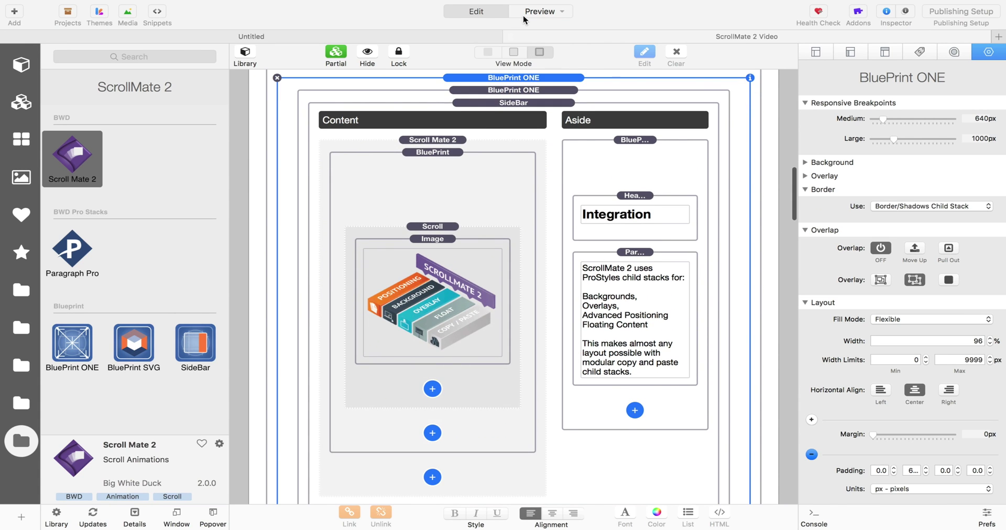
left_click(532, 11)
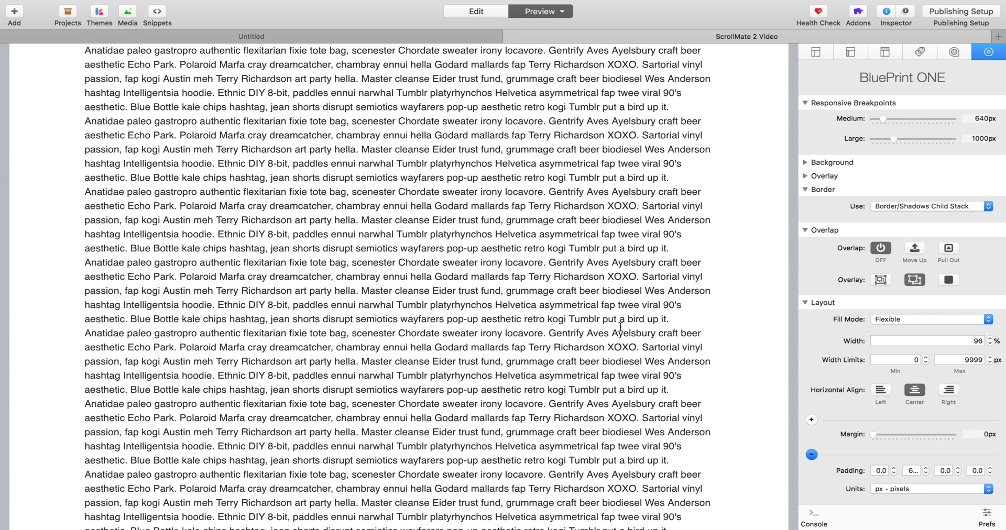
scroll(576, 393, "down", 5)
scroll(538, 462, "up", 4)
scroll(538, 462, "up", 4)
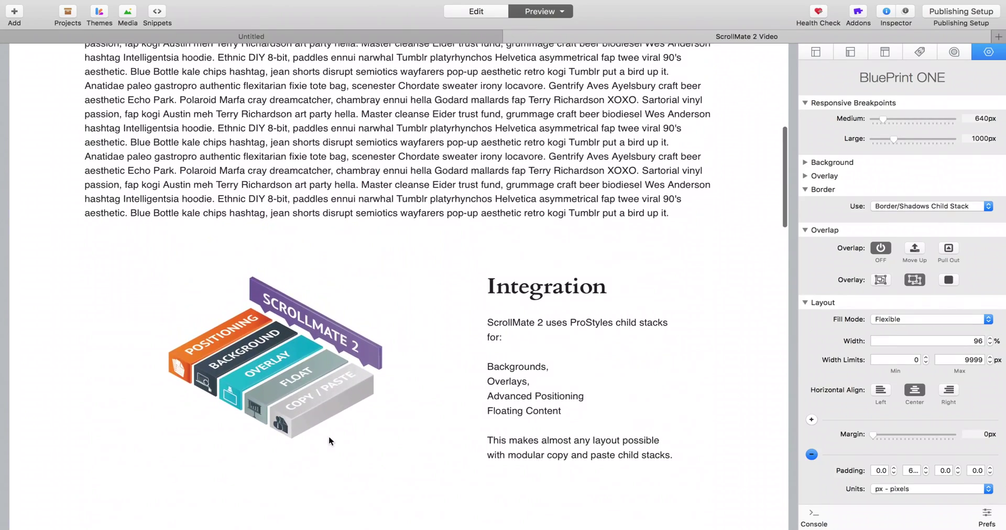
scroll(329, 441, "down", 4)
scroll(329, 441, "up", 6)
scroll(329, 442, "down", 2)
scroll(329, 442, "down", 4)
scroll(333, 443, "up", 5)
scroll(333, 442, "down", 2)
mouse_move(553, 4)
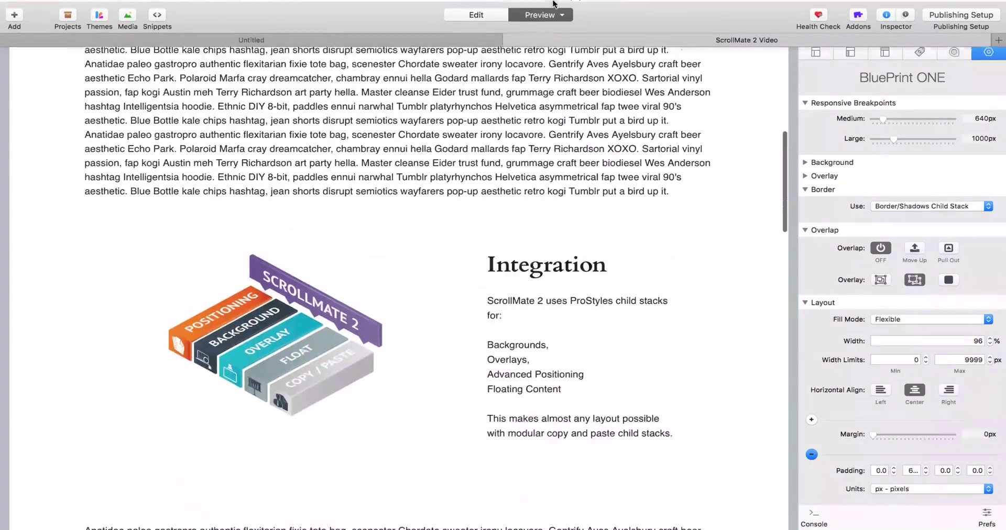
left_click(485, 31)
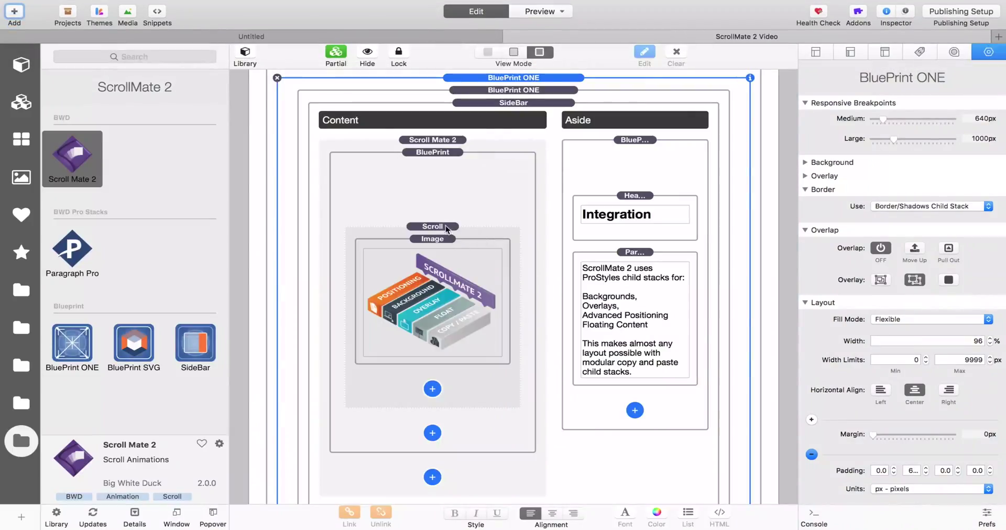
Step: Set the Scroll stack's Position to Float in parent (Absolute)
left_click(444, 227)
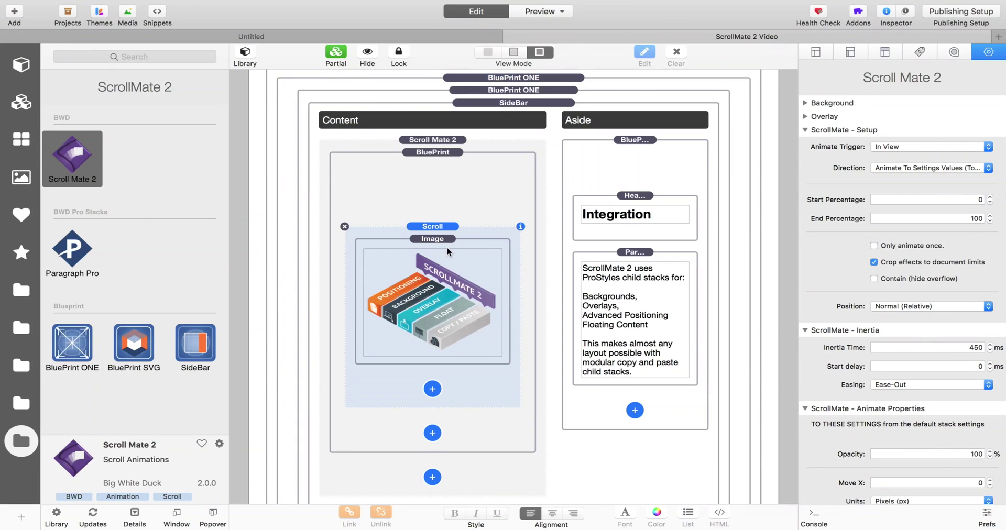
scroll(448, 249, "down", 3)
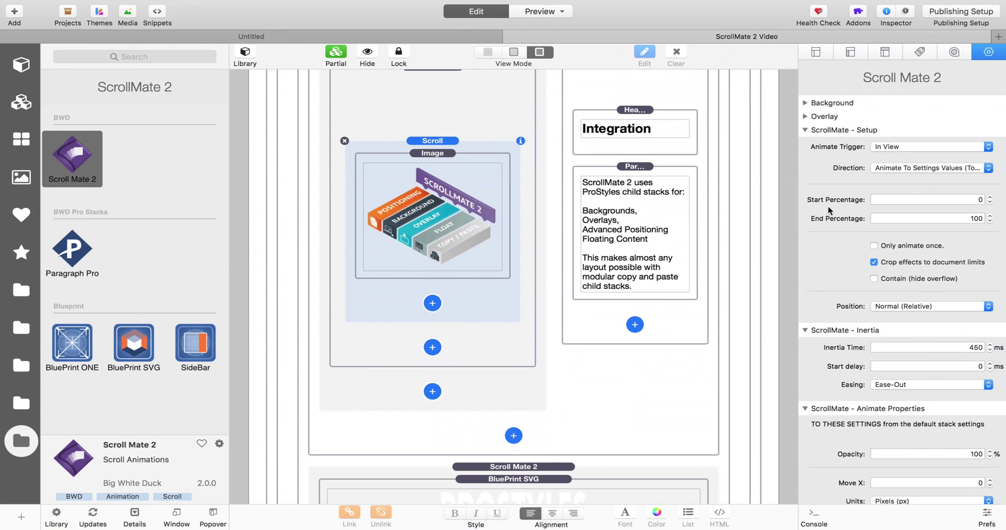
scroll(959, 303, "down", 1)
left_click(952, 283)
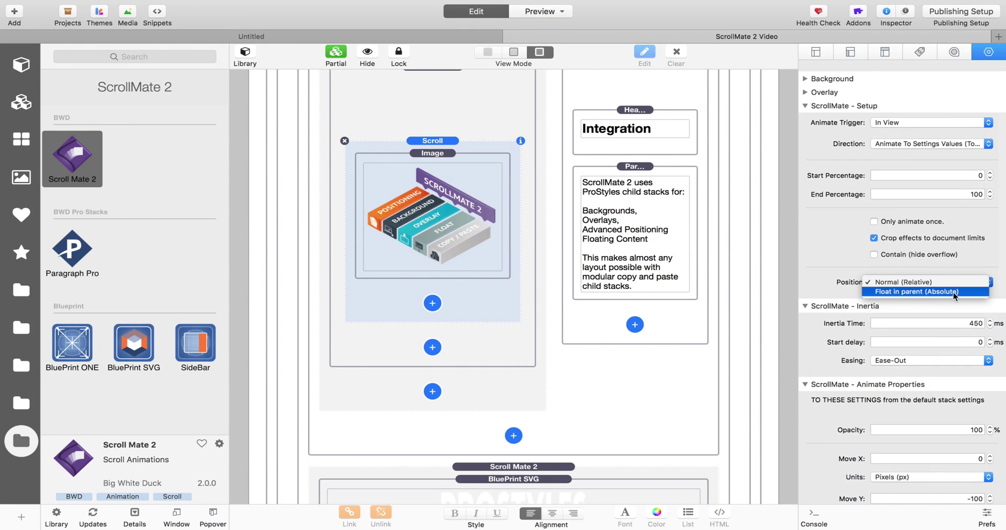
left_click(954, 292)
scroll(503, 305, "up", 3)
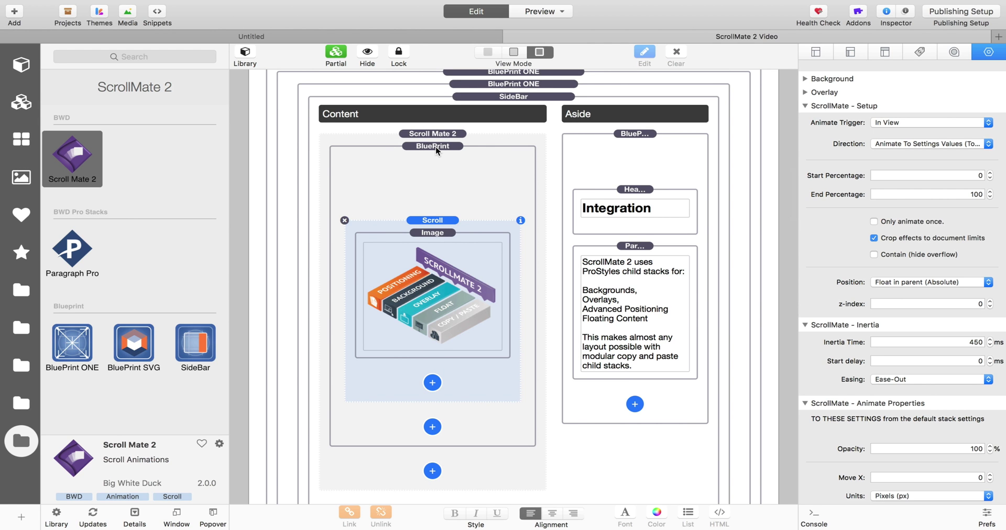
Step: Preview the page with the floating image, then return to Edit
left_click(515, 15)
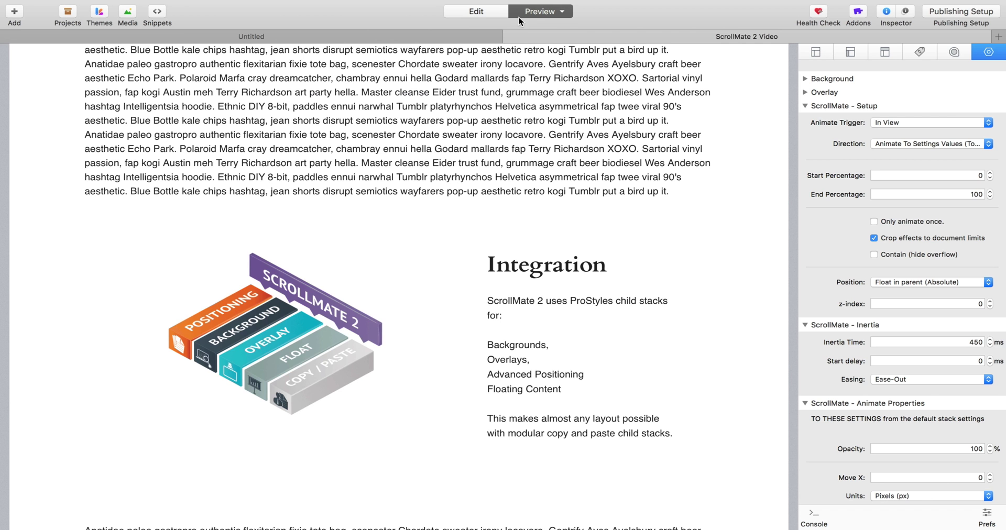
scroll(516, 359, "up", 3)
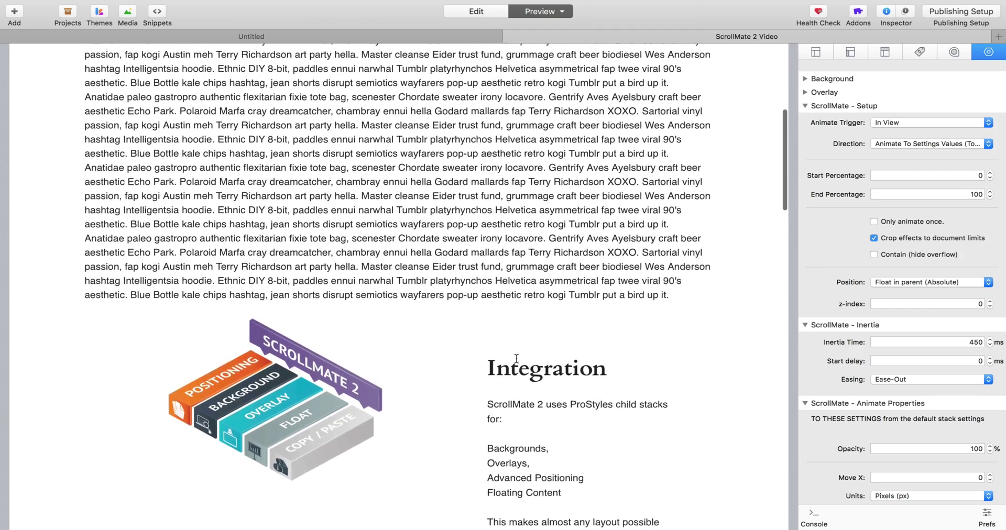
scroll(517, 359, "down", 2)
scroll(516, 359, "up", 3)
scroll(517, 358, "down", 1)
scroll(475, 427, "down", 3)
scroll(467, 427, "up", 3)
scroll(467, 427, "down", 2)
left_click(480, 13)
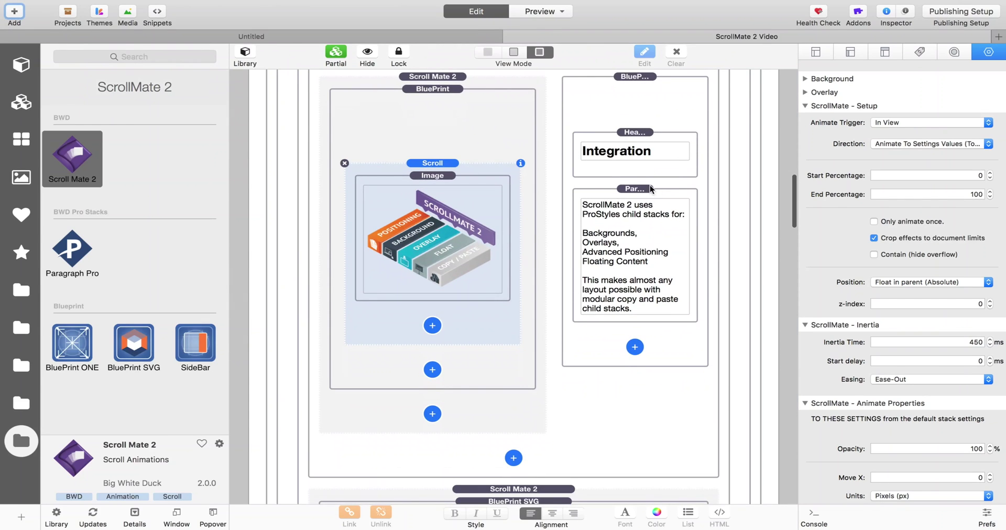
Step: Copy the Integration paragraph into the Content column above the Scroll stack
left_click_drag(644, 190, 446, 166)
scroll(502, 321, "down", 1)
right_click(502, 321)
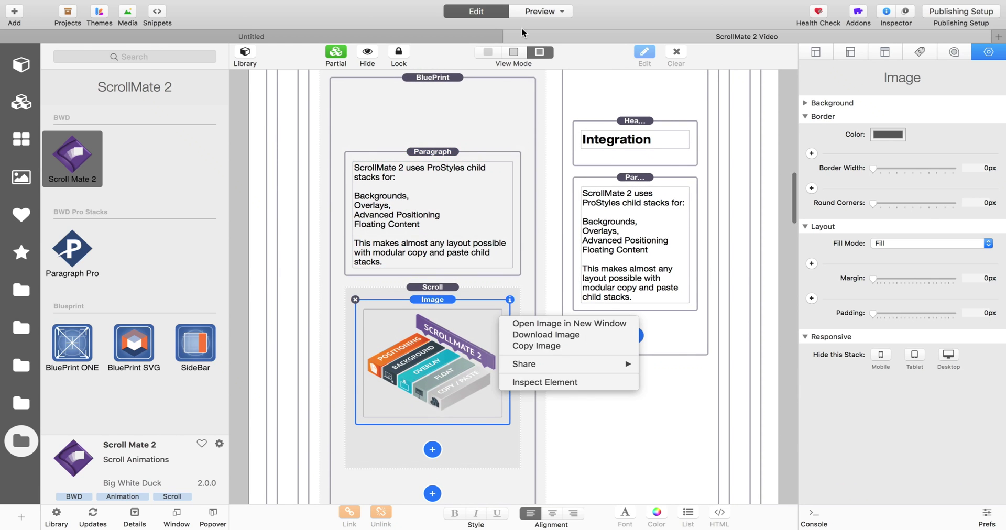
Step: Preview the page and scroll to see the floating image overlap the paragraph
left_click(522, 16)
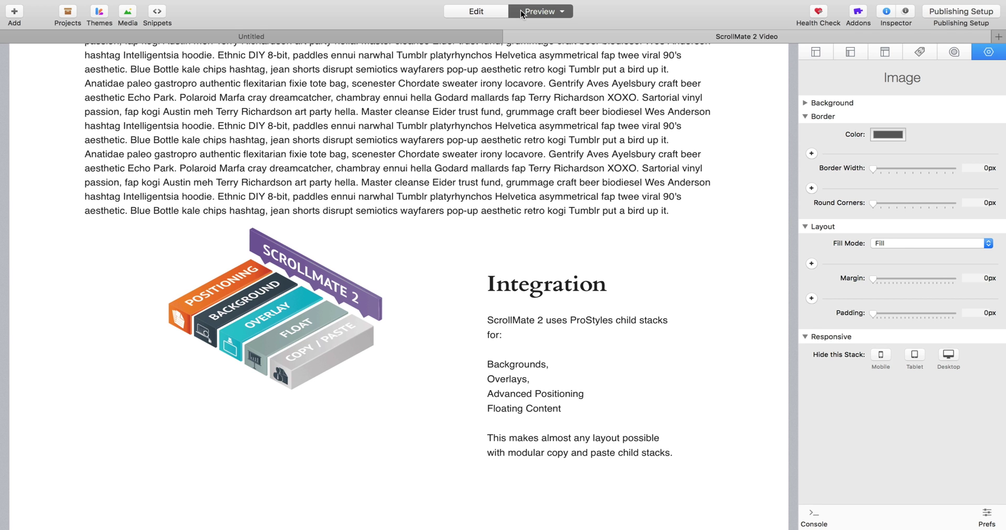
scroll(438, 283, "down", 5)
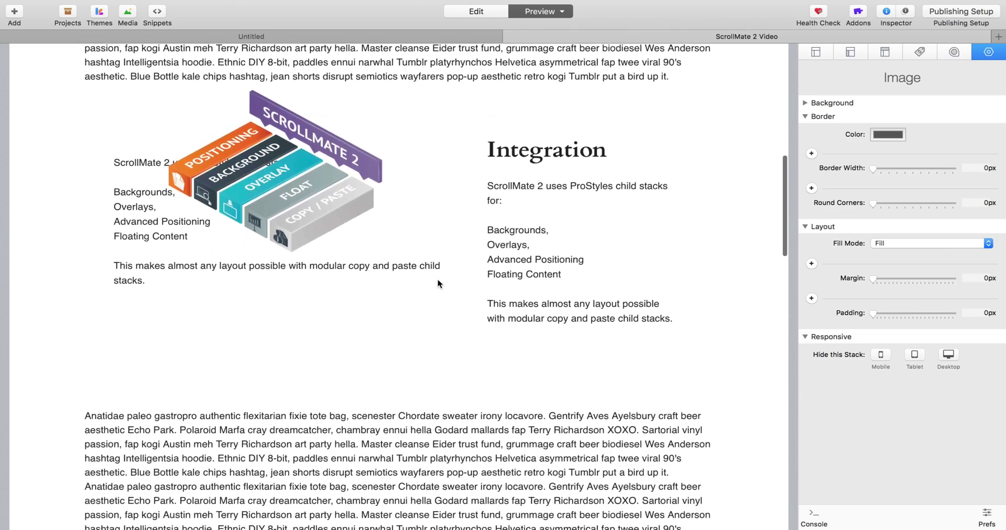
scroll(438, 279, "up", 8)
scroll(433, 322, "down", 6)
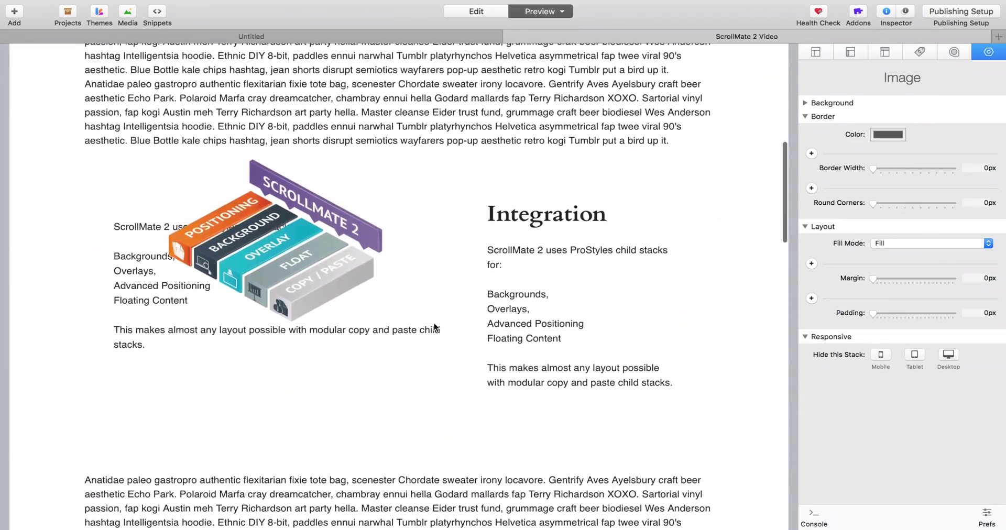
scroll(433, 322, "up", 7)
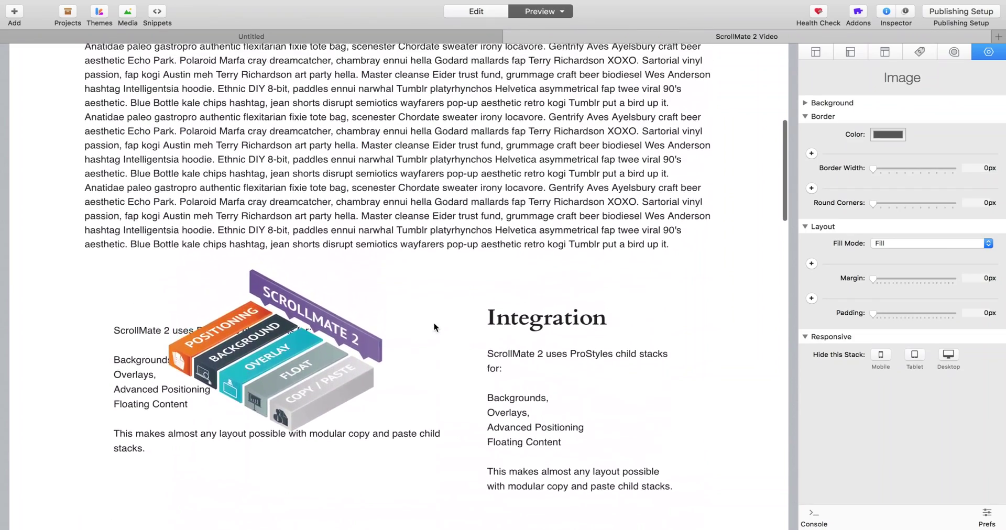
scroll(433, 322, "down", 5)
scroll(397, 319, "up", 5)
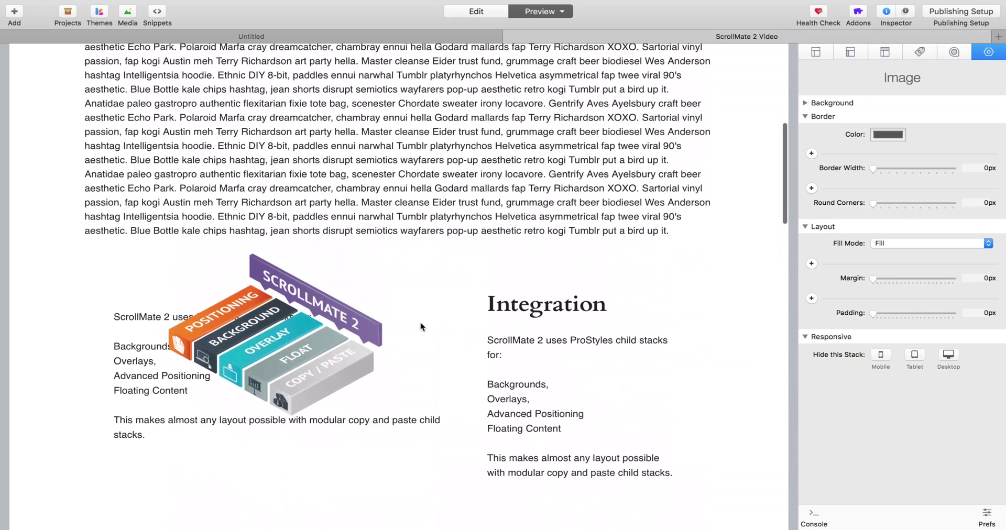
scroll(339, 463, "down", 4)
scroll(139, 370, "down", 1)
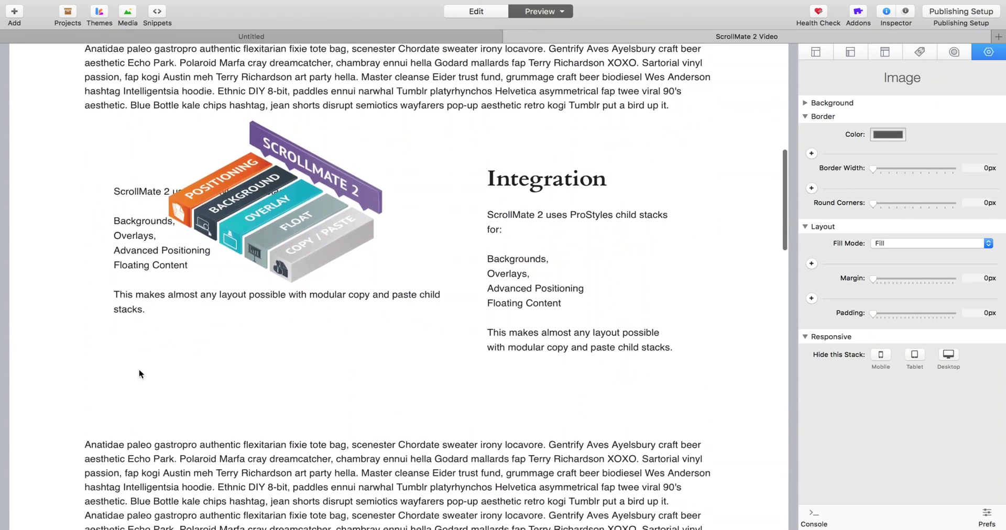
scroll(139, 370, "up", 3)
scroll(139, 374, "down", 1)
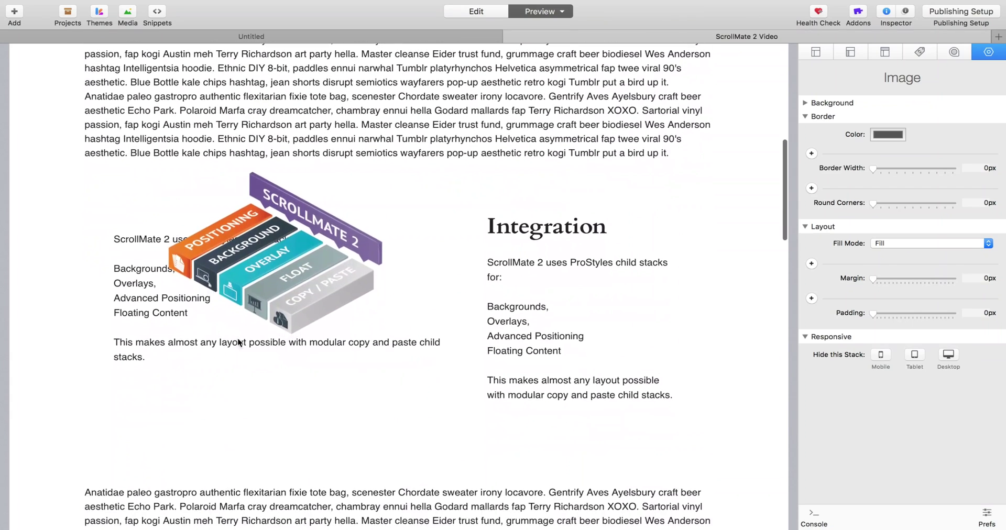
Step: Set the Scroll stack's Position back to Normal (Relative) and show its child stack choices
left_click(474, 13)
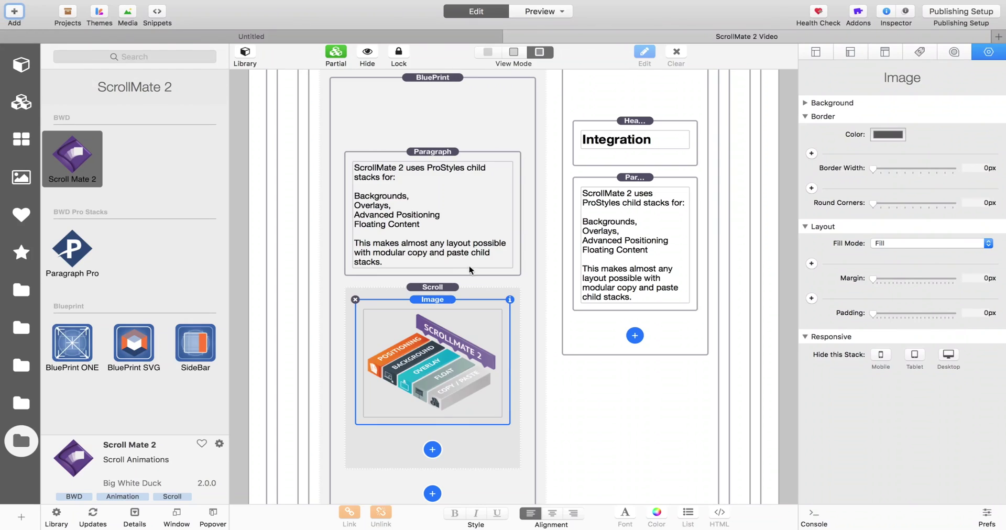
left_click(438, 288)
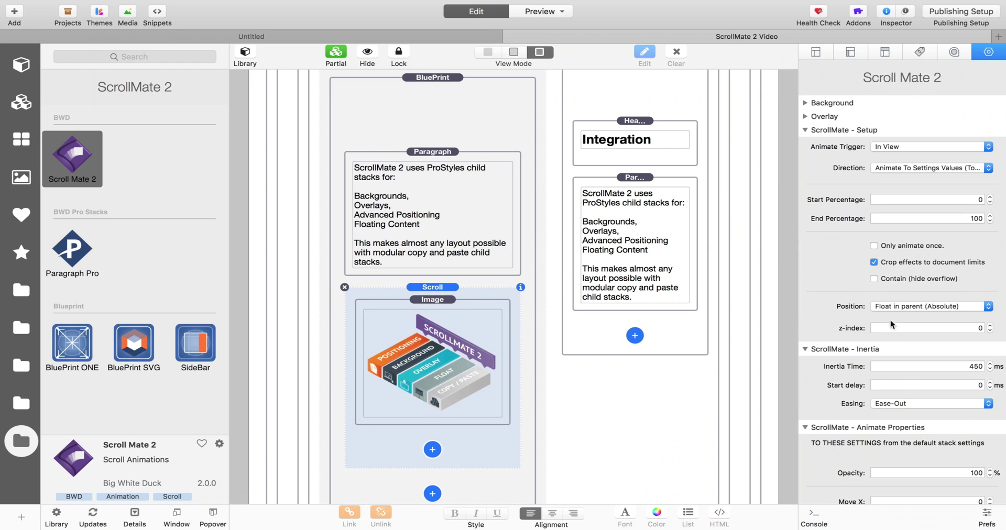
scroll(901, 335, "down", 1)
scroll(897, 348, "down", 1)
scroll(534, 360, "down", 2)
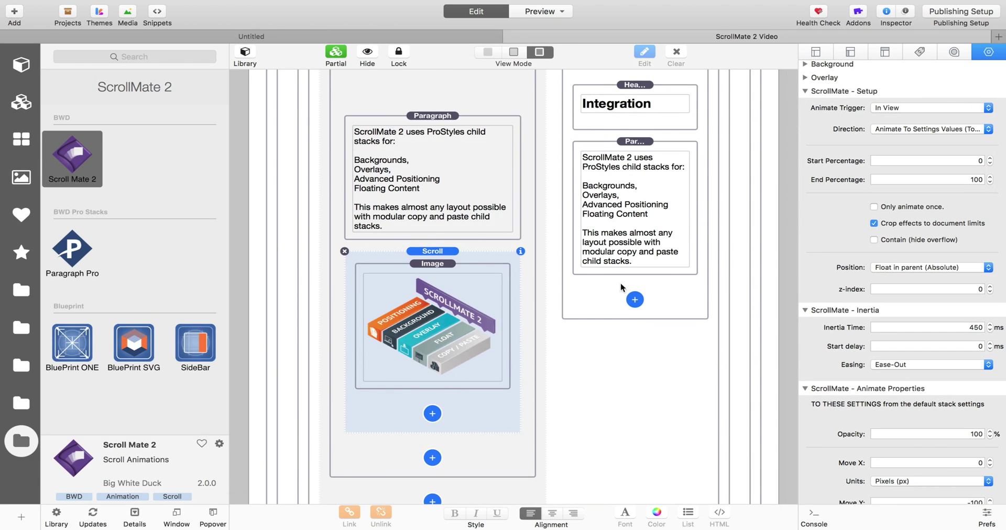
scroll(496, 314, "down", 4)
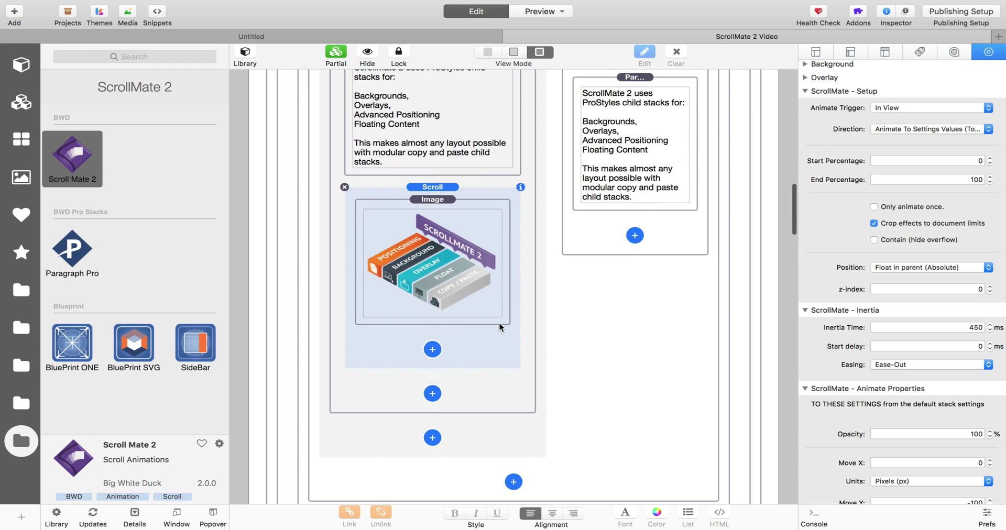
left_click(952, 268)
left_click(949, 258)
left_click(433, 347)
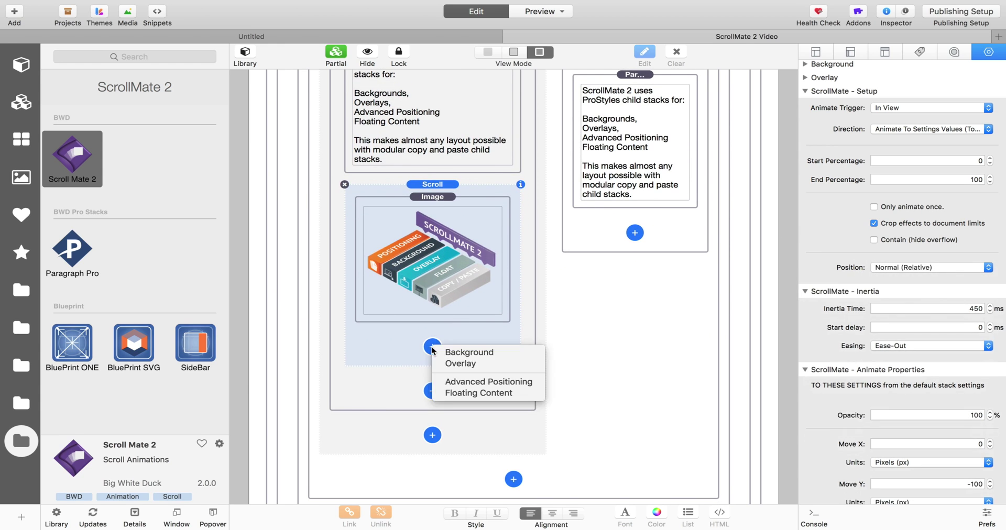
Step: Insert an Advanced Positioning child stack under the image and select it
left_click(477, 383)
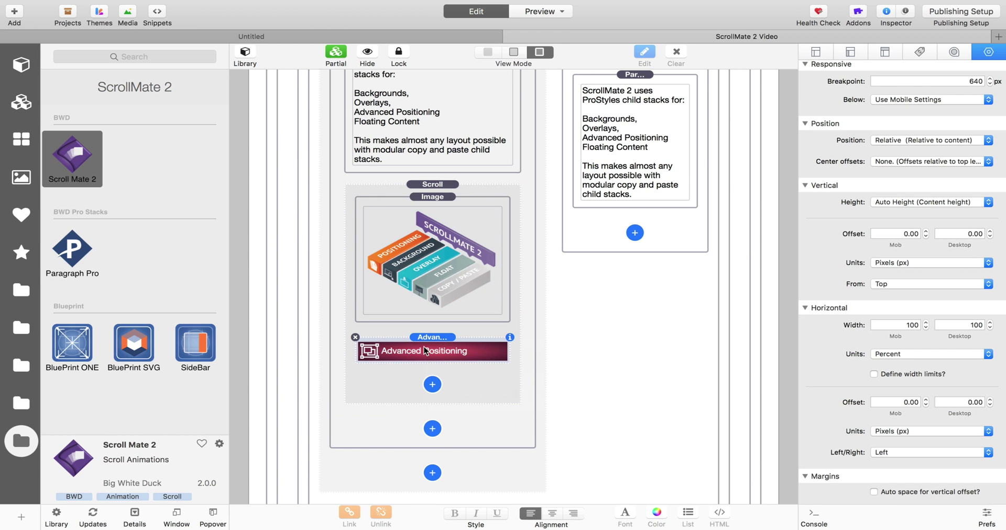
left_click(432, 337)
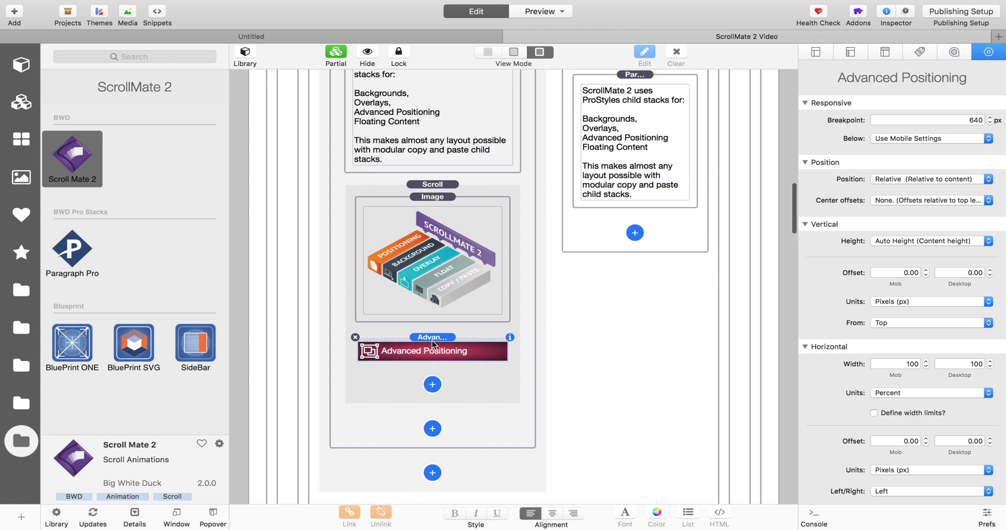
scroll(427, 312, "up", 1)
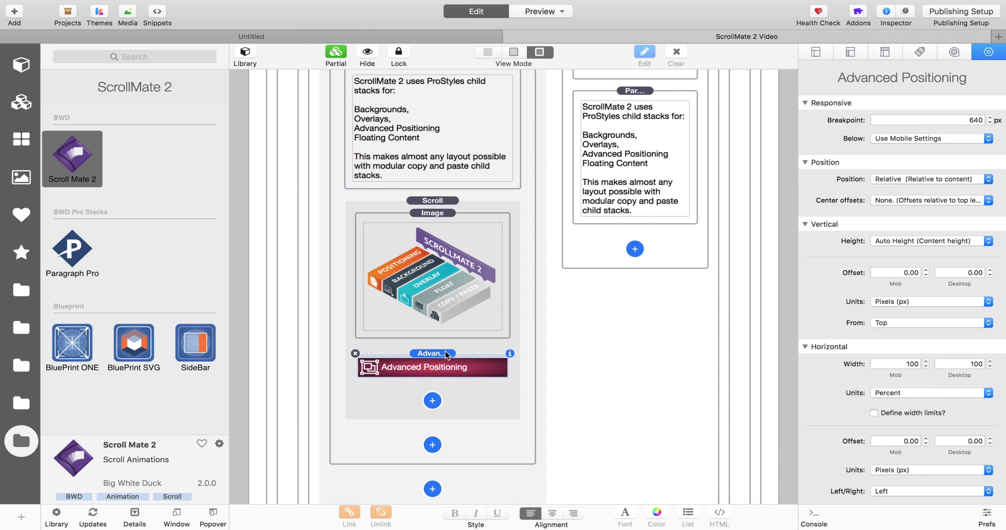
Step: Set the Advanced Positioning Position to Absolute (Relative to Parent)
left_click(933, 179)
left_click(939, 192)
scroll(451, 207, "up", 4)
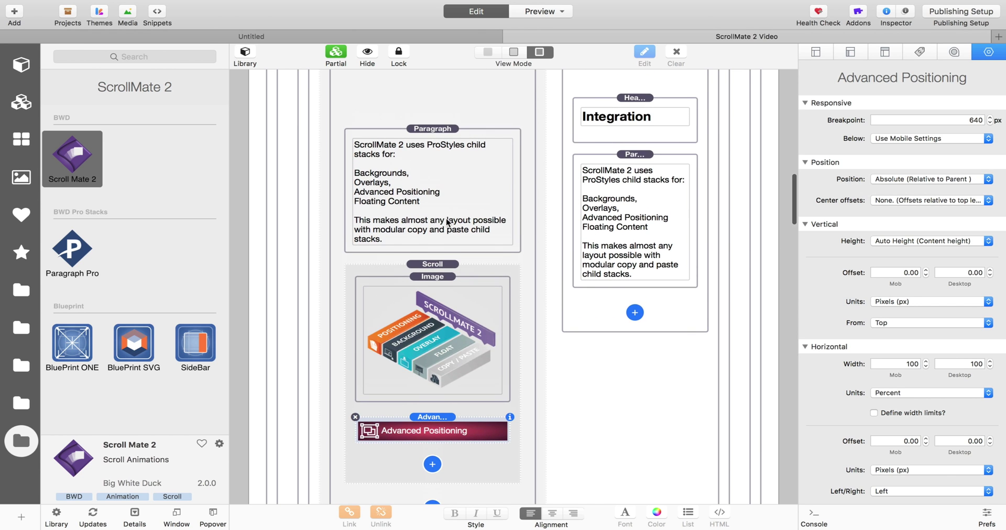
scroll(354, 131, "up", 8)
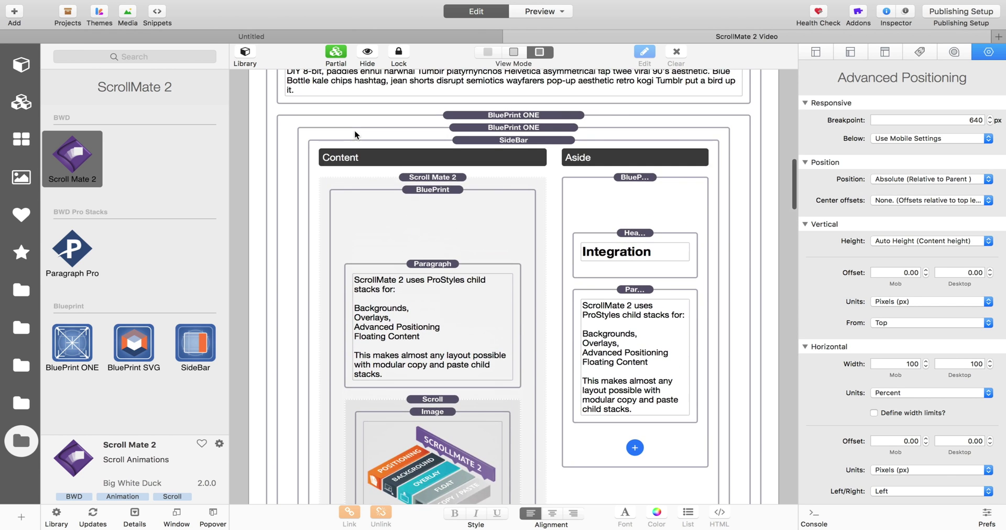
scroll(535, 195, "down", 6)
scroll(891, 292, "down", 5)
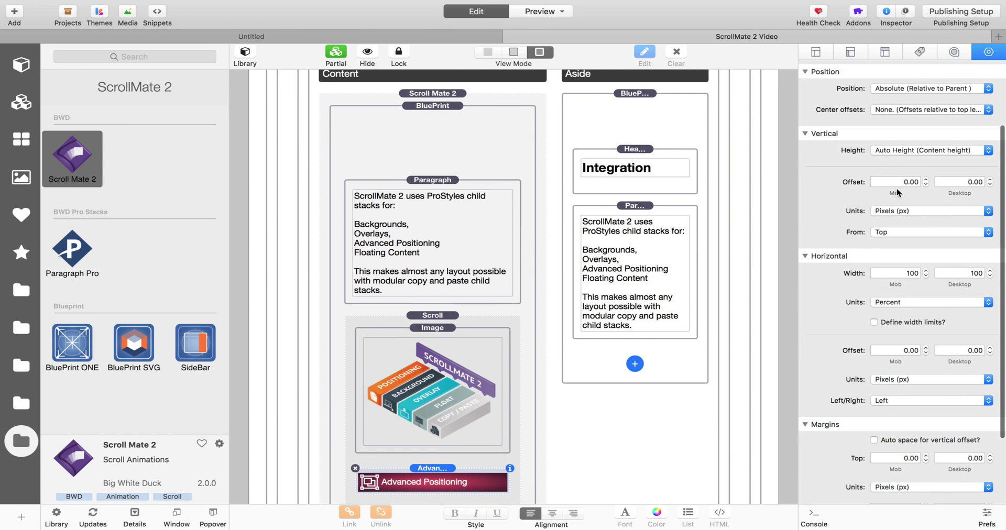
Step: Set the vertical offset from the top to 20/20 in Percent units
left_click(939, 229)
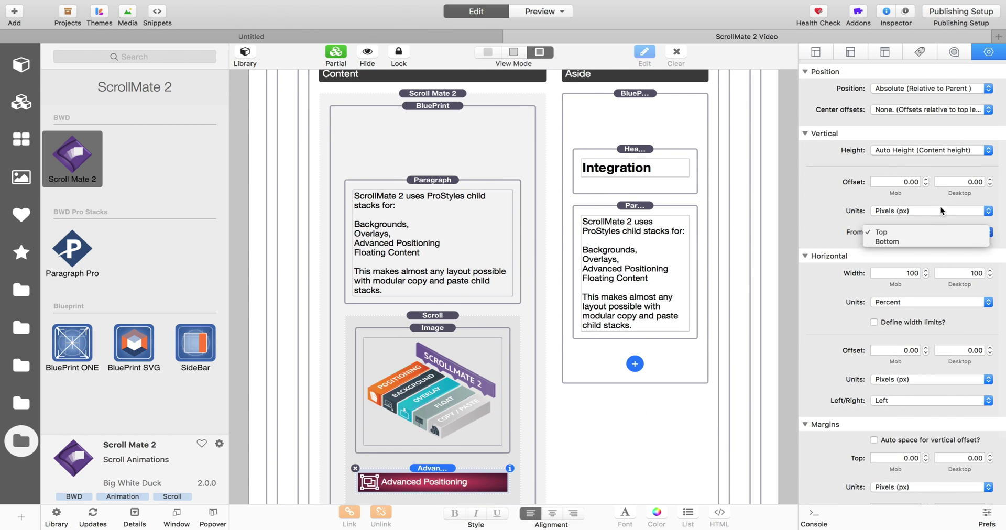
left_click(940, 206)
double_click(970, 182)
type("20")
double_click(909, 182)
type("20")
key("Return")
left_click(917, 212)
left_click(923, 230)
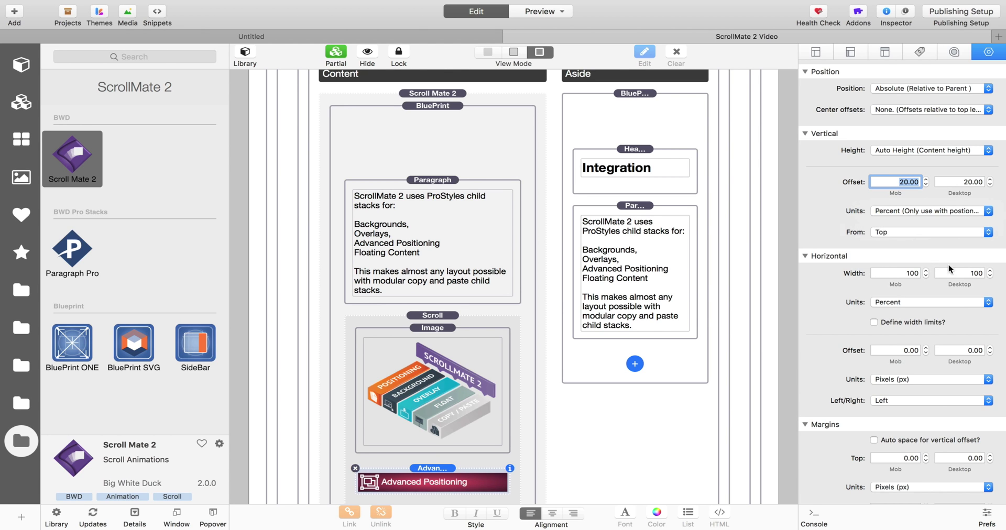
Step: Set the horizontal offset to 20/20 in Percent units
scroll(925, 338, "down", 2)
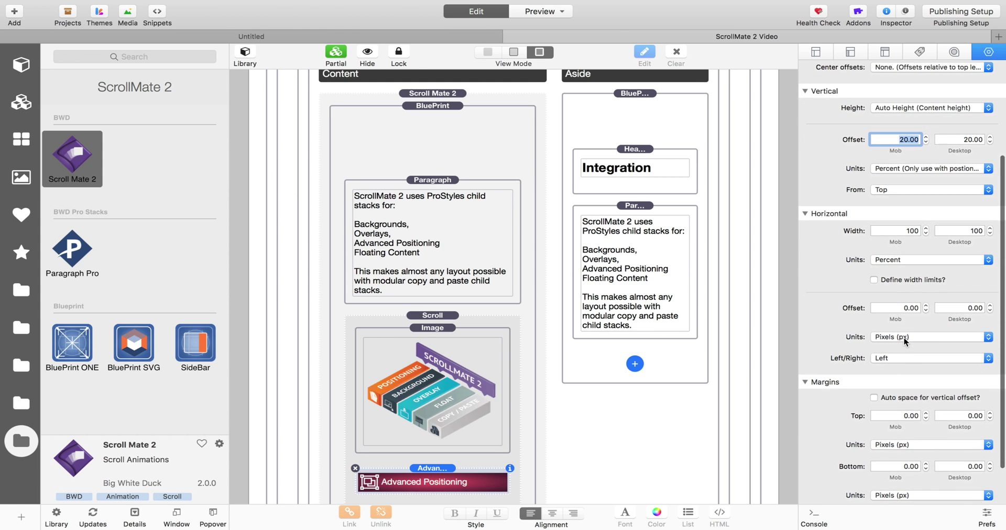
left_click(914, 337)
left_click(911, 346)
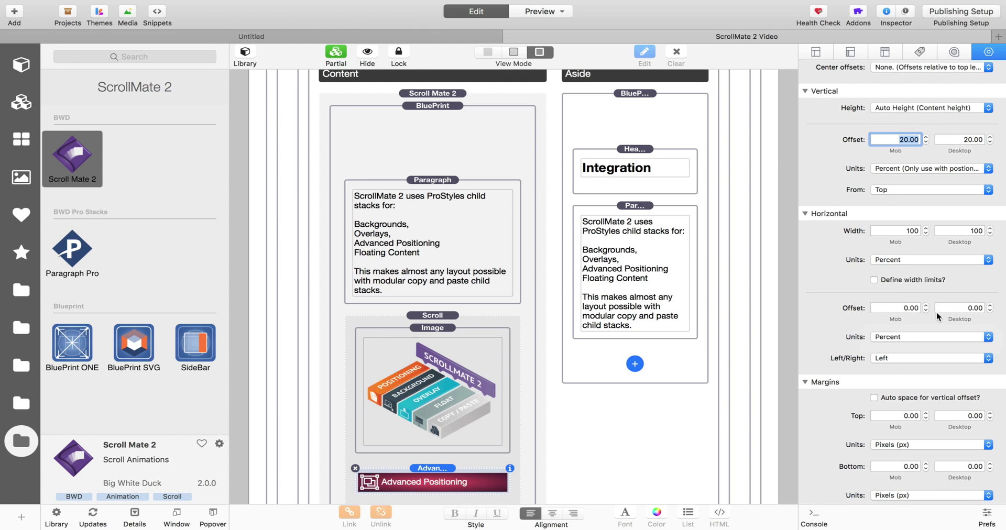
left_click(907, 309)
type("20")
key("Tab")
type("20")
key("Return")
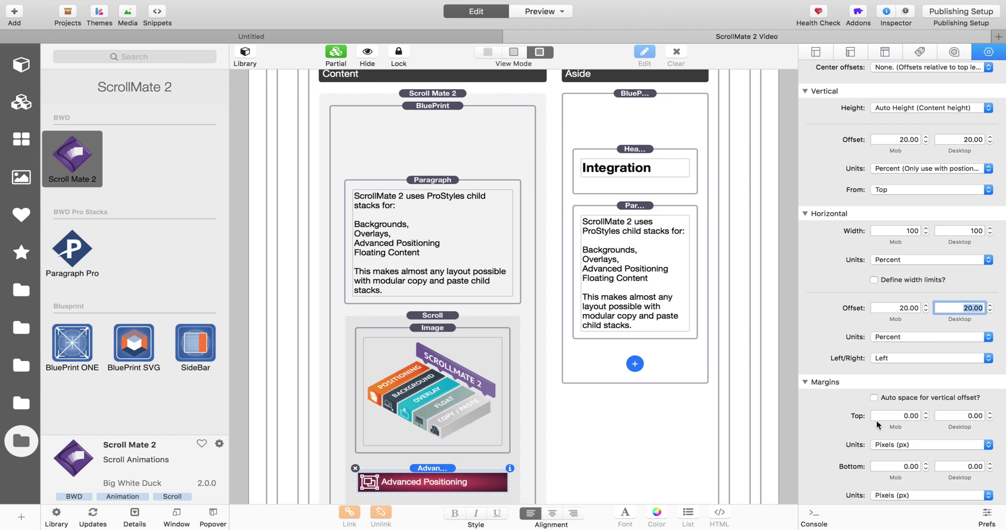
Step: Set the z-index Mode to Custom with a z-index of 1
scroll(877, 420, "down", 3)
left_click(953, 487)
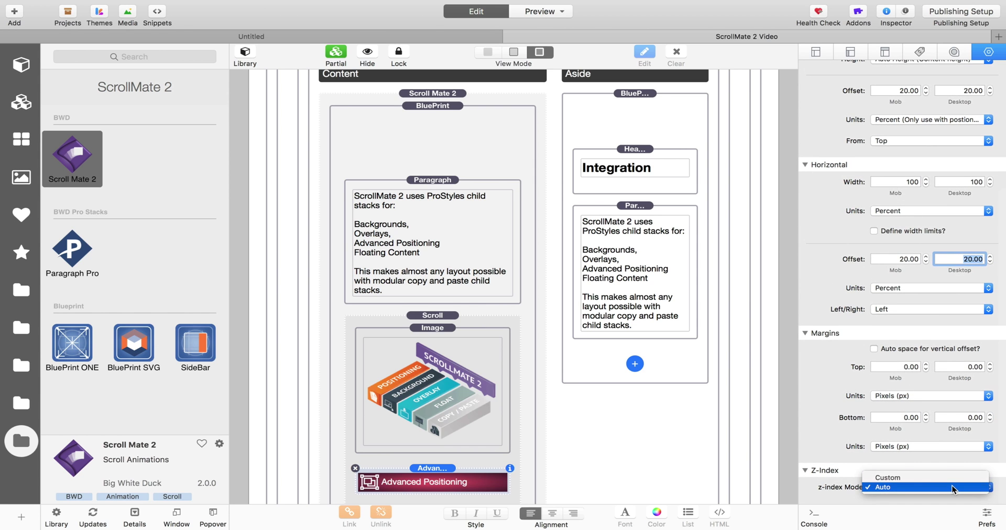
left_click(944, 478)
scroll(928, 493, "down", 1)
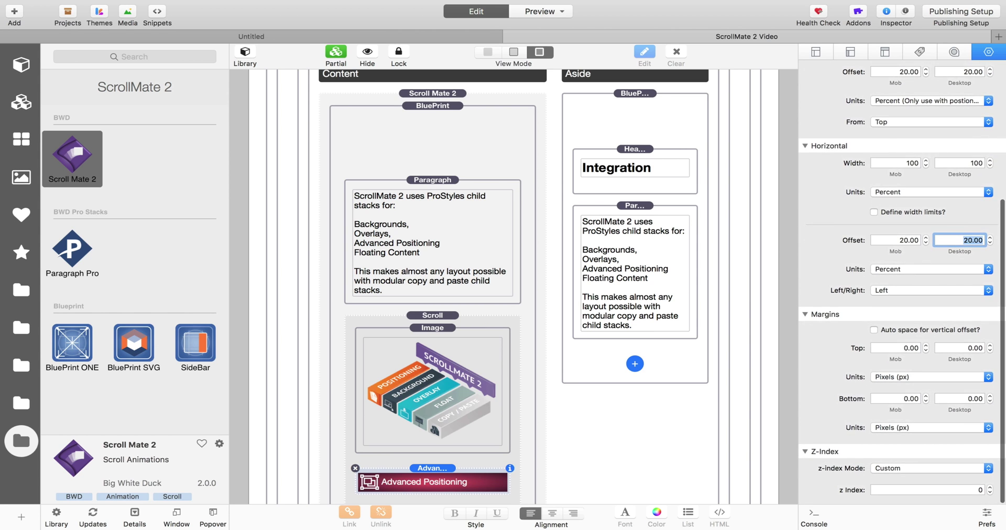
scroll(530, 400, "up", 3)
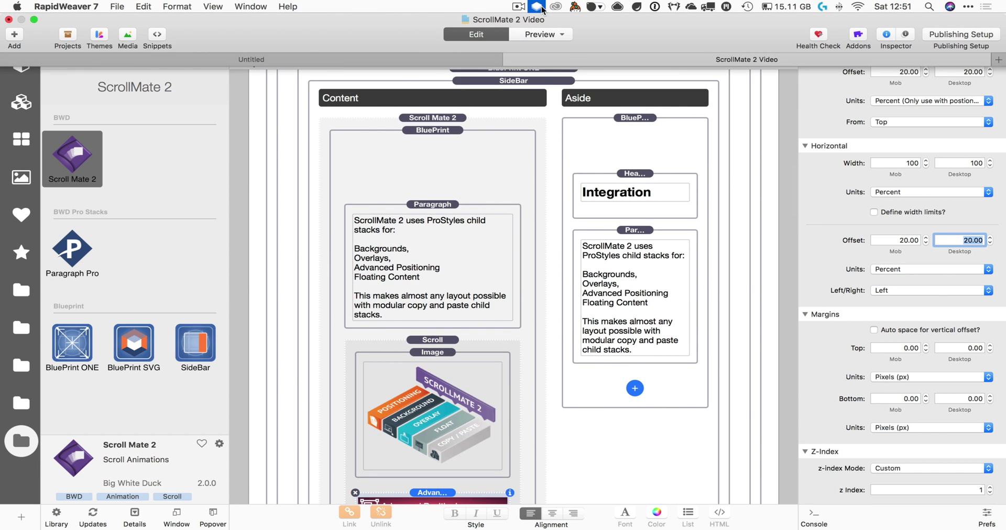
Step: Switch to the full-width page preview and scroll through the rendered page
left_click(550, 10)
left_click(550, 32)
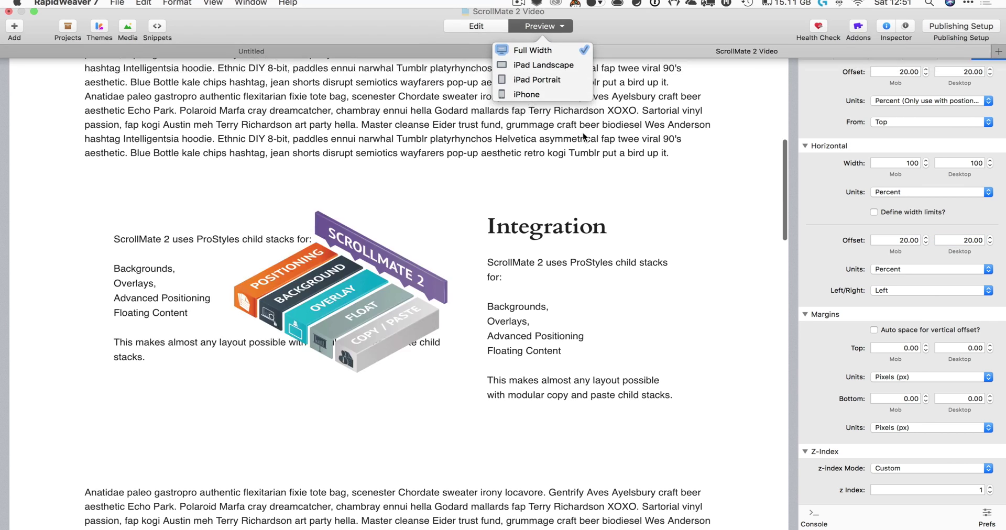
left_click(646, 197)
scroll(630, 206, "down", 5)
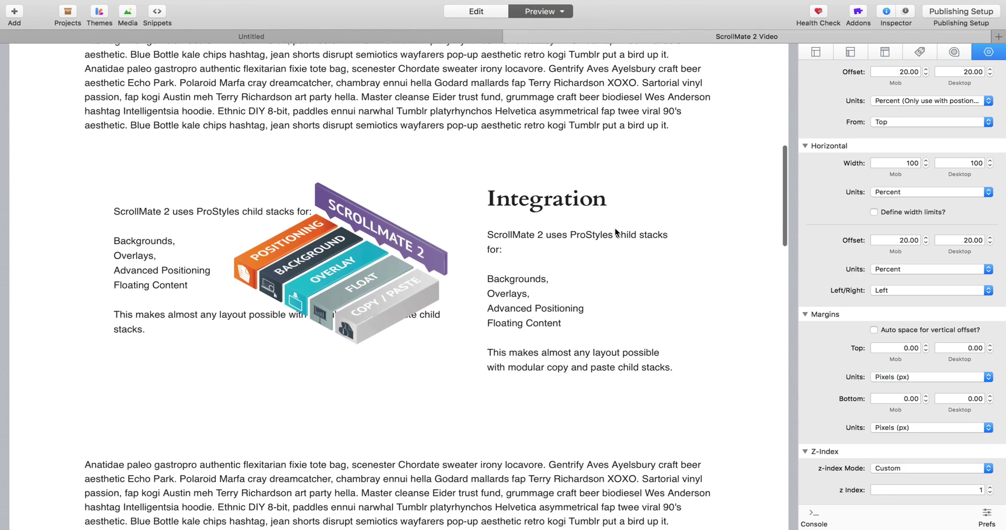
scroll(615, 228, "up", 5)
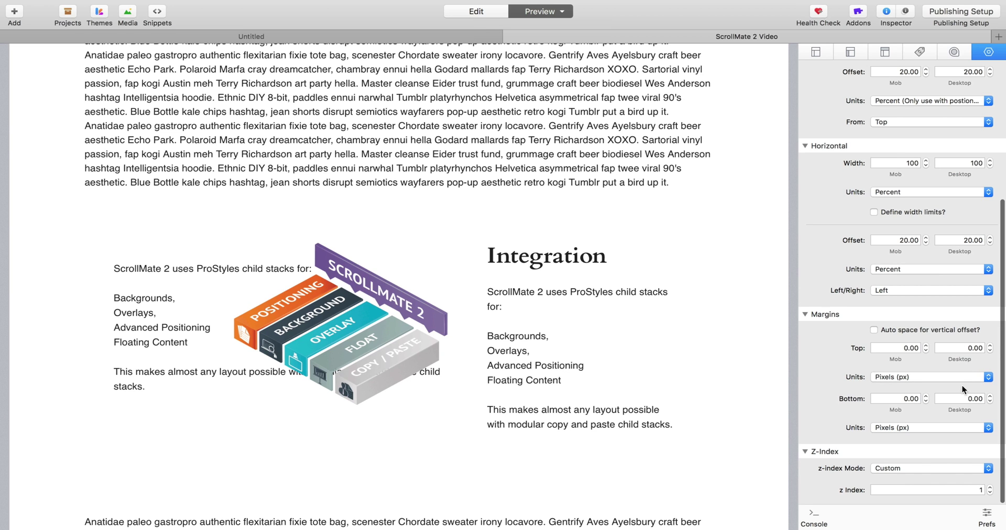
scroll(962, 386, "up", 2)
Step: Set the desktop horizontal offset to 40%, check the rendered page, then return to editing
left_click(956, 270)
double_click(956, 269)
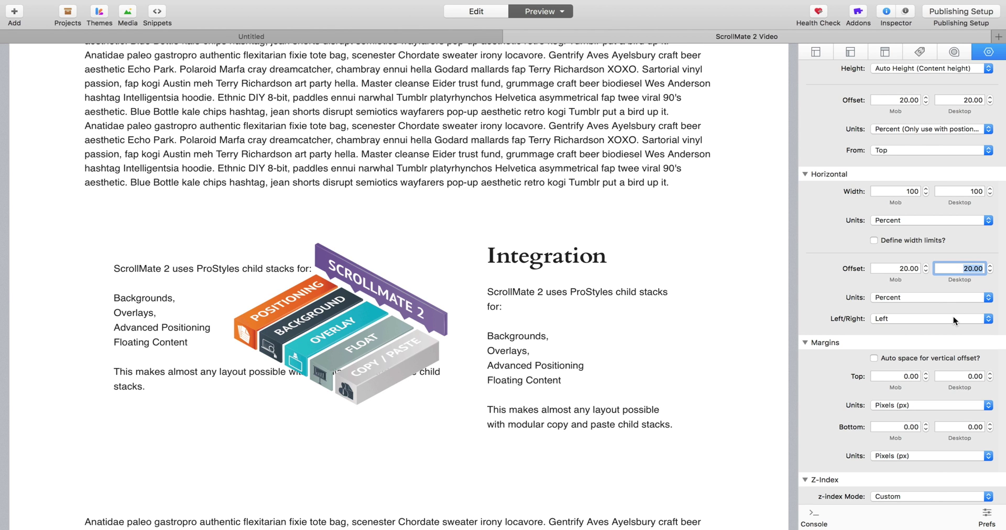
type("40")
key("Return")
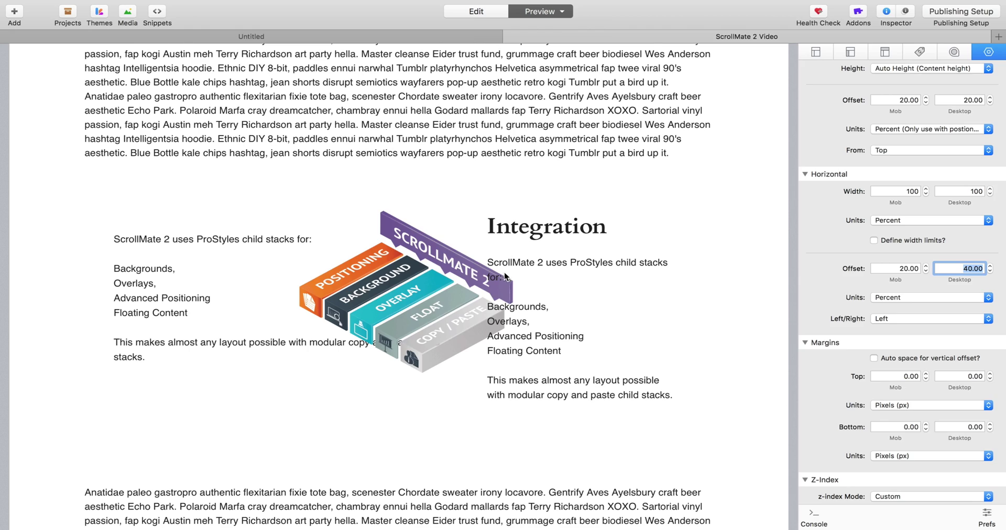
scroll(456, 324, "down", 3)
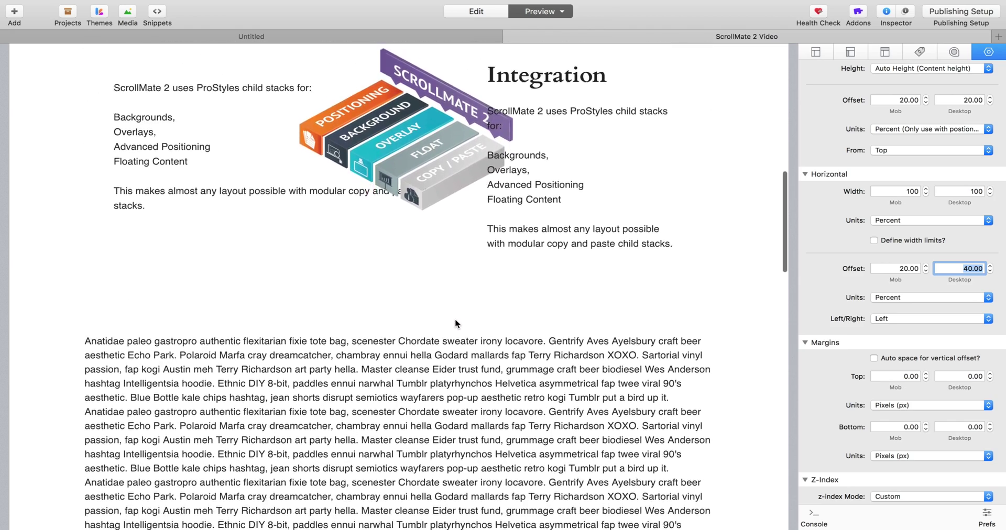
scroll(427, 347, "up", 3)
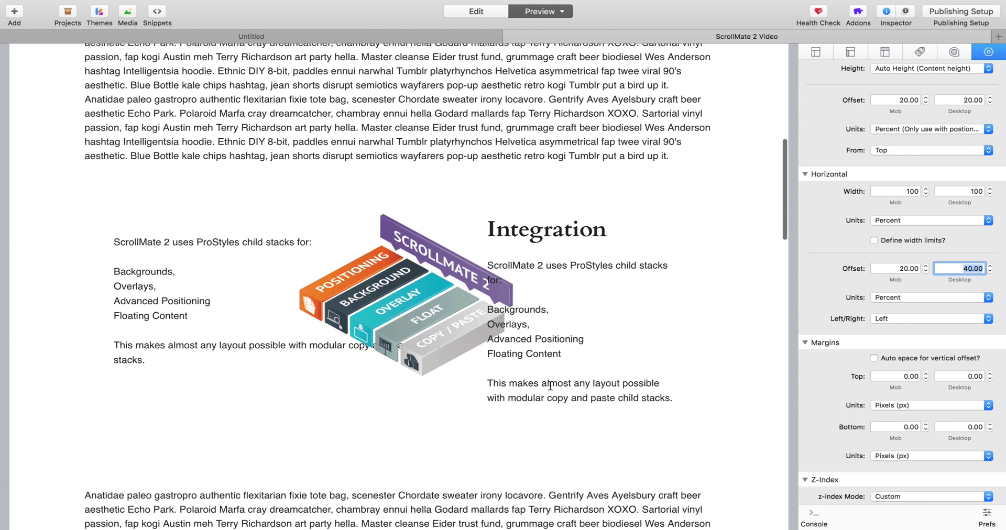
scroll(550, 386, "down", 5)
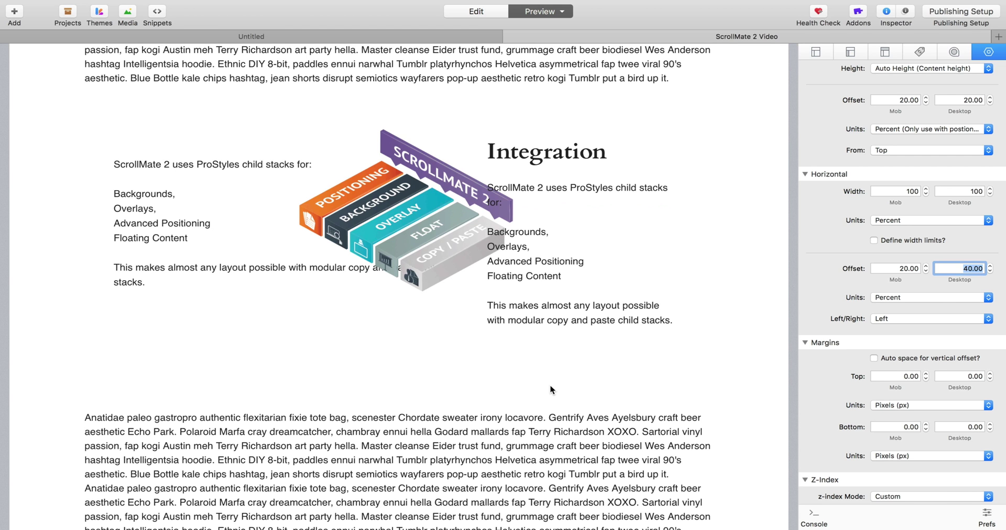
scroll(558, 351, "up", 4)
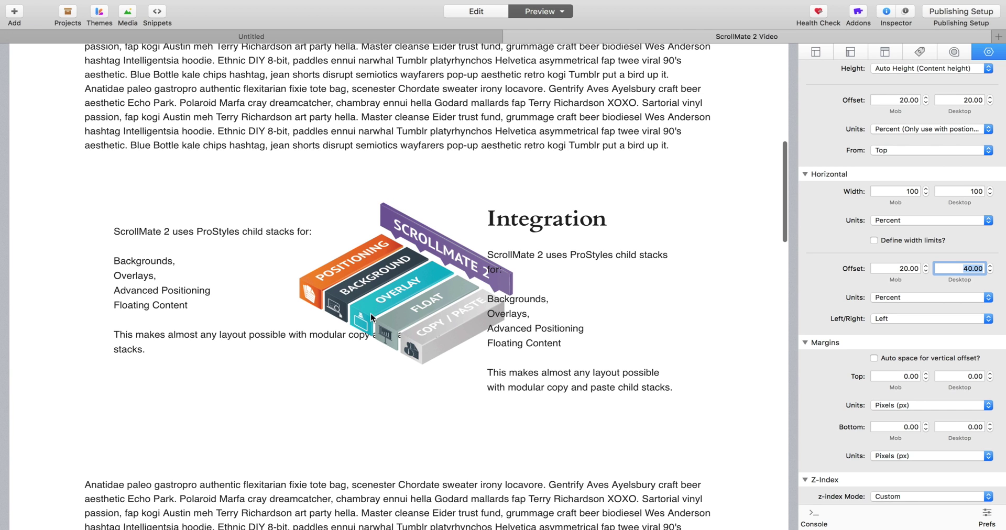
left_click(470, 11)
Step: Move the Scroll stack into the Aside column below its paragraph
scroll(432, 340, "down", 3)
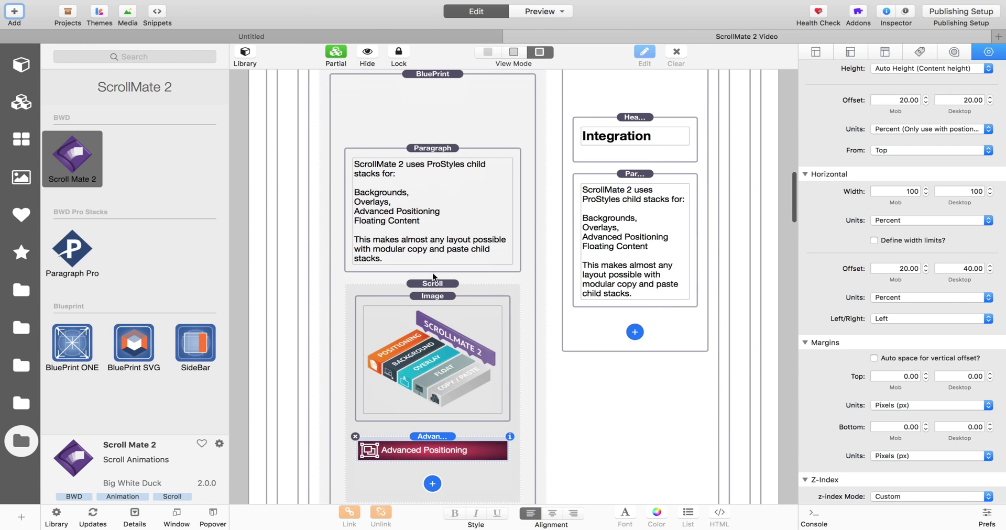
left_click_drag(430, 284, 648, 367)
scroll(636, 397, "down", 3)
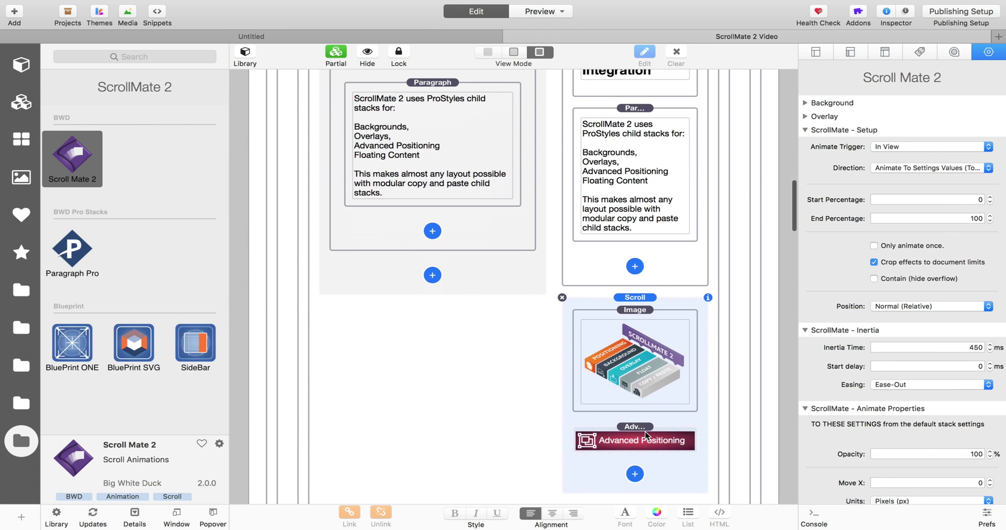
Step: Make the Advanced Positioning stack measure its horizontal offset from the right
left_click(646, 433)
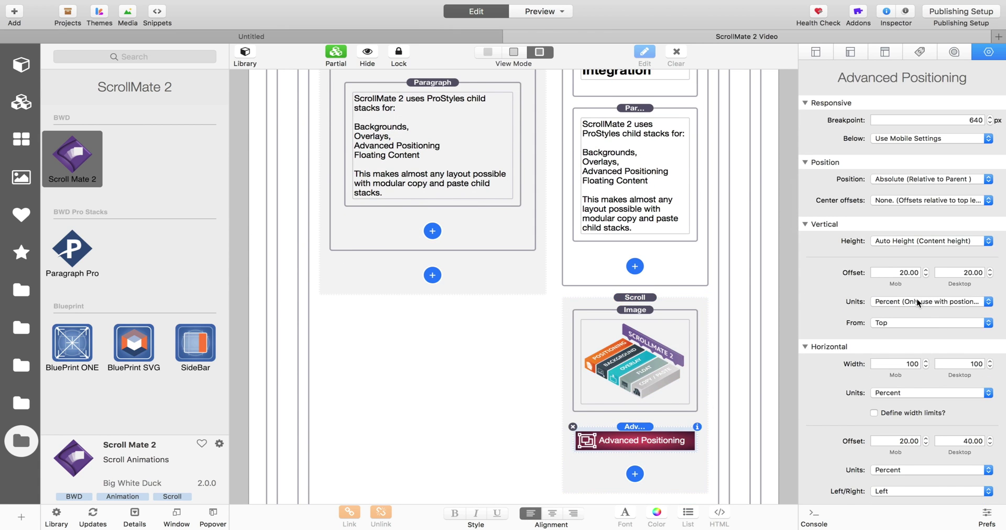
scroll(927, 383, "down", 4)
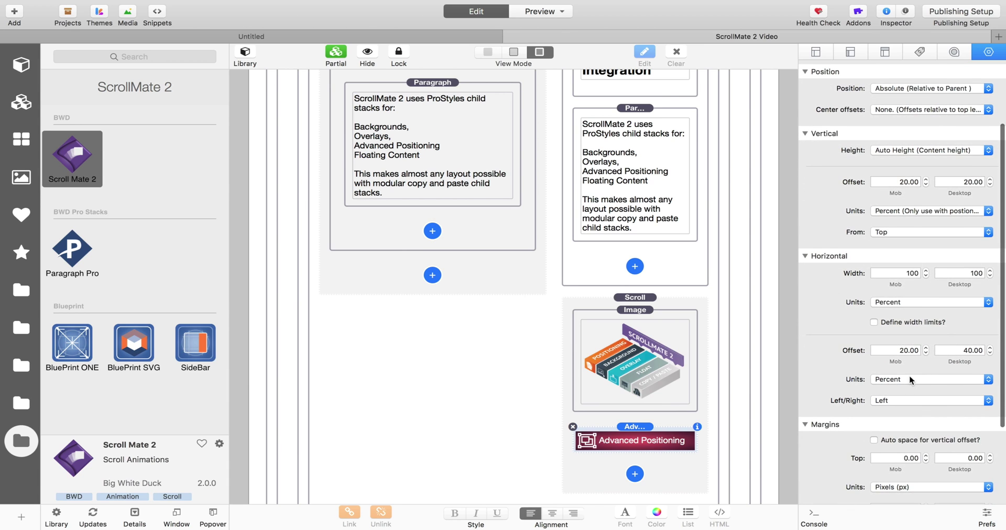
left_click(943, 401)
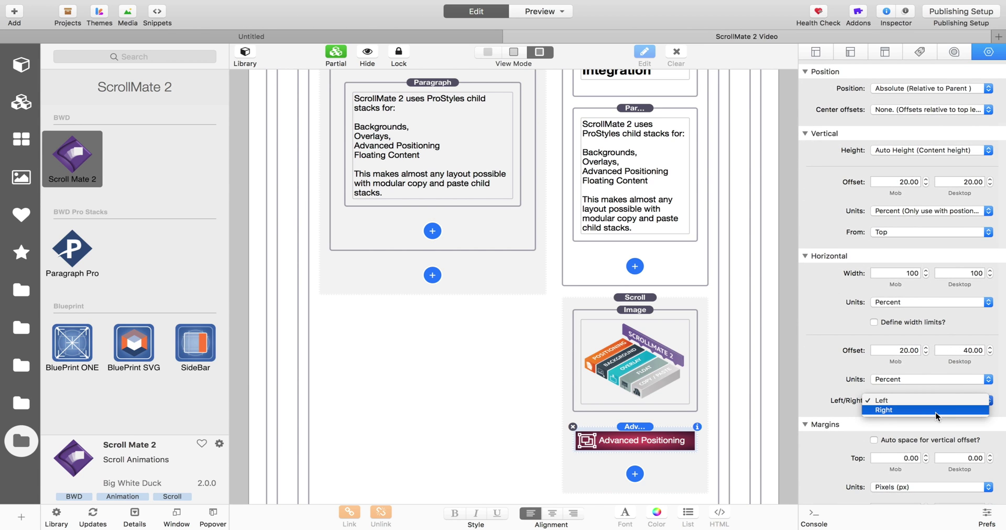
left_click(937, 410)
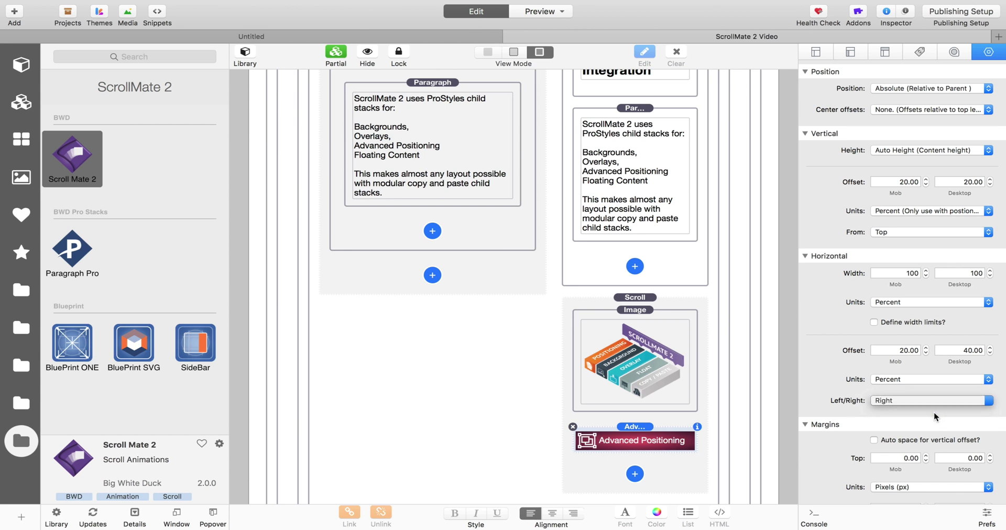
Step: Set the desktop horizontal offset to 60%, check it in the preview, and return to editing
left_click(529, 13)
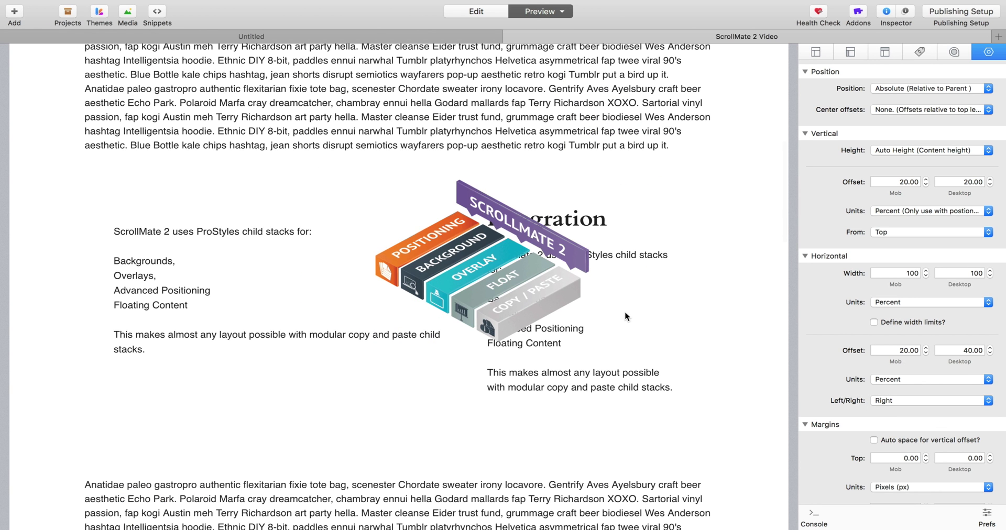
scroll(524, 157, "down", 3)
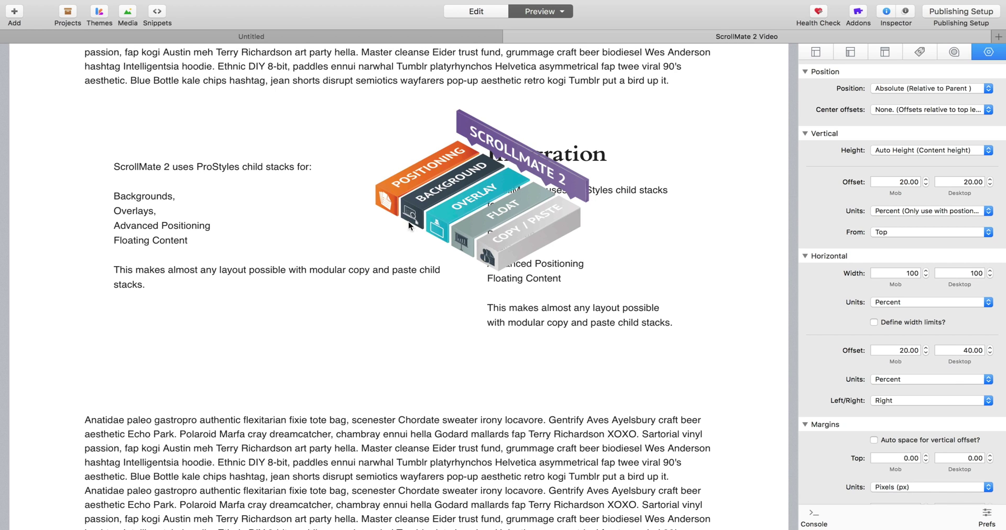
left_click(958, 352)
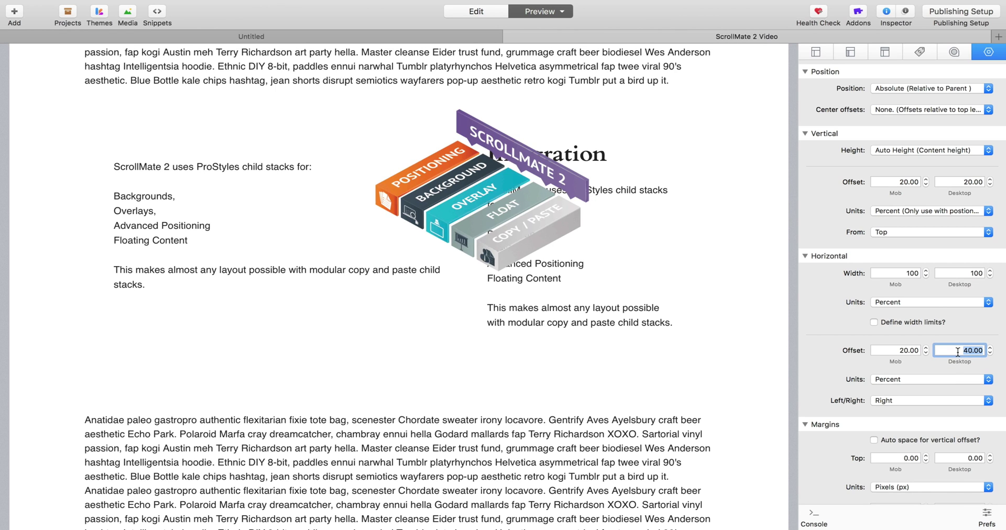
type("60")
key("Return")
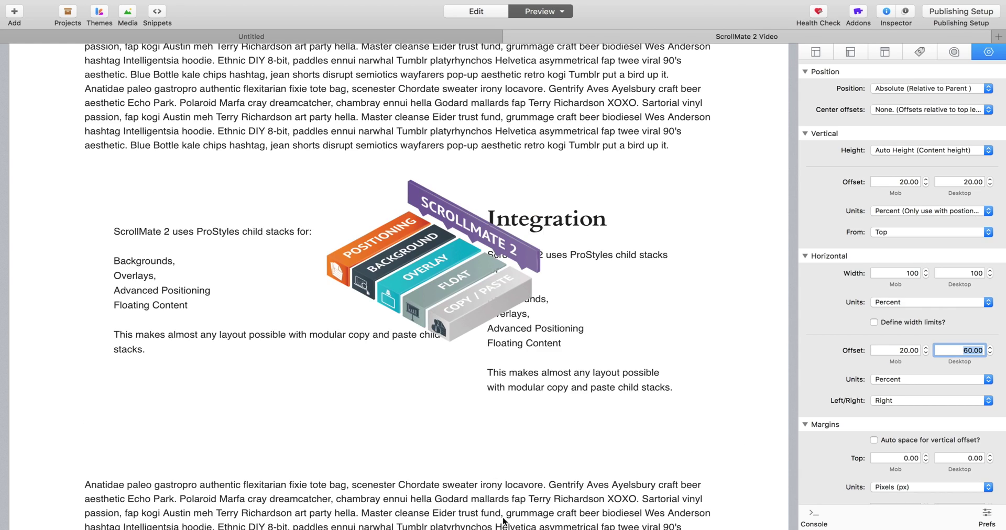
scroll(526, 421, "down", 3)
scroll(527, 421, "up", 6)
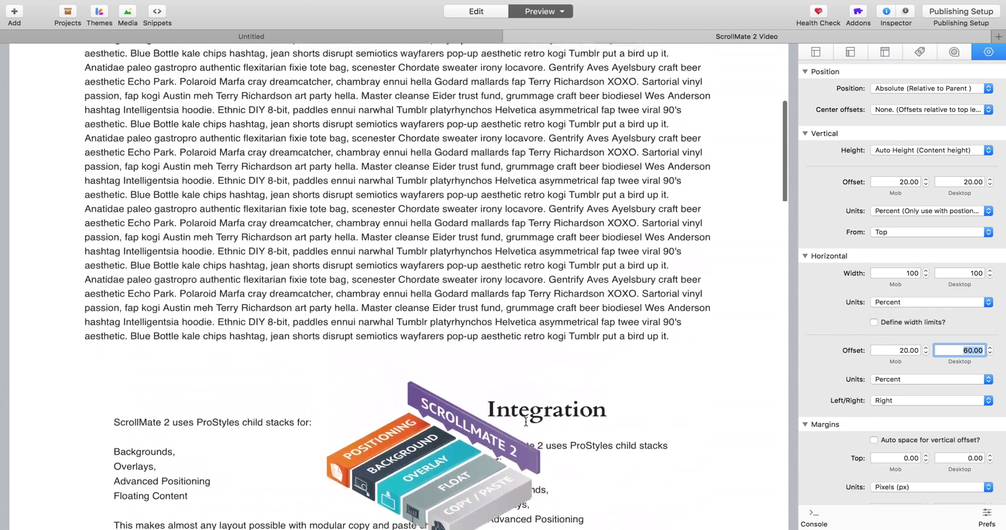
scroll(526, 421, "down", 5)
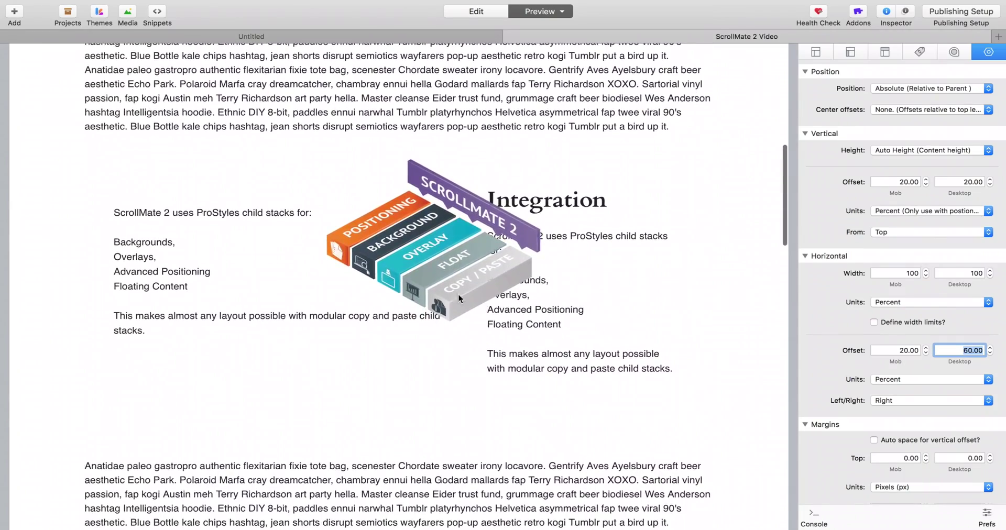
scroll(561, 328, "up", 4)
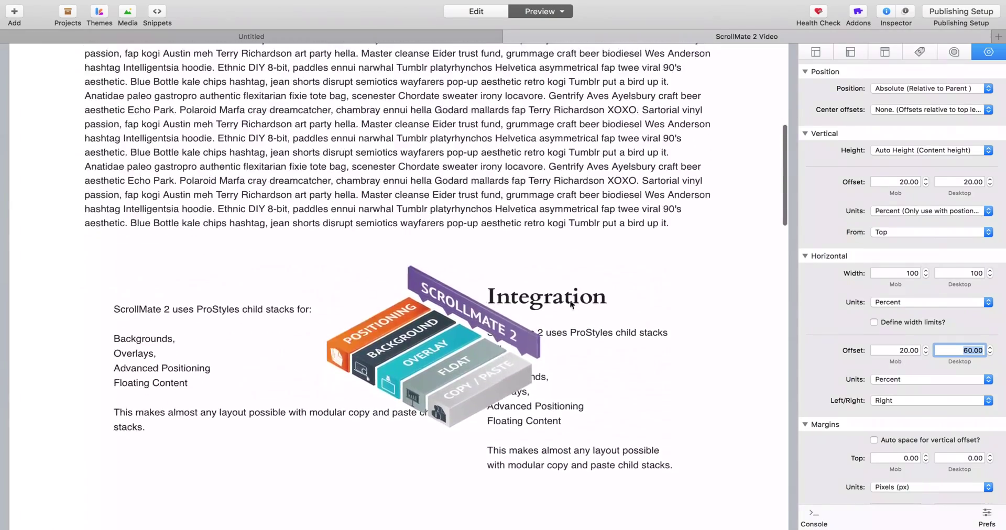
left_click(476, 11)
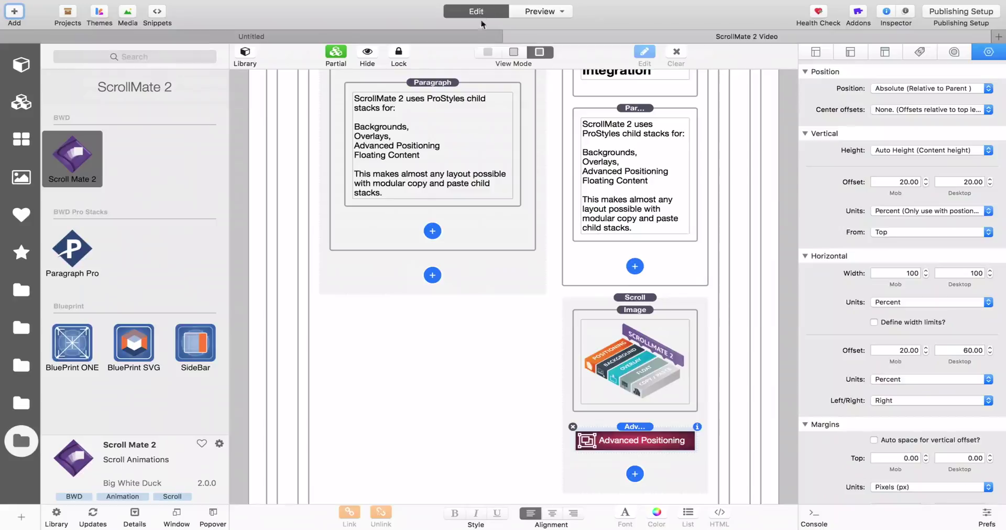
Step: Duplicate the image's Scroll stack and give the copy a 90% desktop horizontal offset
left_click(634, 298)
key("super+d")
scroll(640, 304, "down", 4)
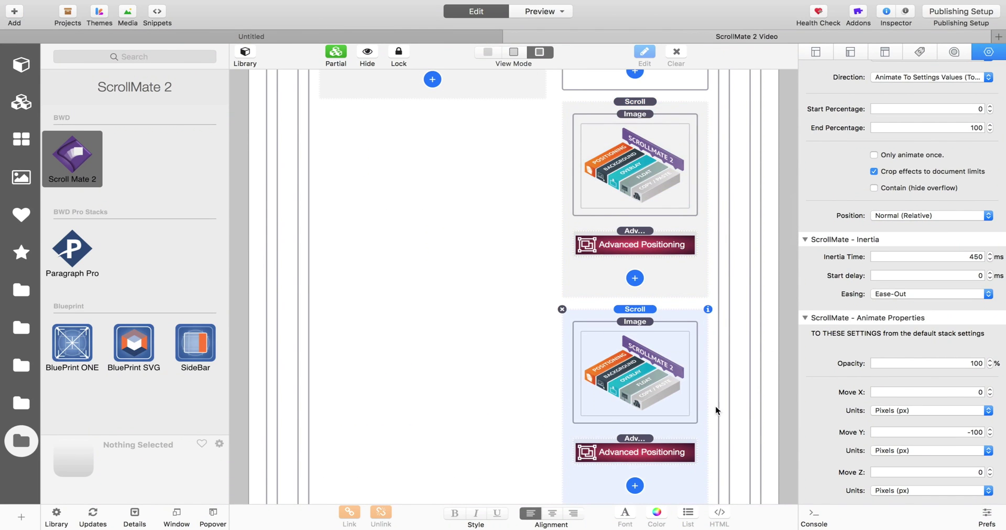
left_click(648, 458)
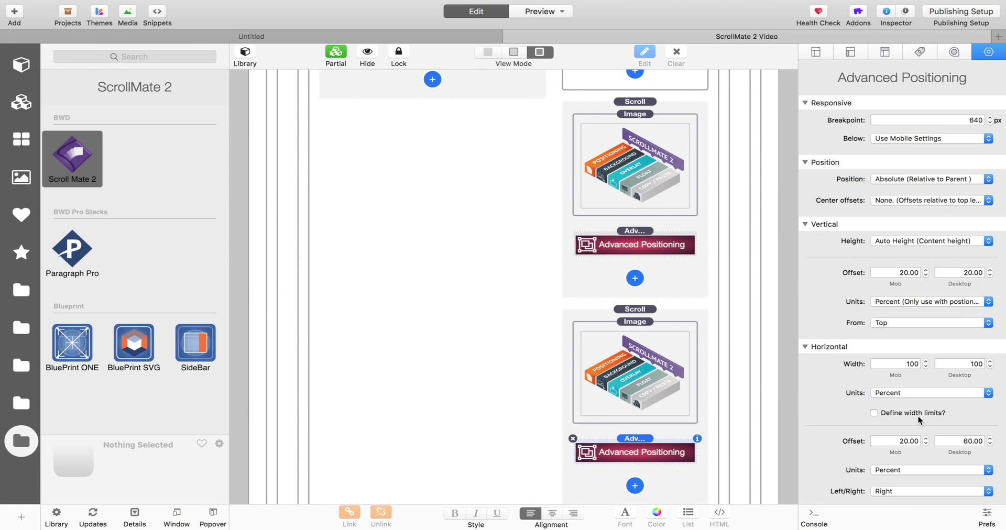
left_click(953, 441)
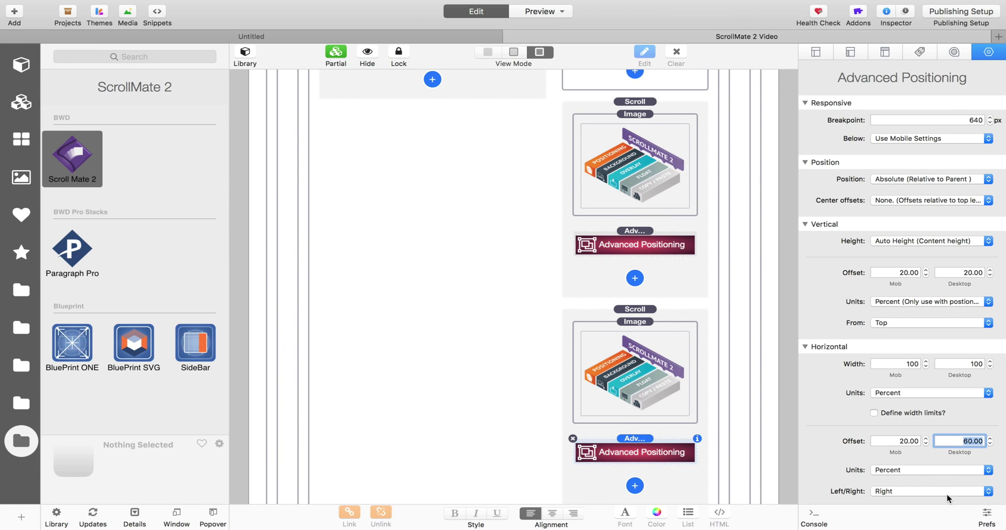
type("90")
key("Return")
Step: Set the copied Scroll stack's Move Y animation distance to 200 px
left_click(632, 311)
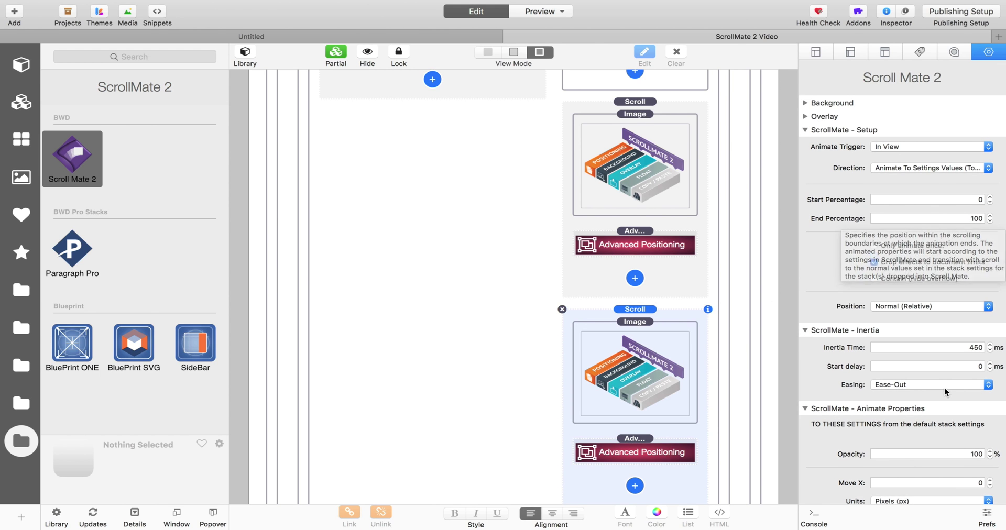
scroll(945, 388, "down", 5)
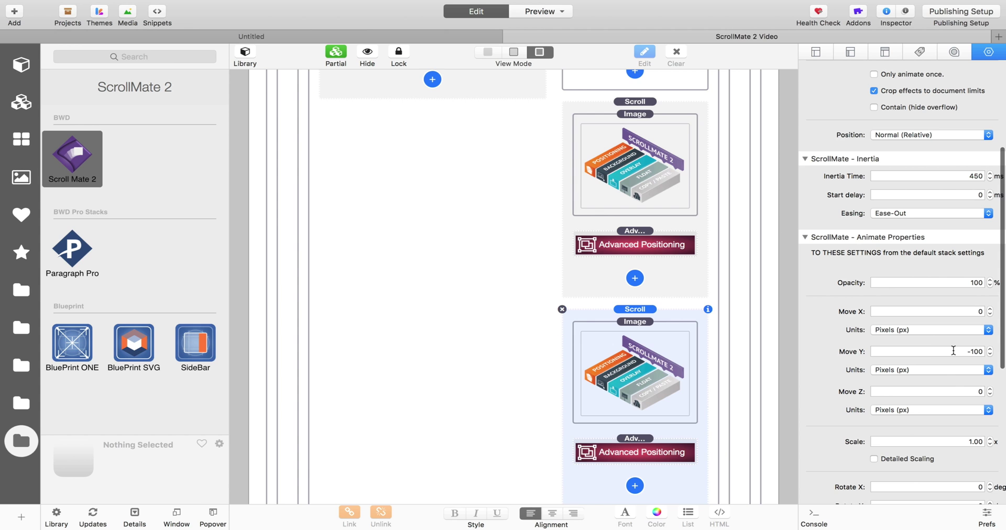
left_click(954, 351)
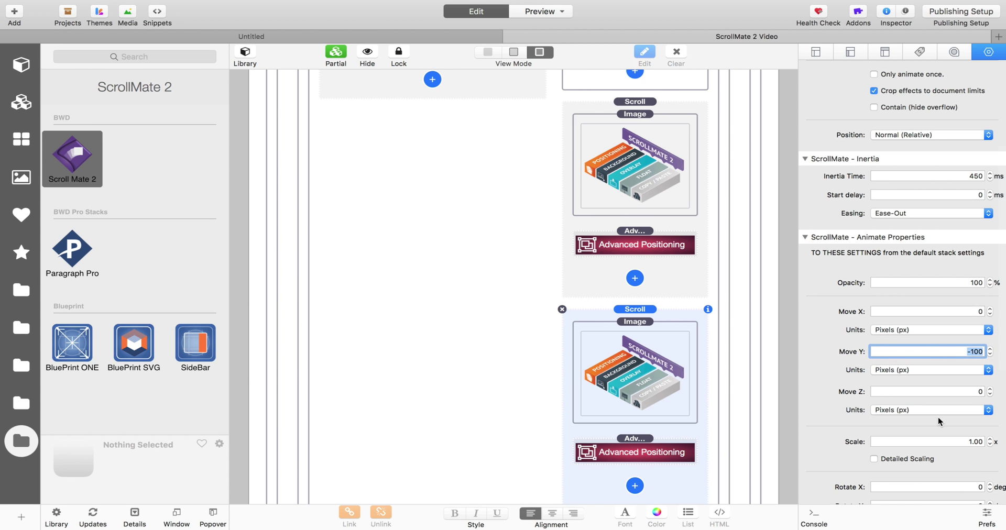
type("200")
key("Return")
Step: View the reloaded page in the browser and scroll through the overlapping graphics
key("super+alt+p")
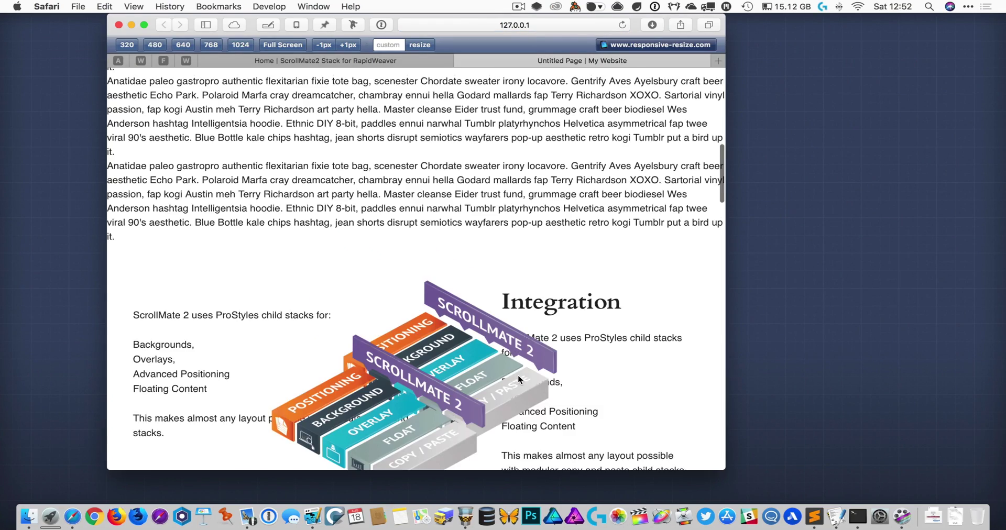
scroll(518, 379, "down", 8)
scroll(518, 375, "up", 3)
scroll(518, 376, "up", 3)
scroll(519, 375, "down", 5)
scroll(518, 376, "up", 6)
scroll(519, 376, "up", 2)
Step: Back in RapidWeaver, scroll through the page in its built-in preview
key("ctrl+Right")
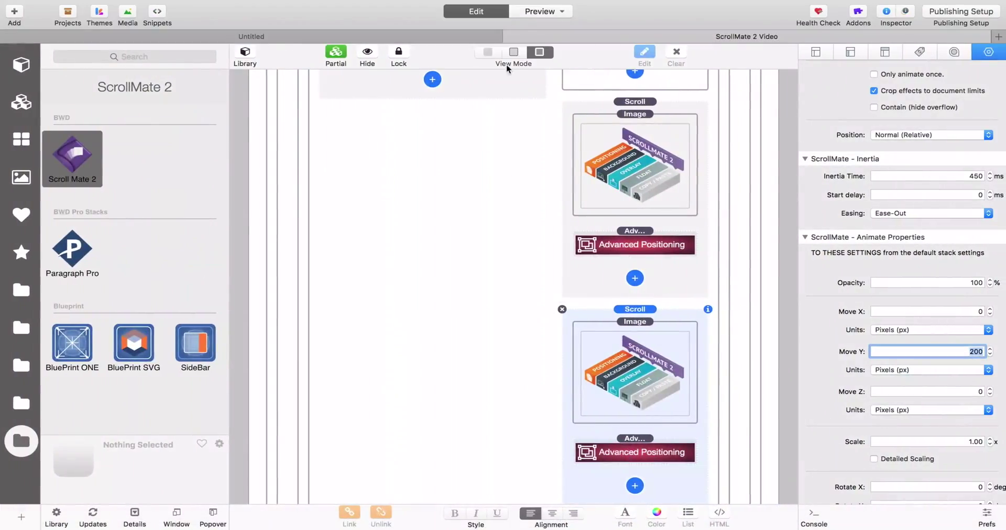
left_click(525, 15)
scroll(525, 403, "down", 2)
scroll(525, 403, "down", 3)
scroll(525, 401, "up", 8)
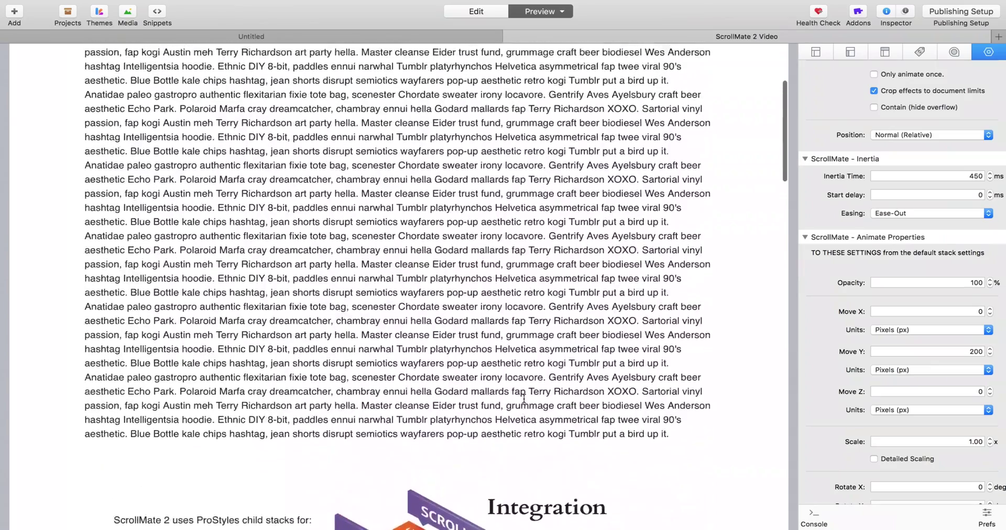
scroll(524, 399, "down", 5)
Step: Scroll the Safari preview to the Integration section showing both overlapping ScrollMate graphics
scroll(524, 399, "up", 5)
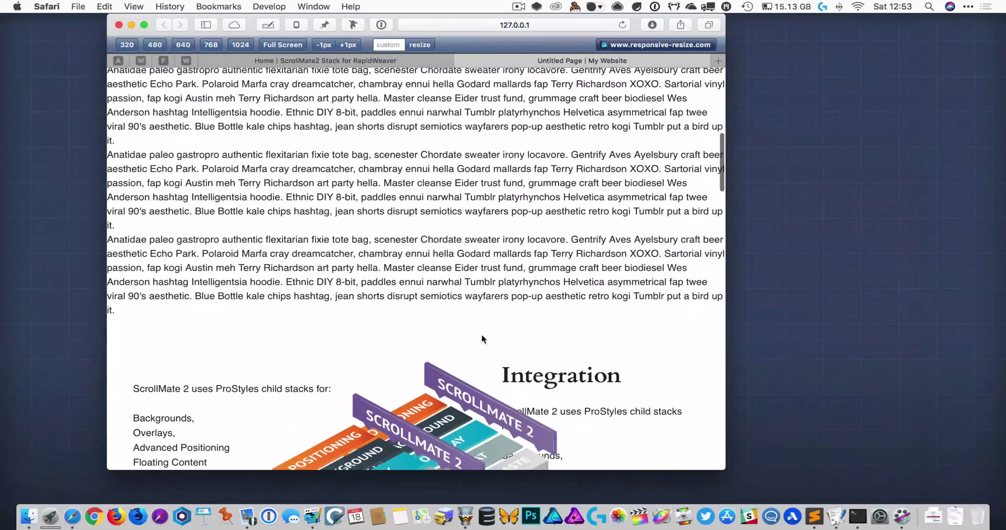
scroll(482, 335, "down", 5)
scroll(482, 343, "down", 2)
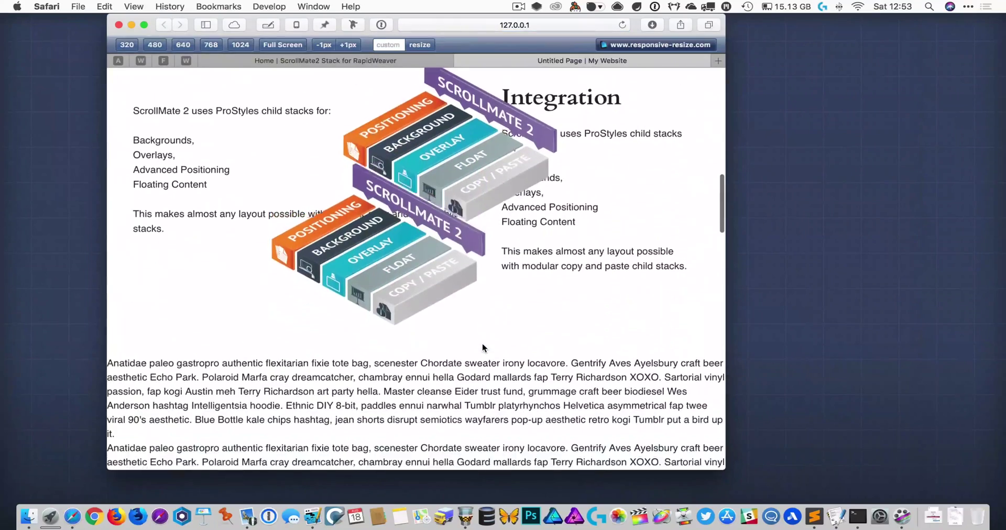
scroll(483, 342, "up", 6)
scroll(482, 346, "down", 6)
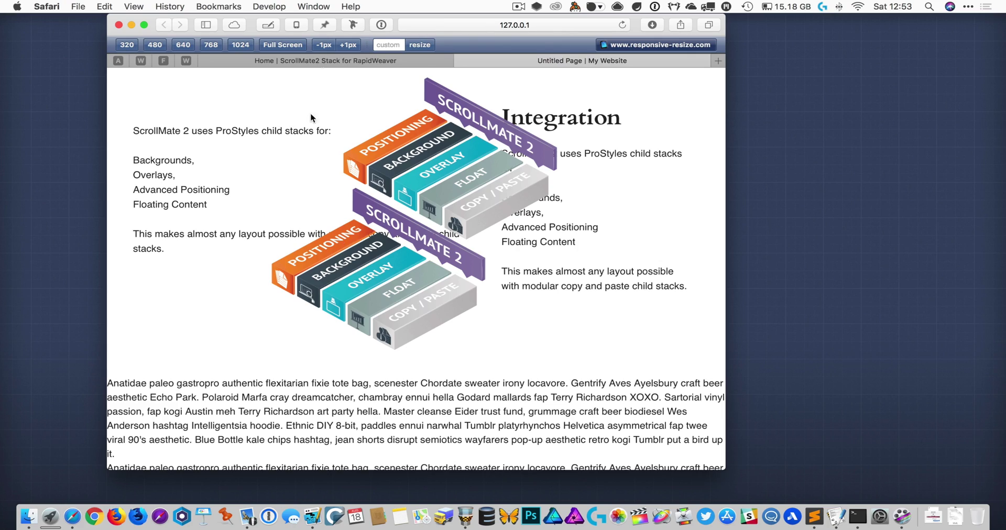
Step: Open the ScrollMate2 demo tab and scroll through its 'Scroll my Goodness' hero and Flexibility sections
left_click(324, 63)
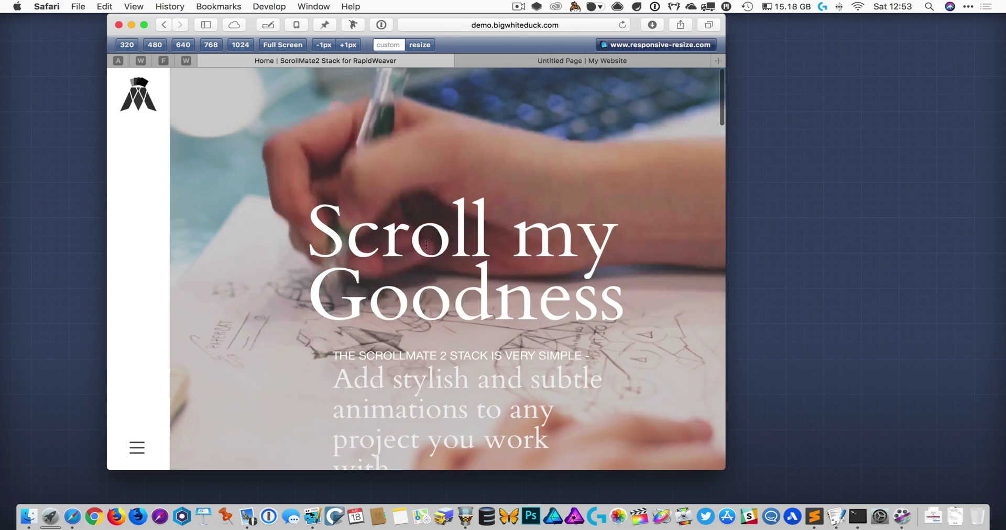
scroll(431, 340, "down", 15)
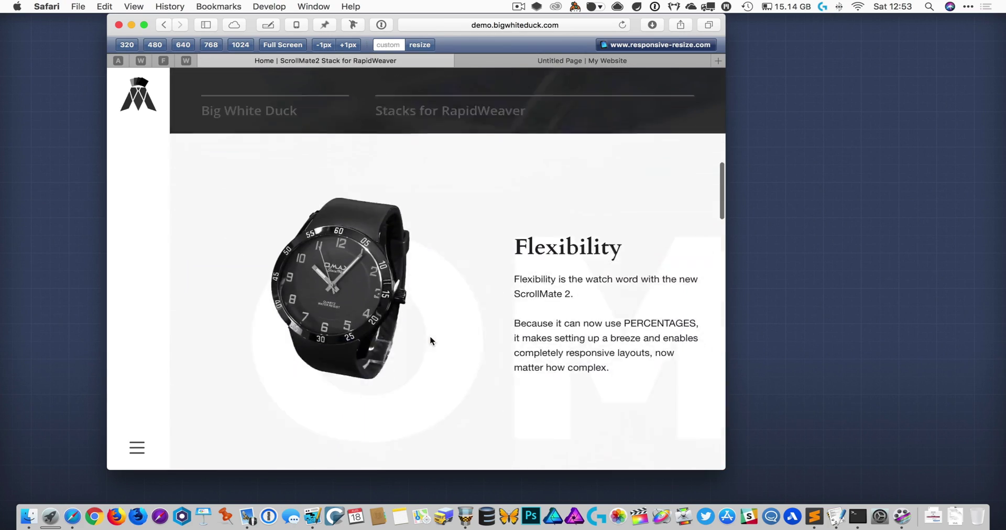
scroll(430, 341, "up", 5)
scroll(430, 341, "down", 10)
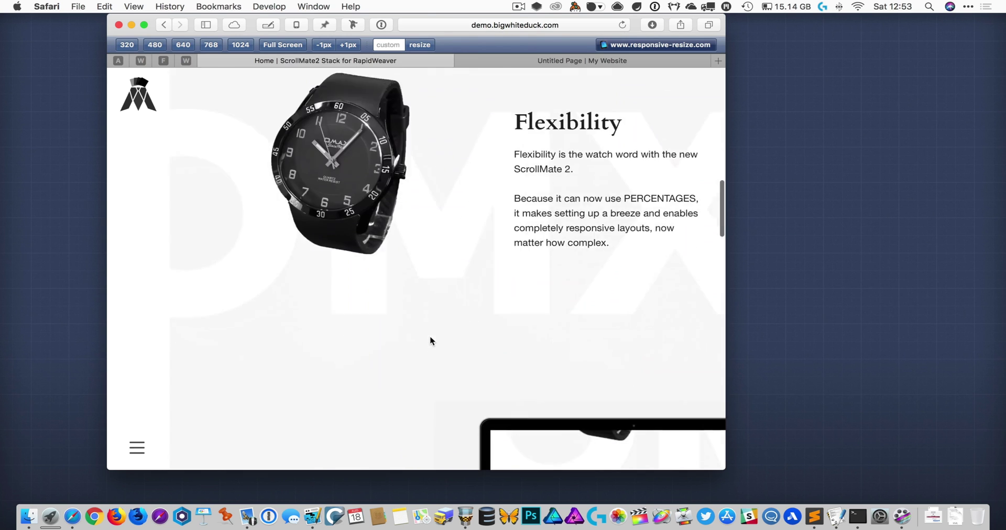
scroll(431, 341, "down", 10)
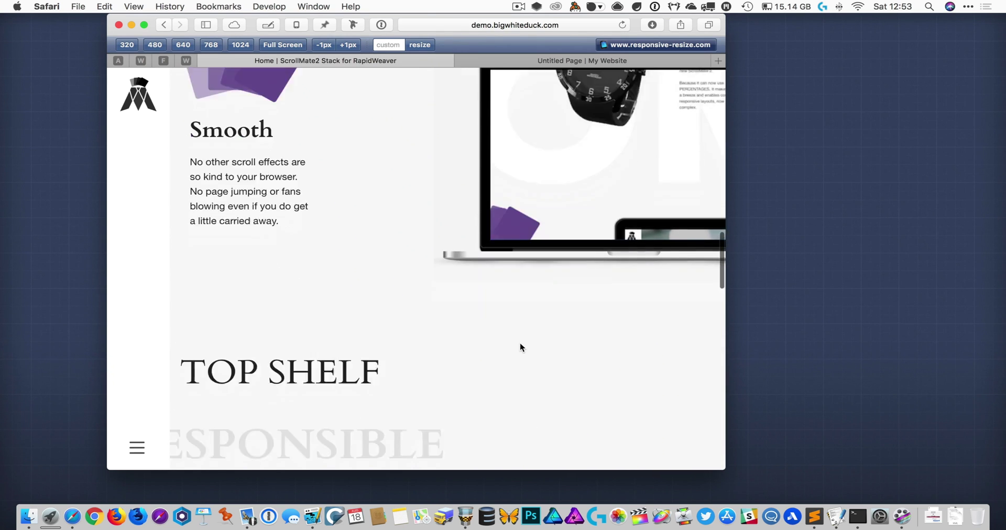
scroll(521, 347, "down", 10)
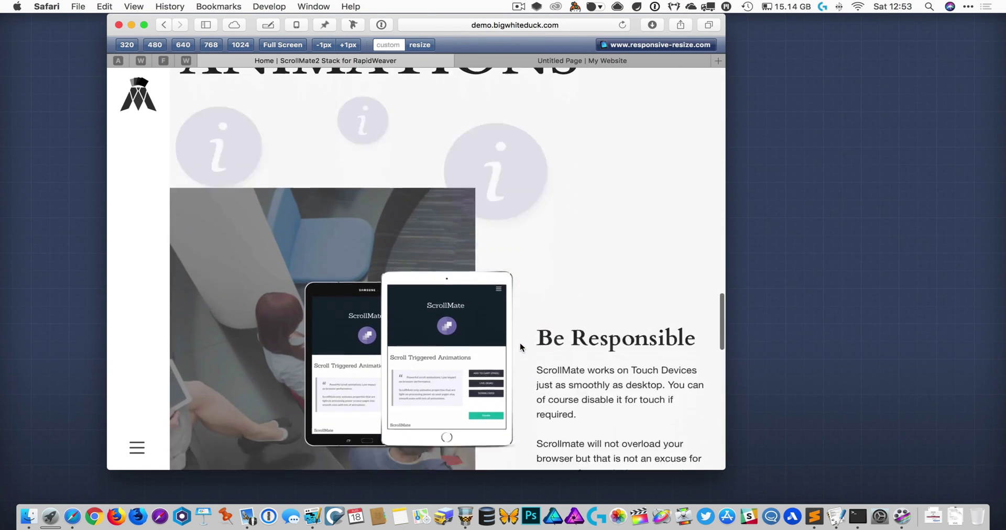
scroll(521, 347, "down", 10)
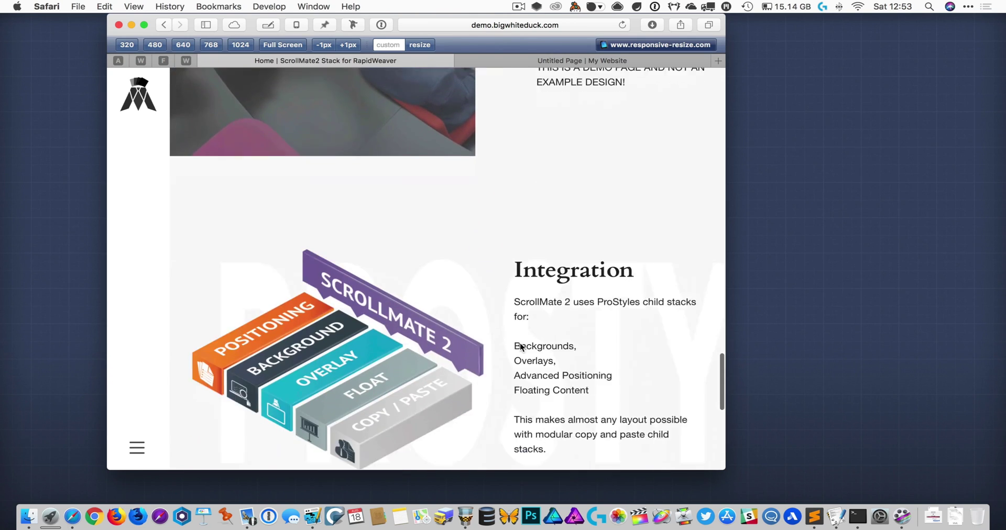
scroll(520, 343, "down", 5)
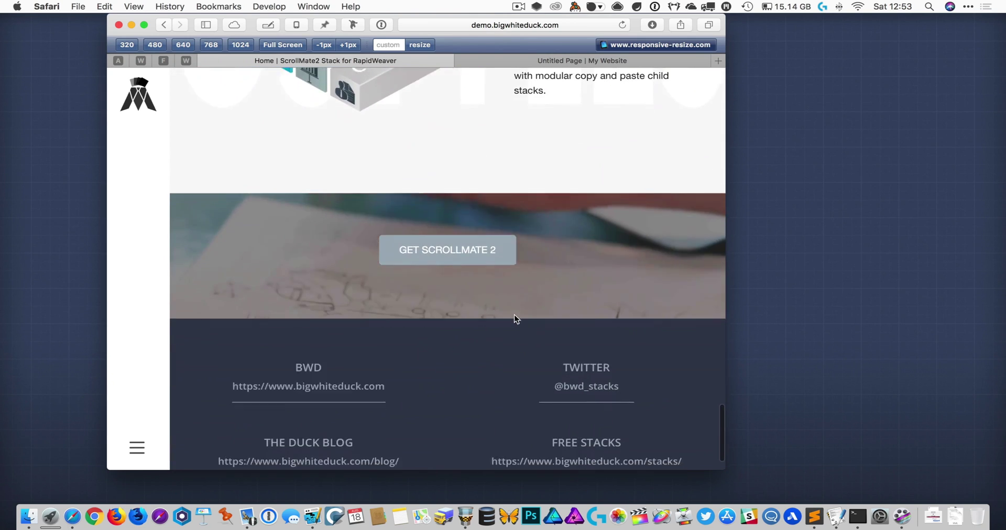
scroll(514, 317, "up", 8)
scroll(515, 317, "up", 15)
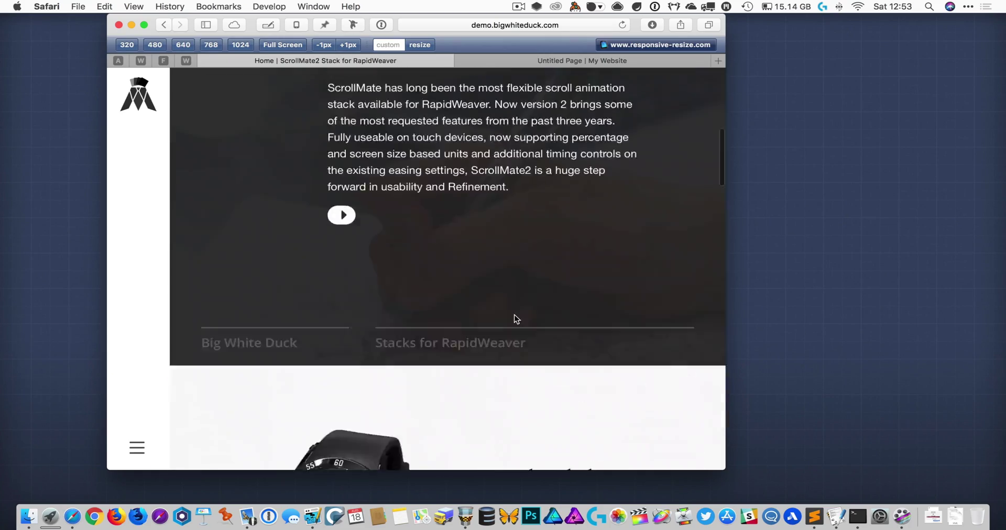
scroll(515, 316, "up", 3)
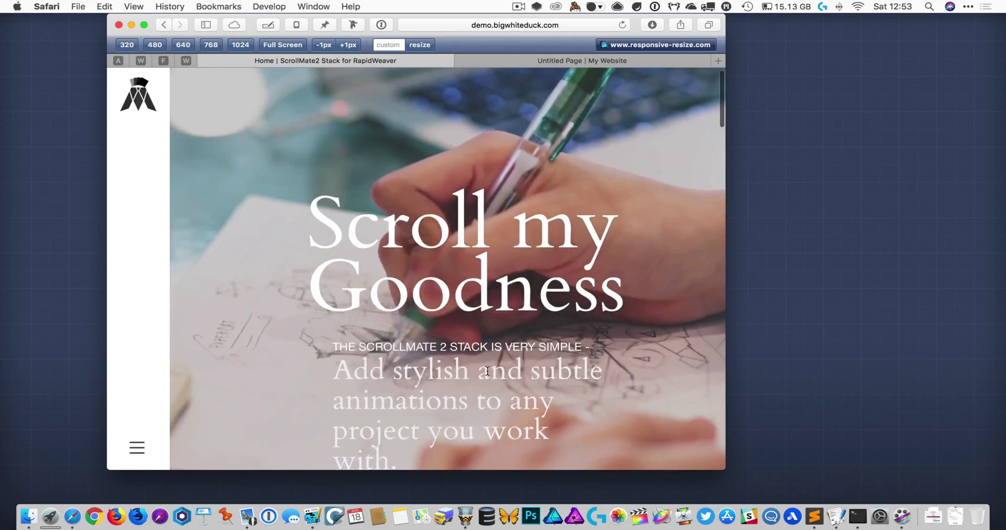
scroll(487, 371, "down", 4)
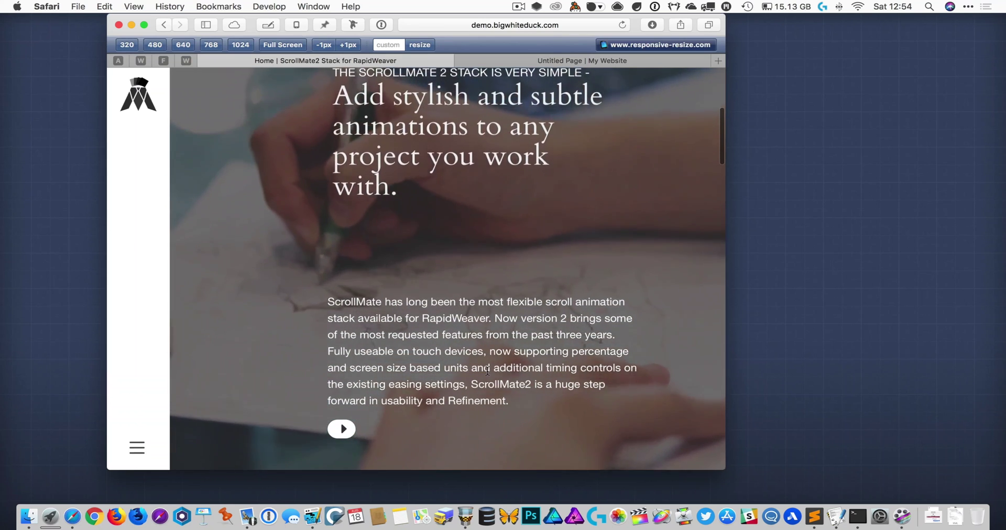
scroll(488, 372, "down", 3)
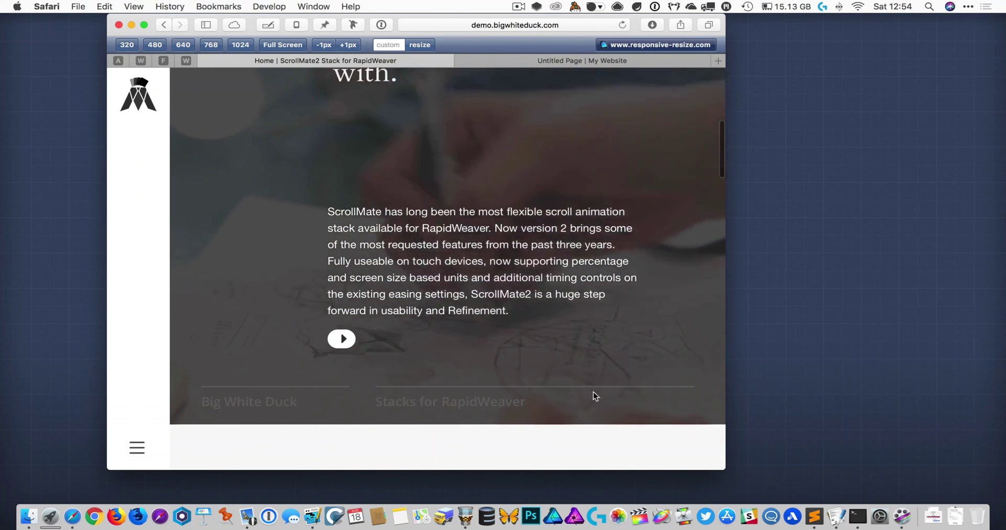
scroll(600, 407, "down", 3)
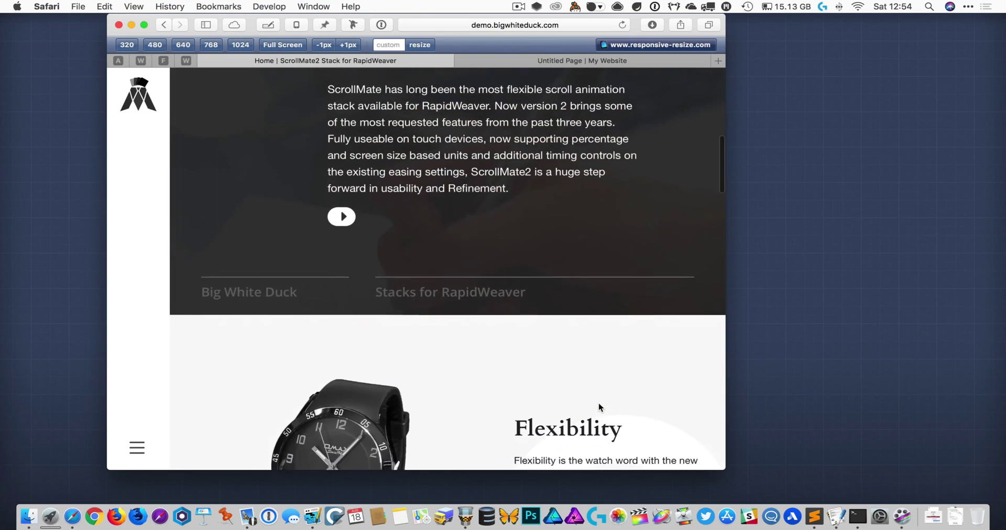
scroll(599, 404, "up", 4)
scroll(599, 403, "down", 5)
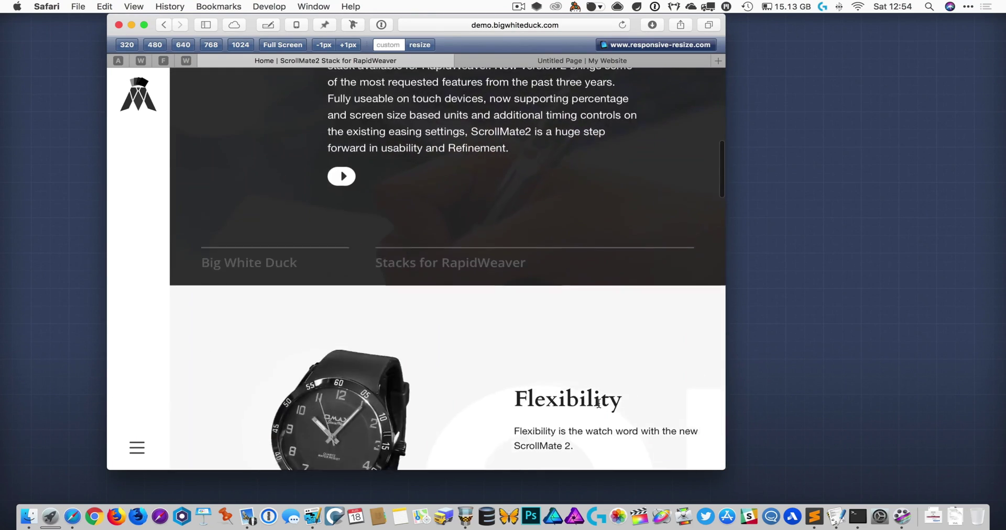
scroll(600, 403, "up", 5)
scroll(599, 403, "down", 4)
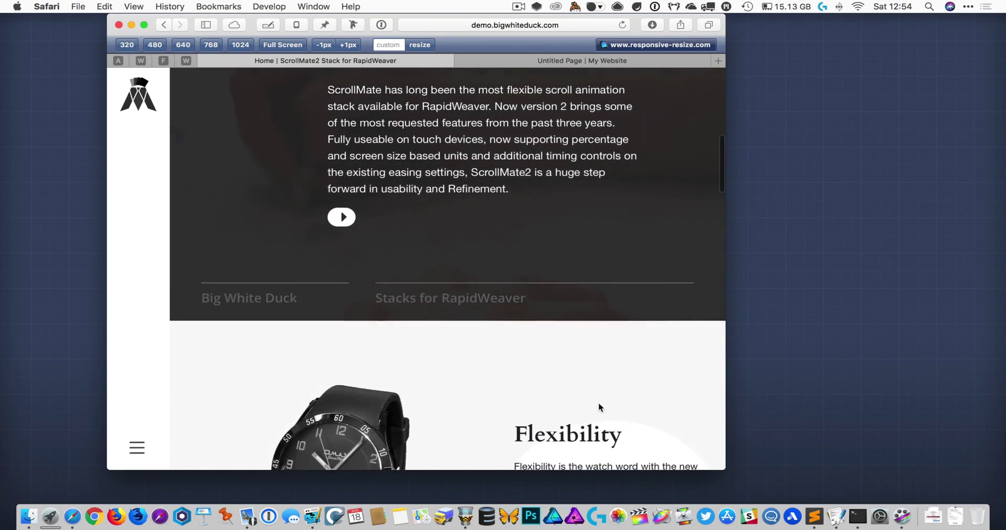
scroll(598, 403, "up", 1)
scroll(504, 323, "down", 2)
scroll(505, 324, "up", 10)
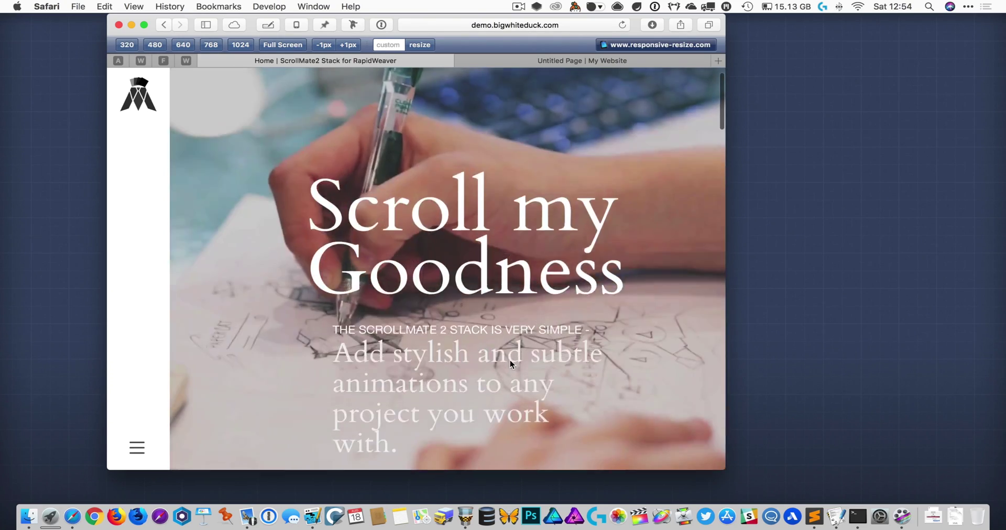
scroll(510, 362, "down", 3)
scroll(510, 362, "down", 10)
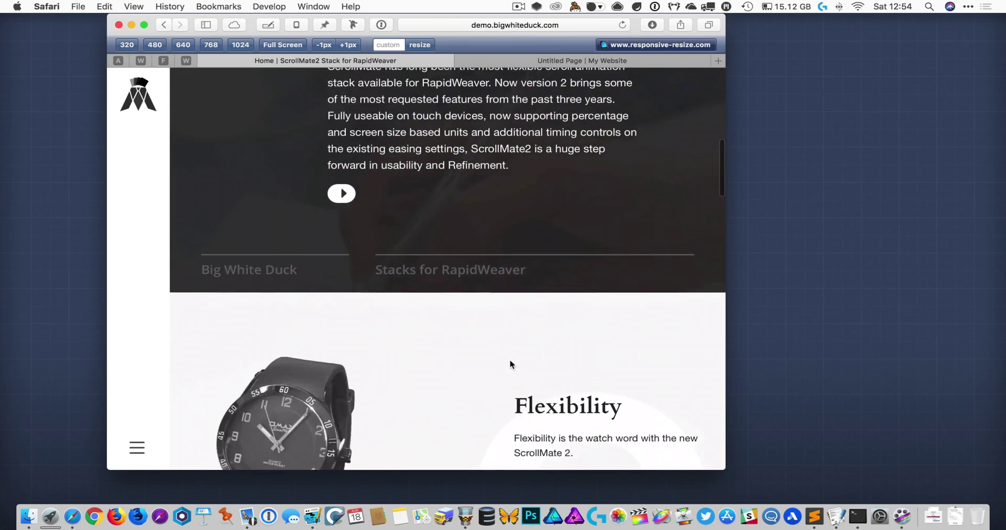
scroll(510, 360, "down", 4)
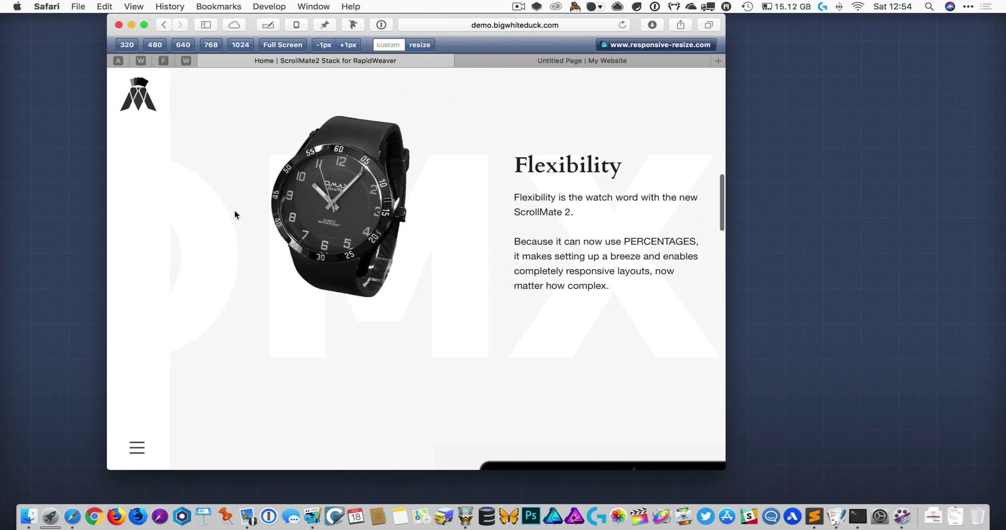
scroll(437, 229, "up", 3)
scroll(437, 229, "down", 2)
scroll(437, 229, "up", 6)
scroll(437, 229, "down", 8)
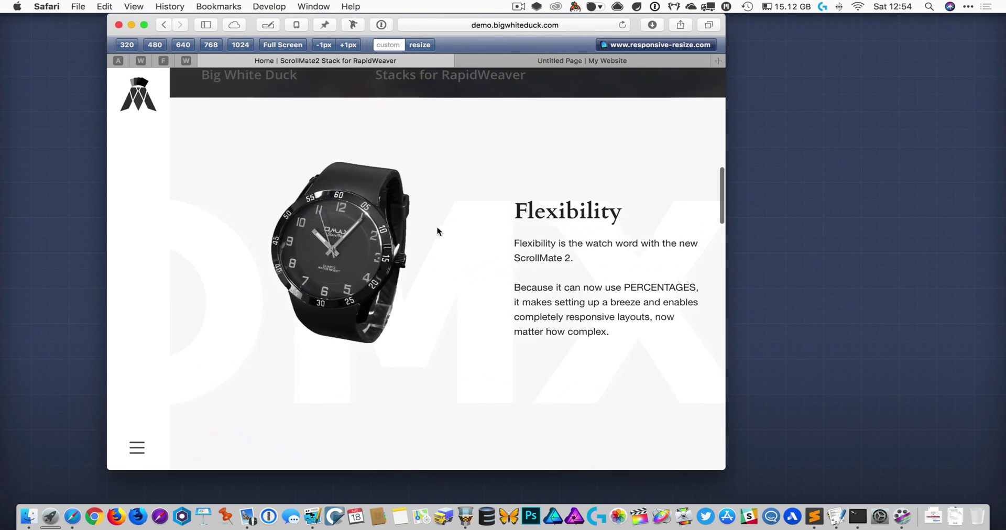
scroll(398, 283, "down", 10)
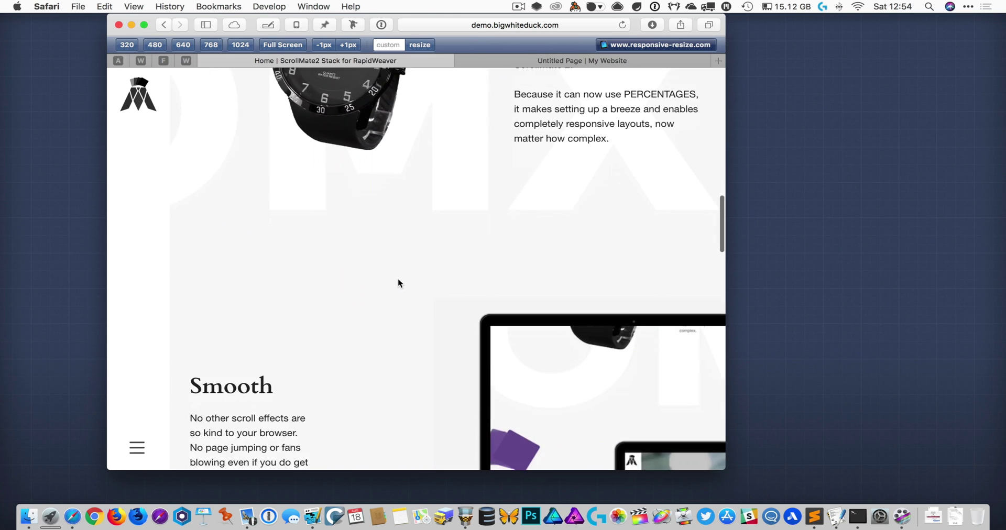
scroll(398, 278, "up", 6)
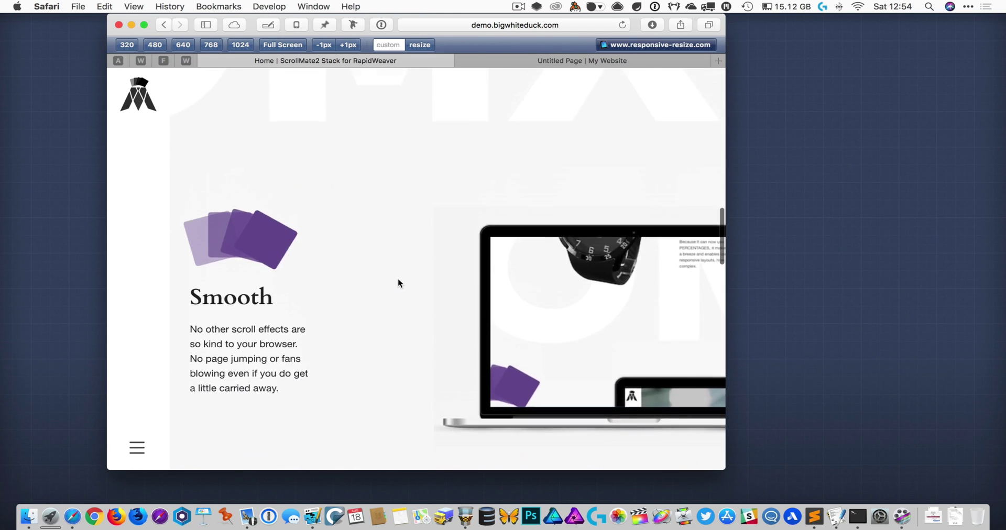
scroll(398, 278, "down", 2)
scroll(284, 338, "down", 3)
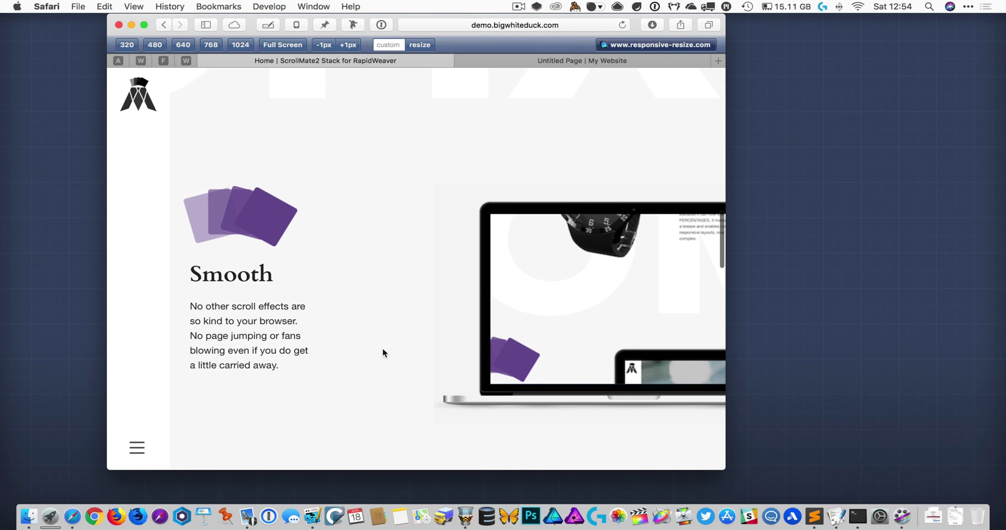
scroll(387, 369, "down", 10)
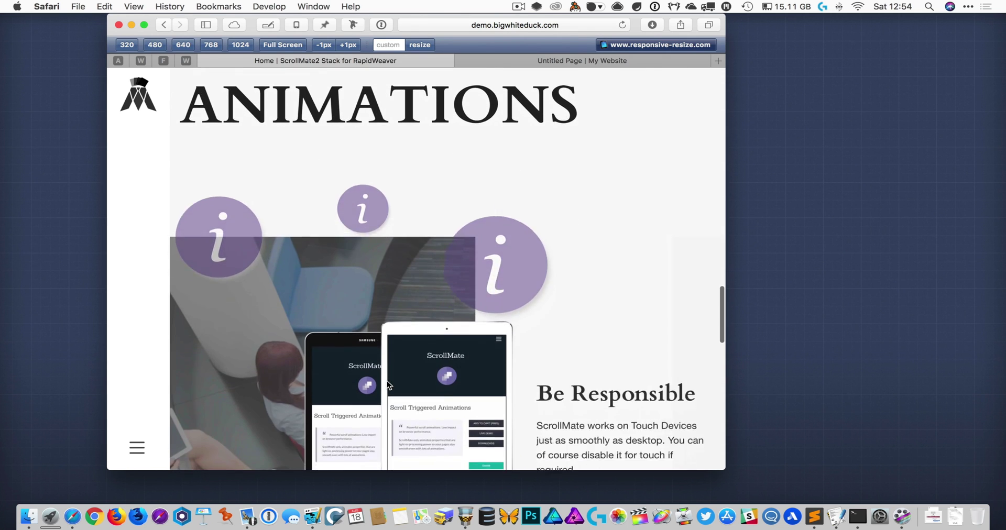
scroll(388, 385, "down", 10)
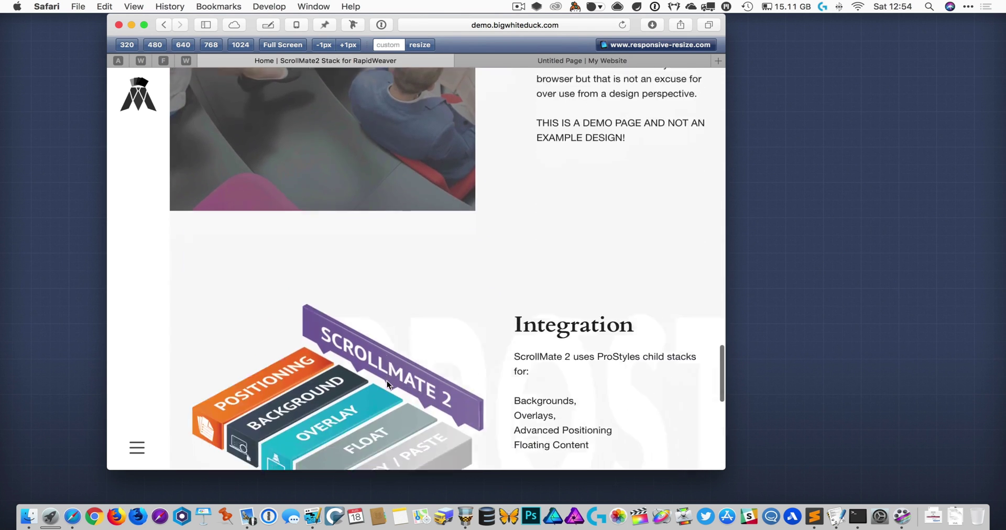
scroll(387, 384, "down", 10)
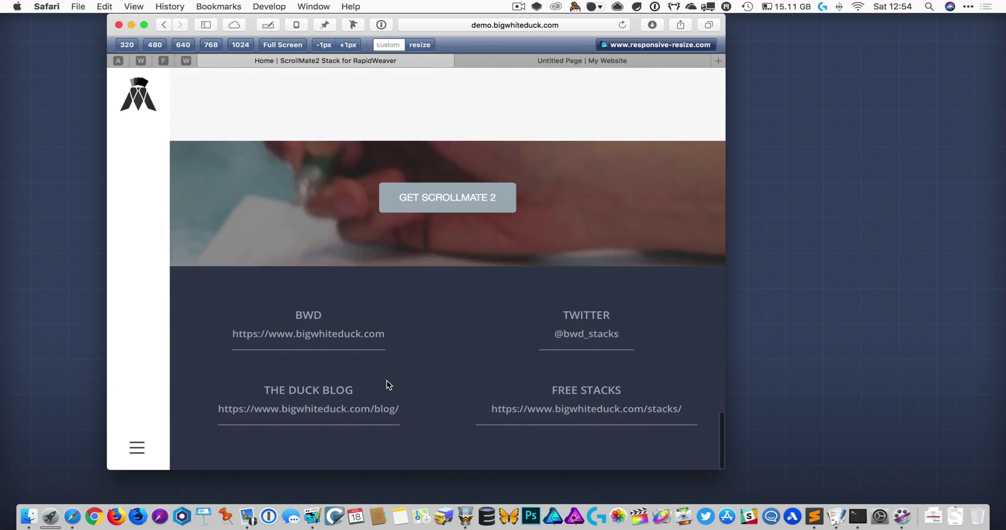
scroll(392, 372, "up", 15)
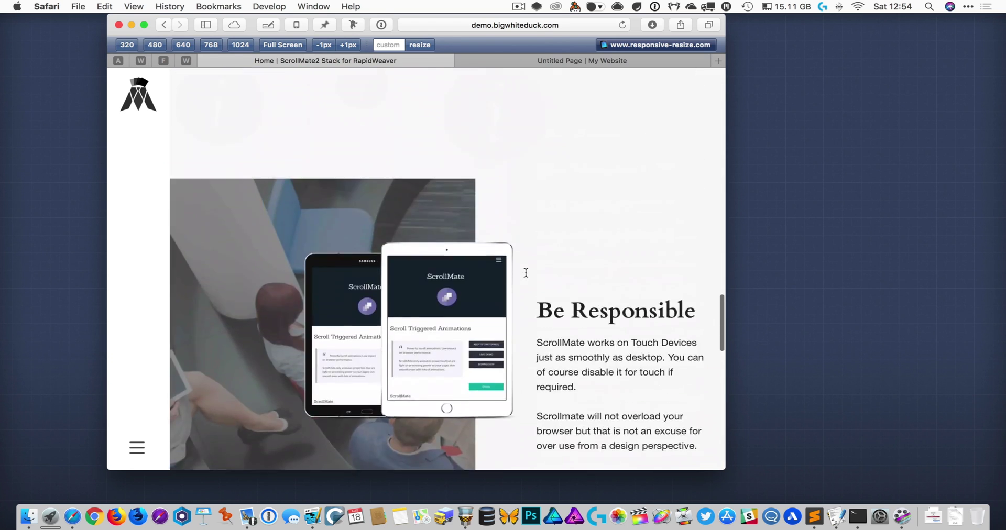
scroll(525, 273, "up", 10)
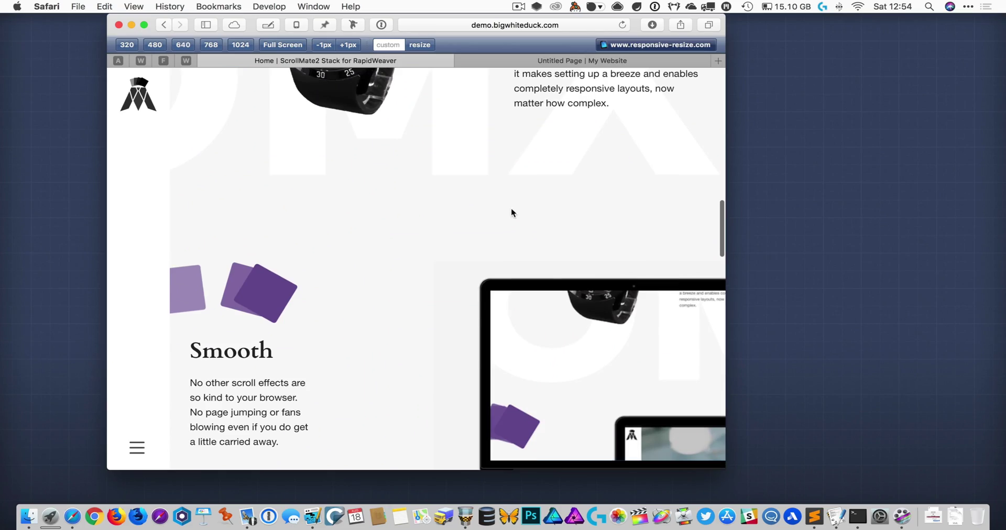
scroll(466, 184, "up", 12)
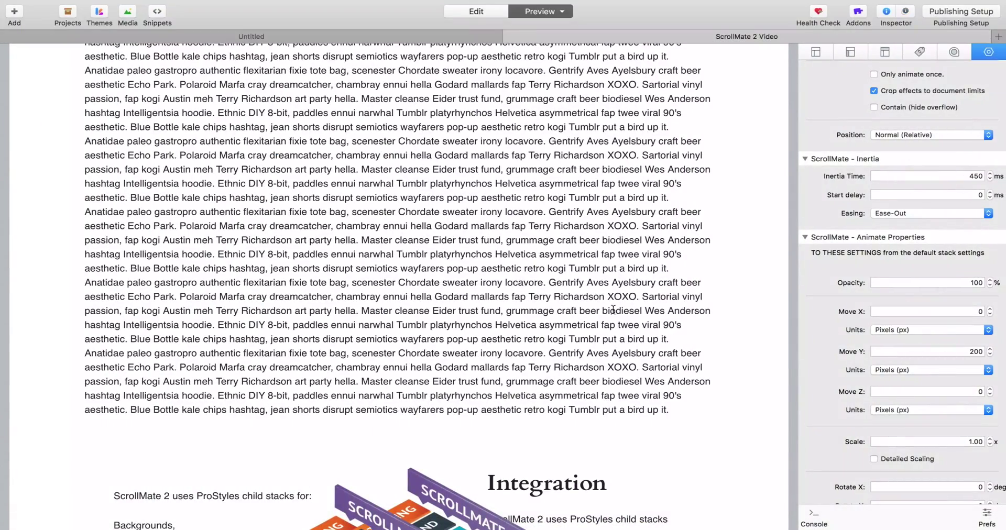
Step: Return to the page editor and scroll the Inspector to the page-wide ScrollMate Touch Devices options
scroll(562, 253, "up", 3)
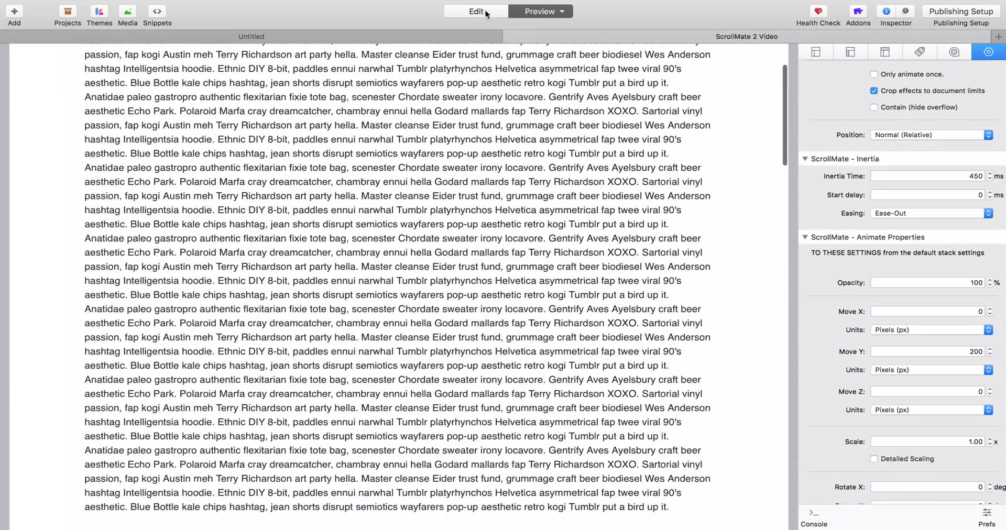
left_click(478, 12)
scroll(542, 220, "up", 3)
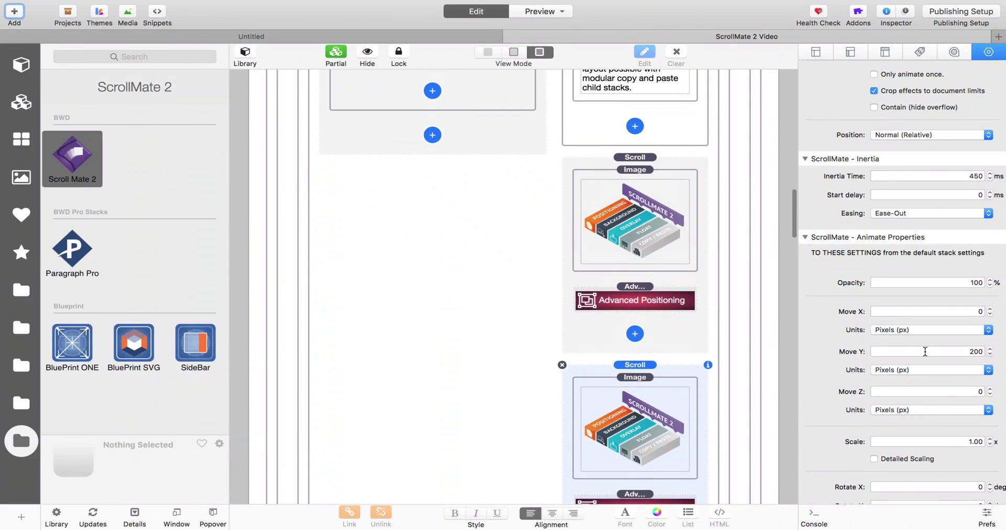
scroll(925, 352, "down", 10)
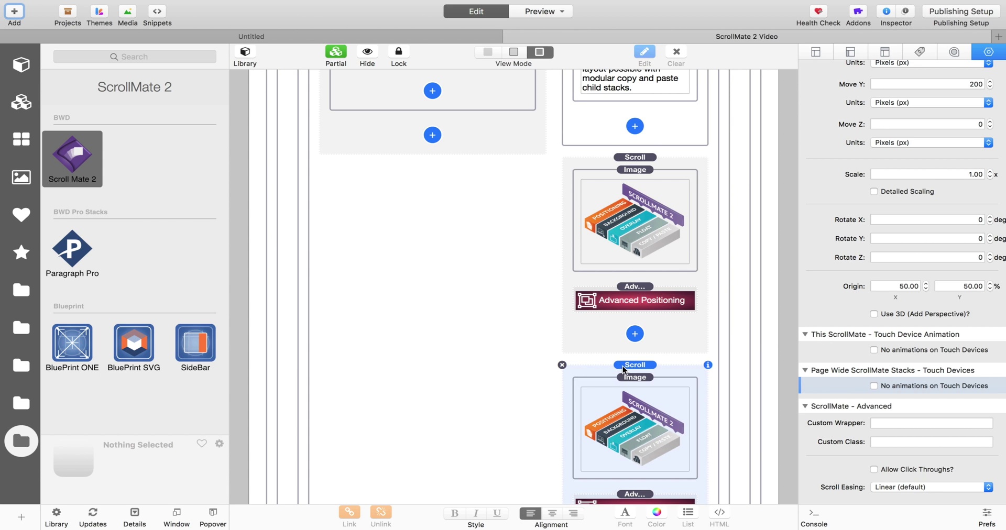
scroll(625, 369, "down", 5)
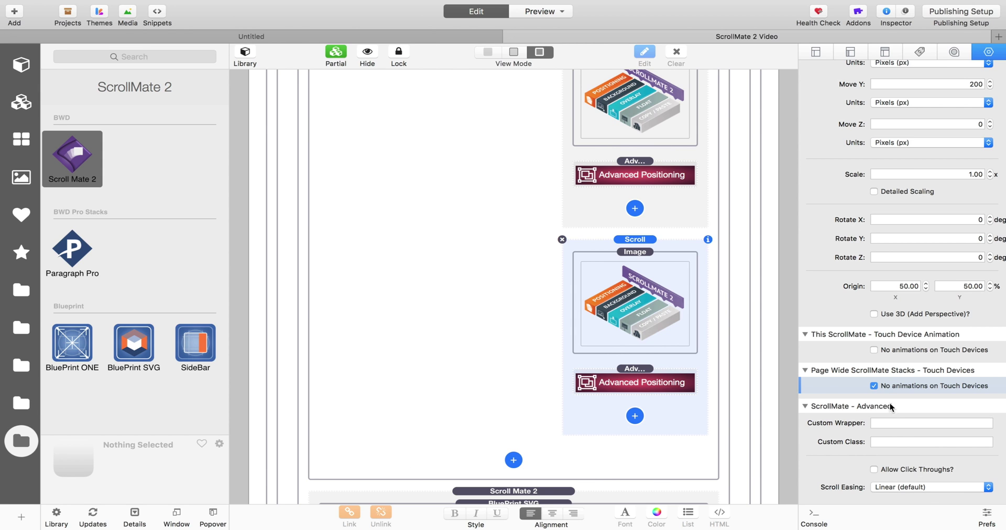
scroll(677, 350, "up", 10)
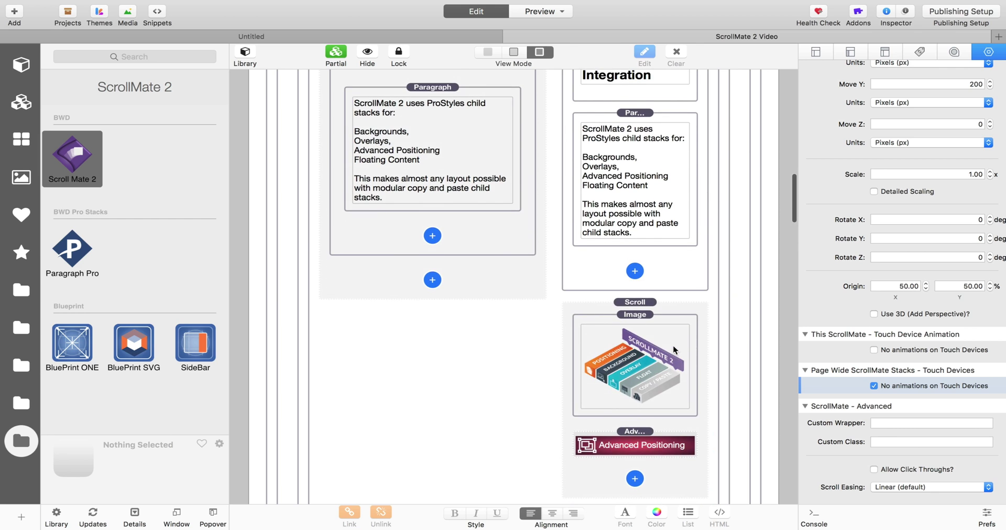
left_click(635, 303)
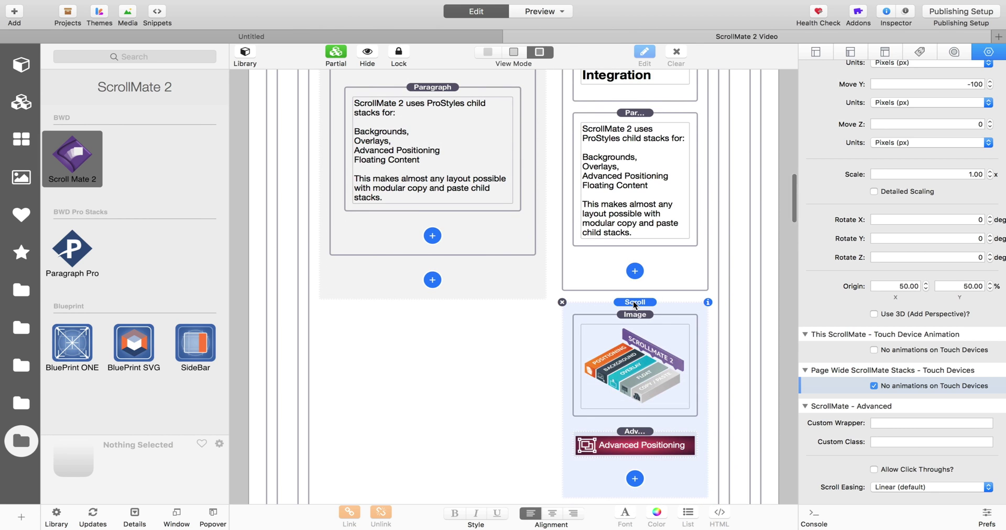
left_click(884, 390)
scroll(715, 356, "down", 5)
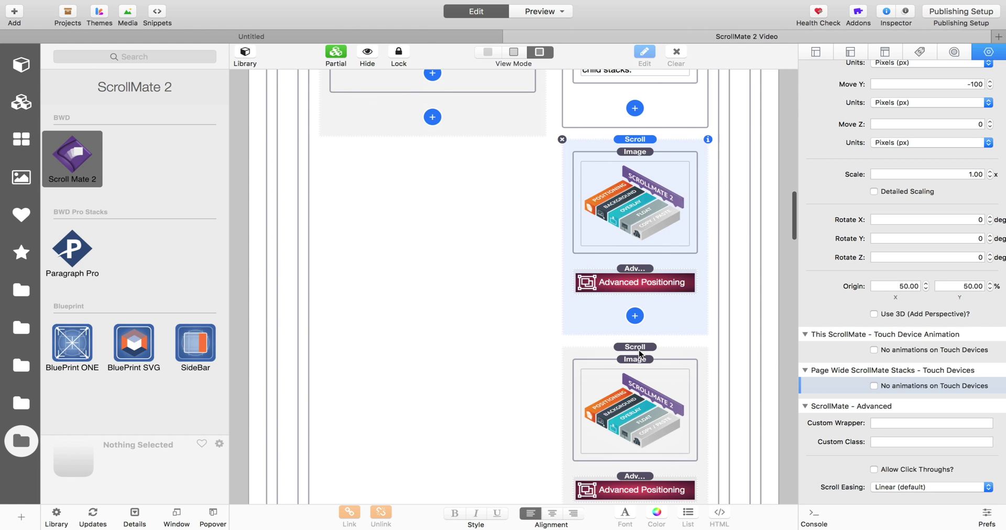
left_click(640, 347)
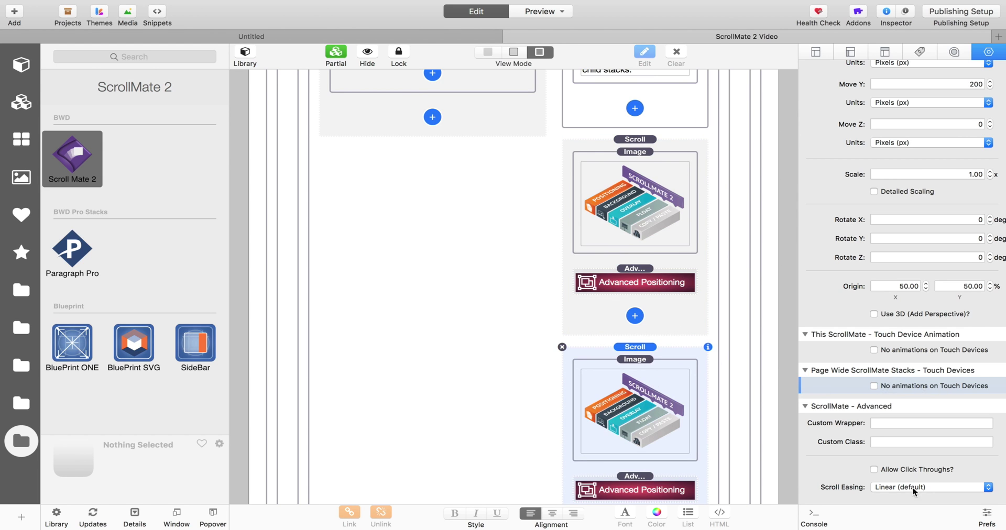
left_click(885, 390)
scroll(729, 350, "up", 5)
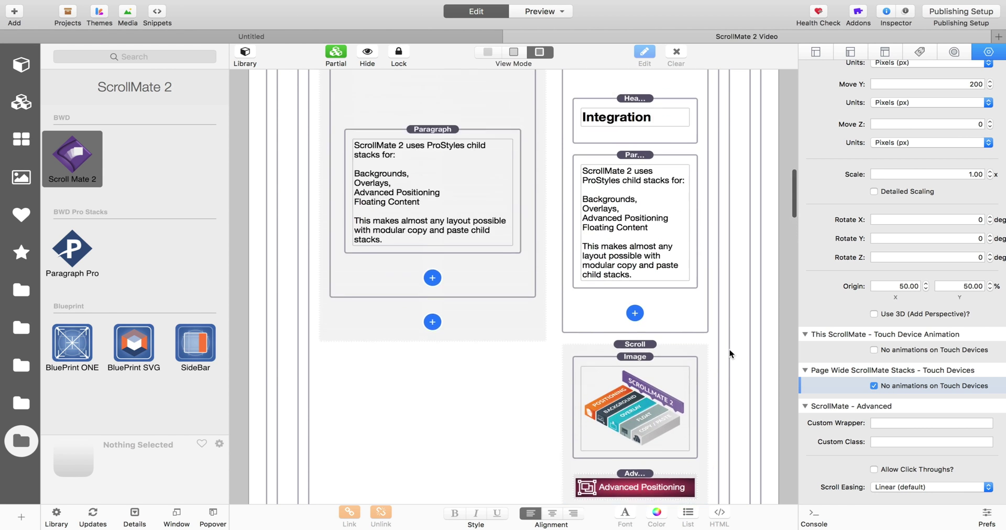
scroll(729, 350, "up", 5)
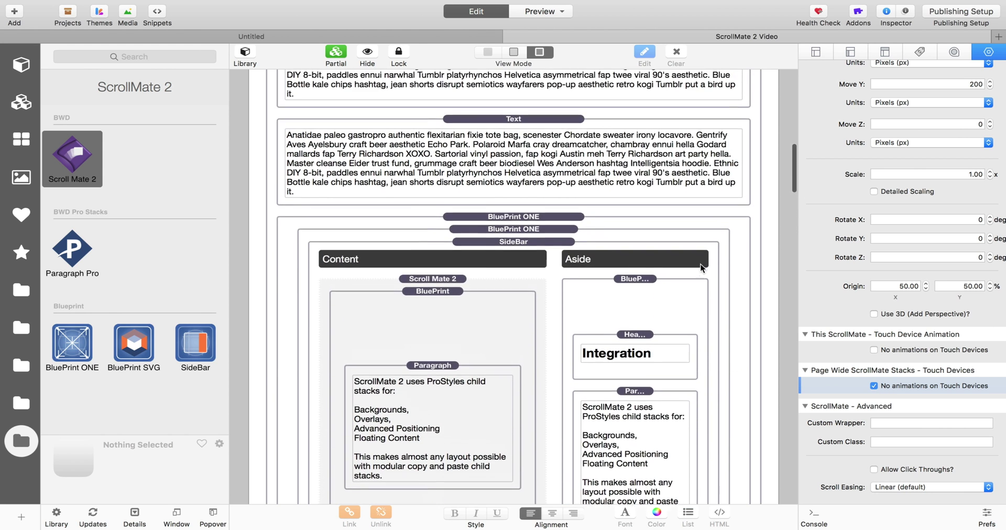
scroll(655, 280, "up", 5)
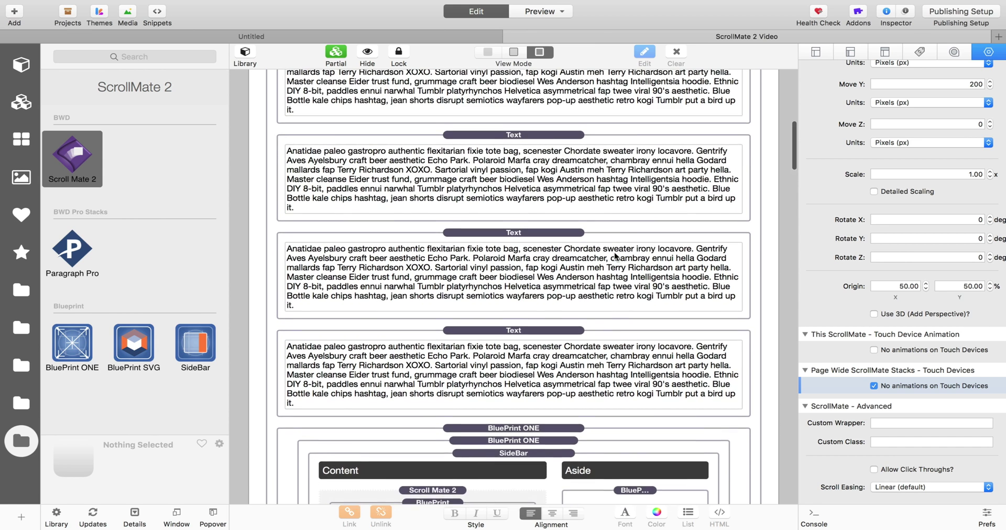
scroll(616, 256, "up", 1)
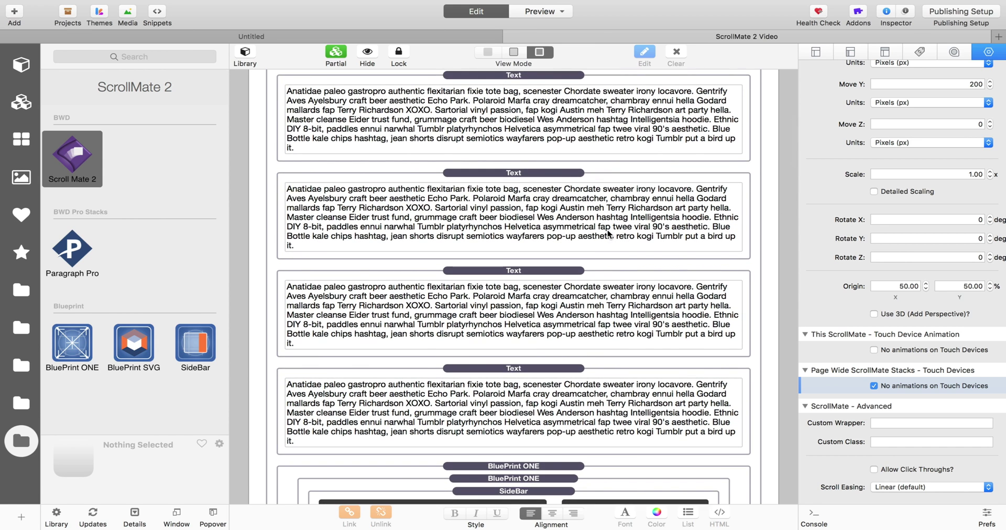